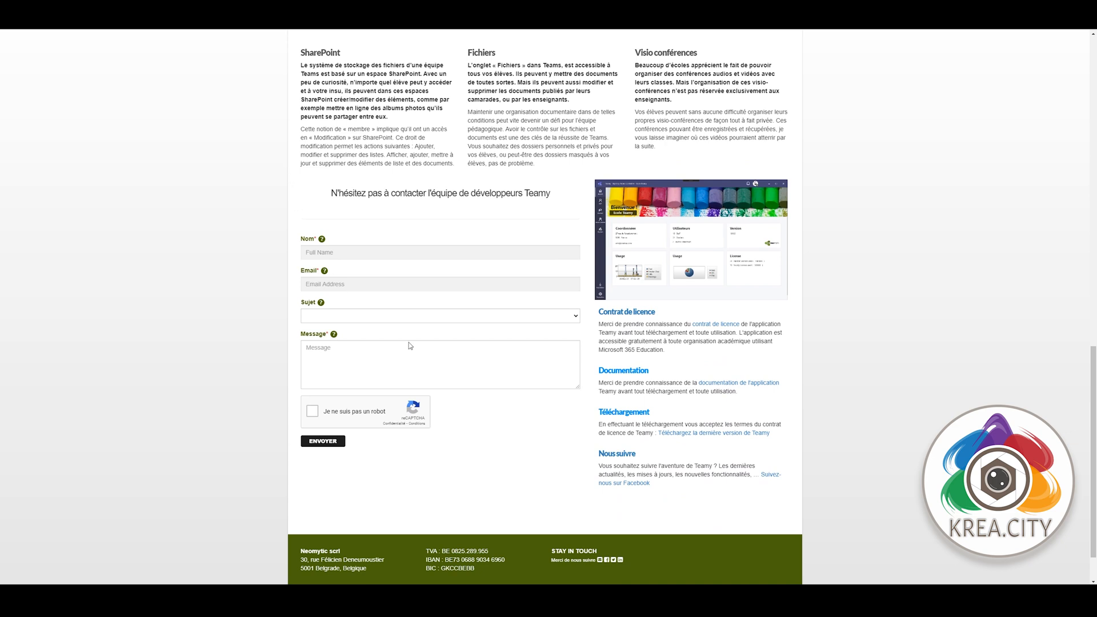
# - Download the latest Teamy.application installer, keep it despite the harmful-file warning, and open the installation guide
pyautogui.click(728, 434)
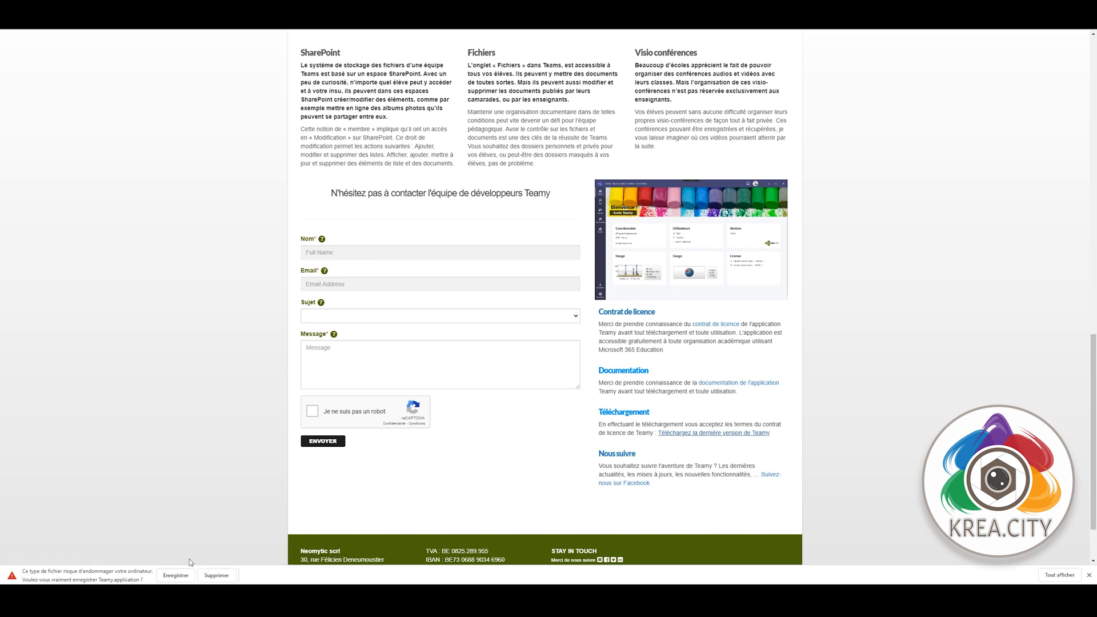
pyautogui.click(184, 576)
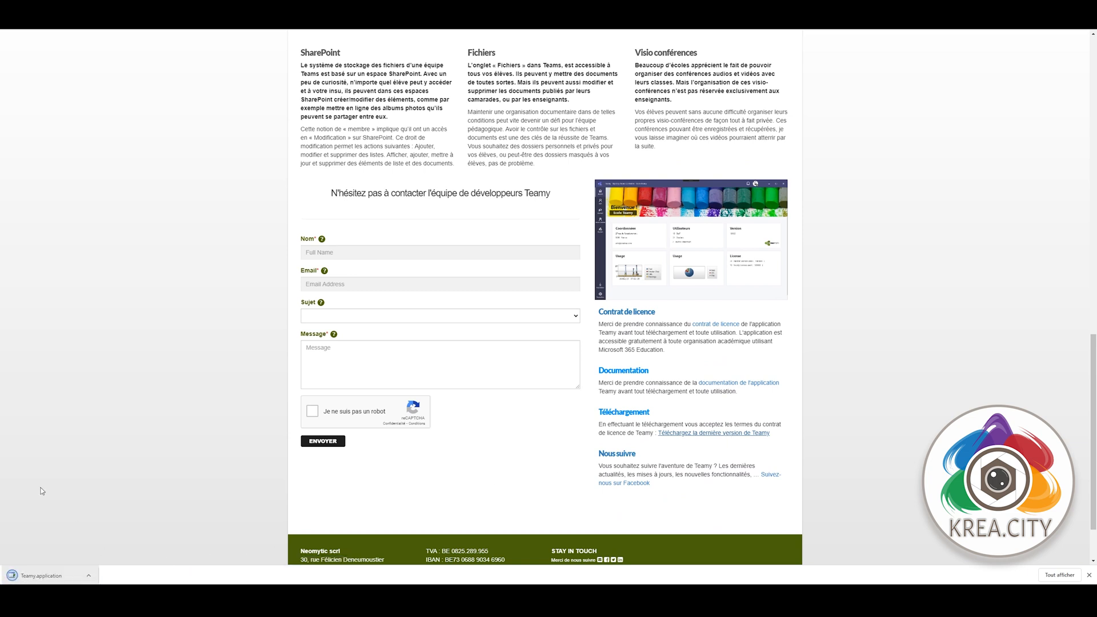
pyautogui.click(131, 23)
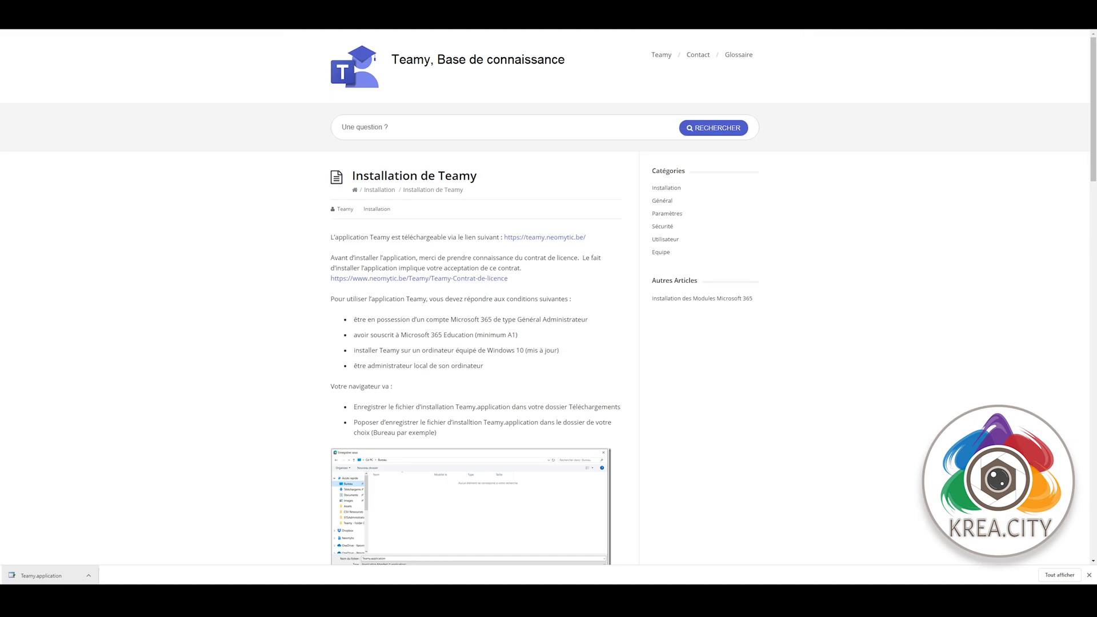
# - Read through the Installation de Teamy article, then launch the downloaded Teamy.application
pyautogui.scroll(-2, 388, 217)
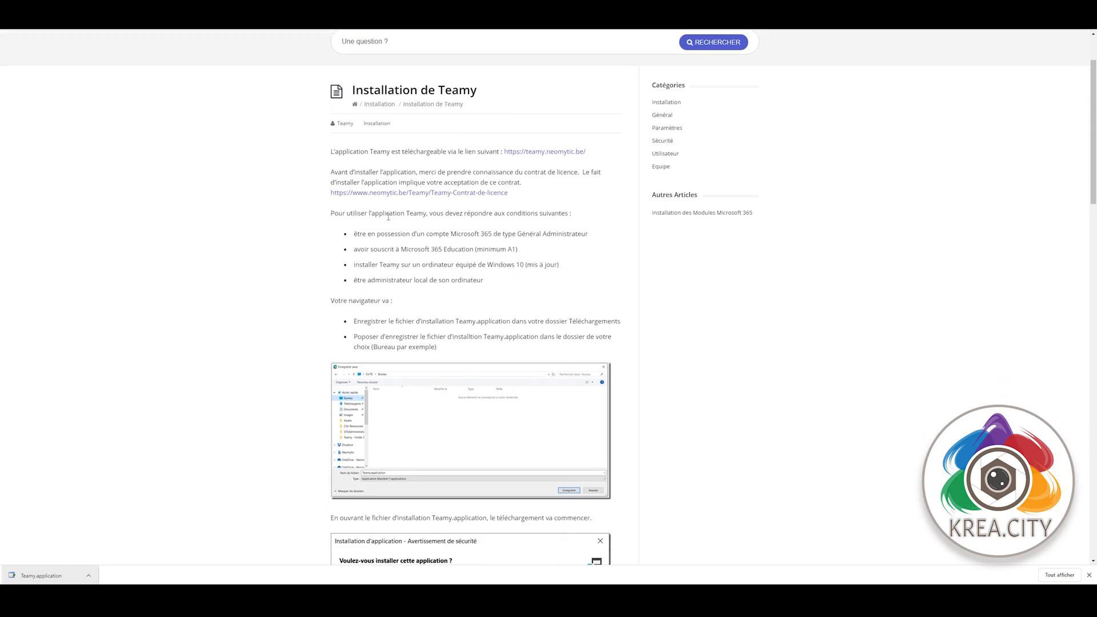
pyautogui.scroll(-5, 388, 217)
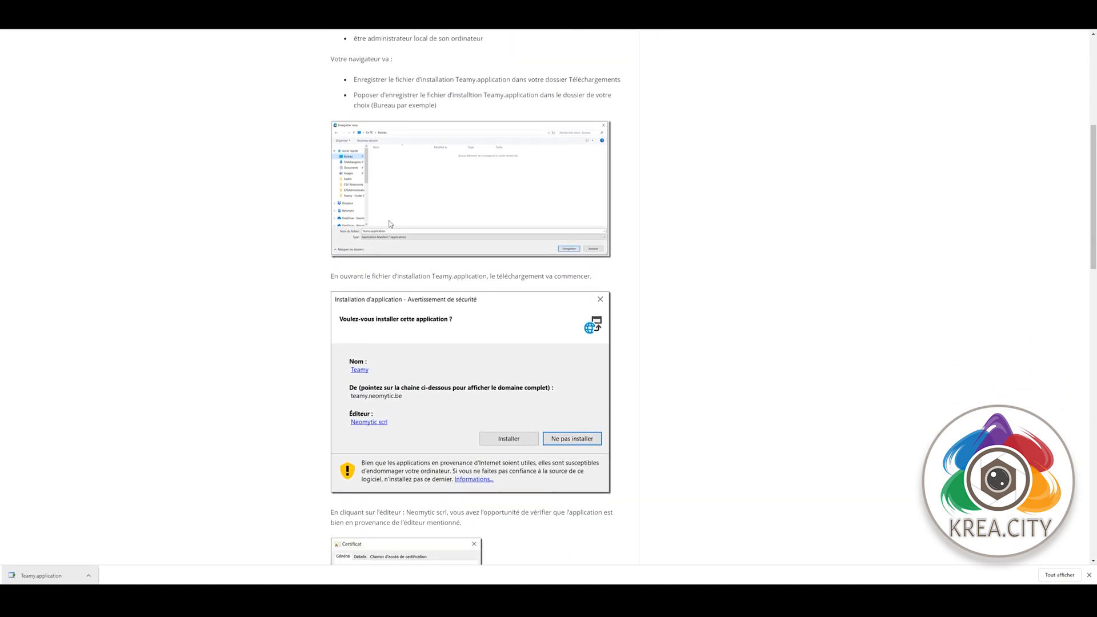
pyautogui.scroll(-3, 391, 224)
pyautogui.scroll(-2, 390, 224)
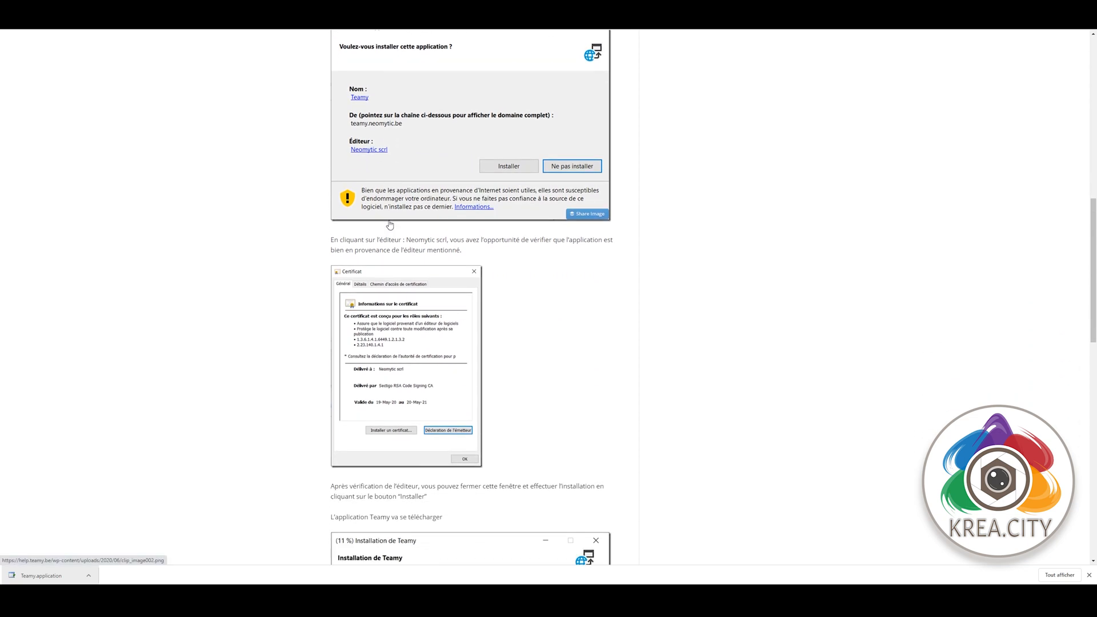
pyautogui.scroll(-5, 390, 224)
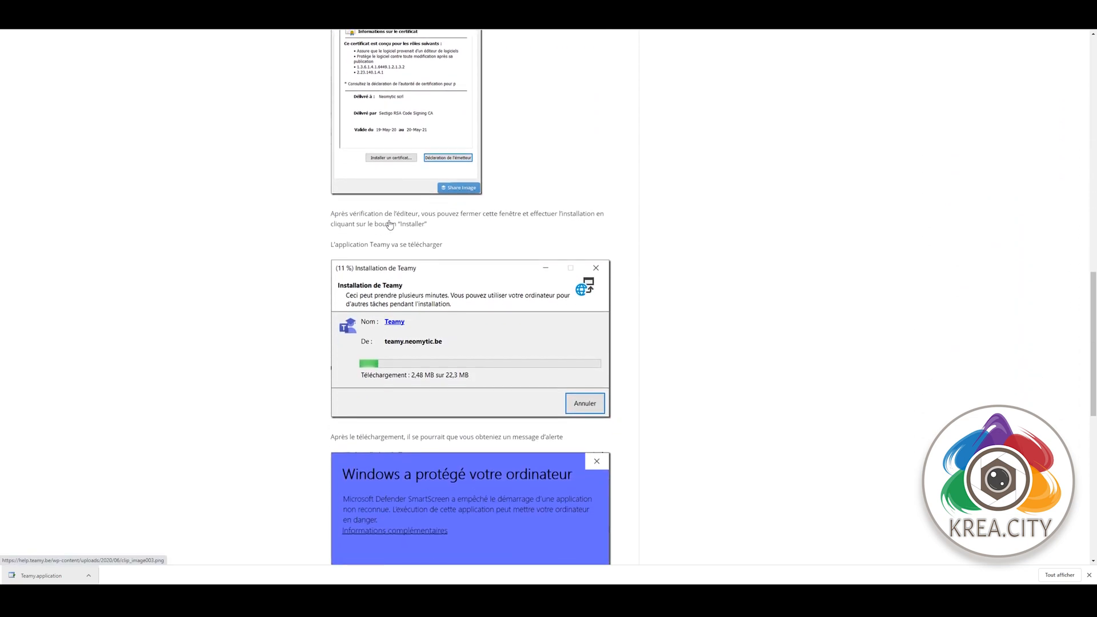
pyautogui.scroll(-1, 390, 224)
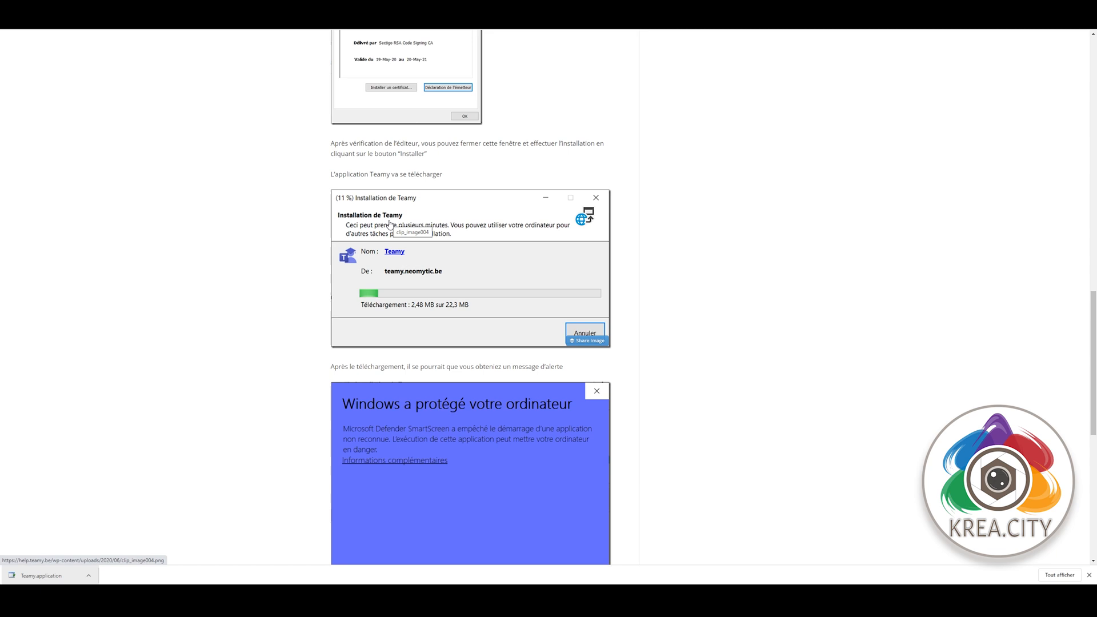
pyautogui.scroll(-4, 390, 224)
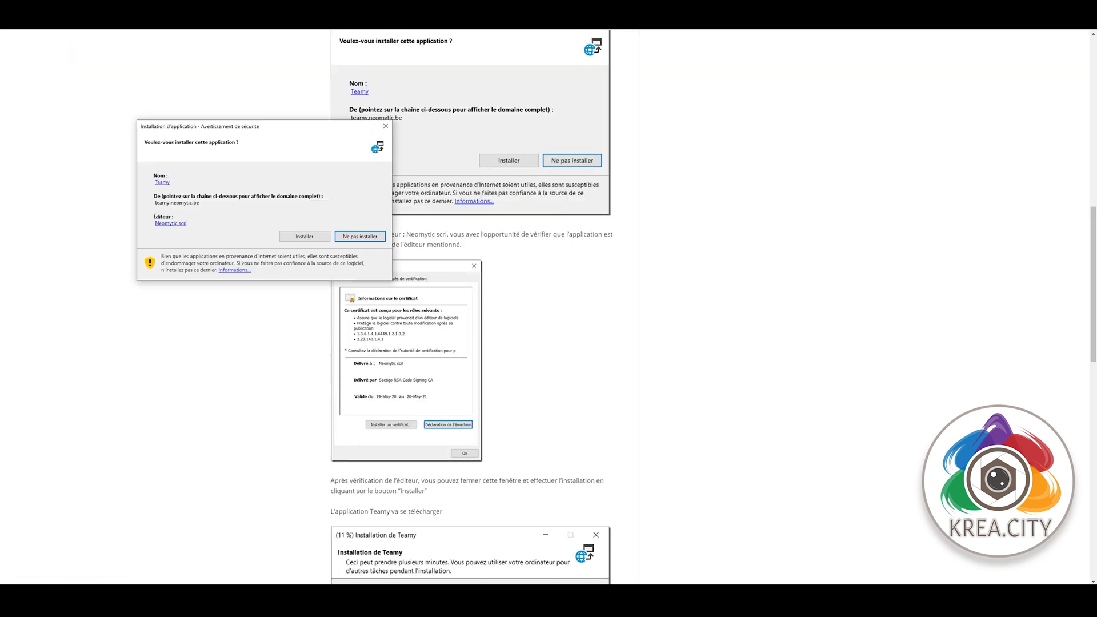
pyautogui.click(163, 183)
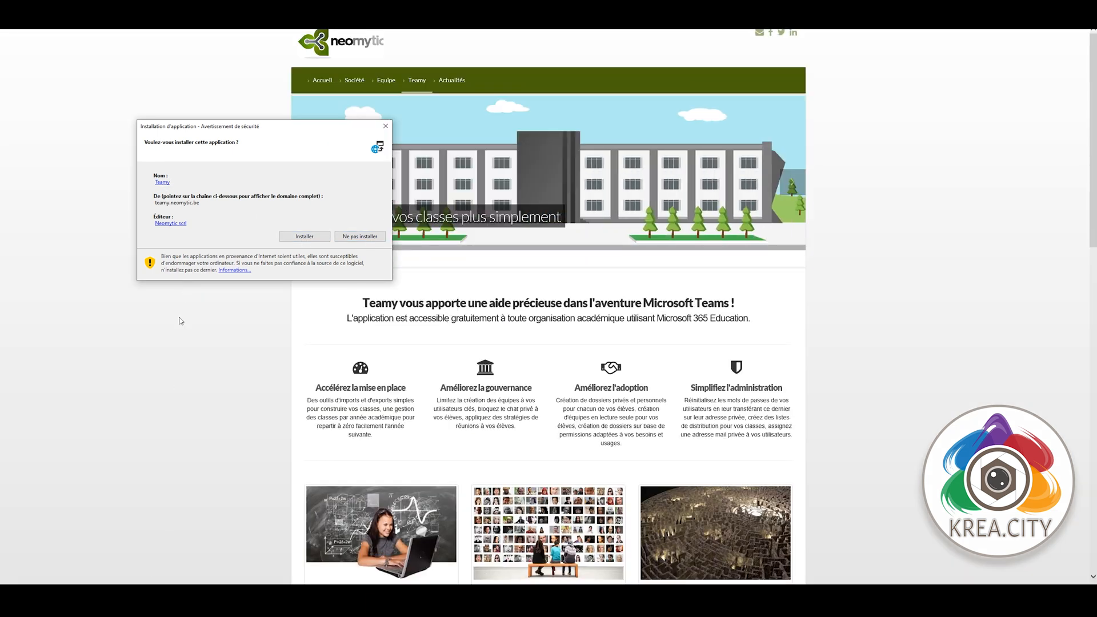
# - Approve the Teamy installation and accept installing its missing modules
pyautogui.click(316, 240)
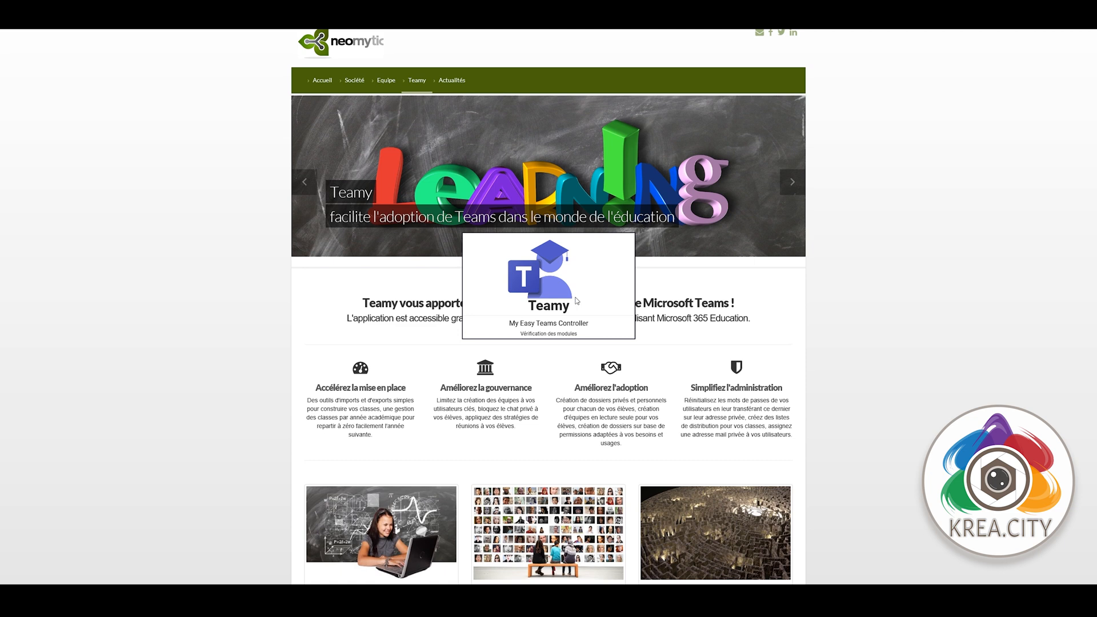
pyautogui.scroll(-3, 576, 301)
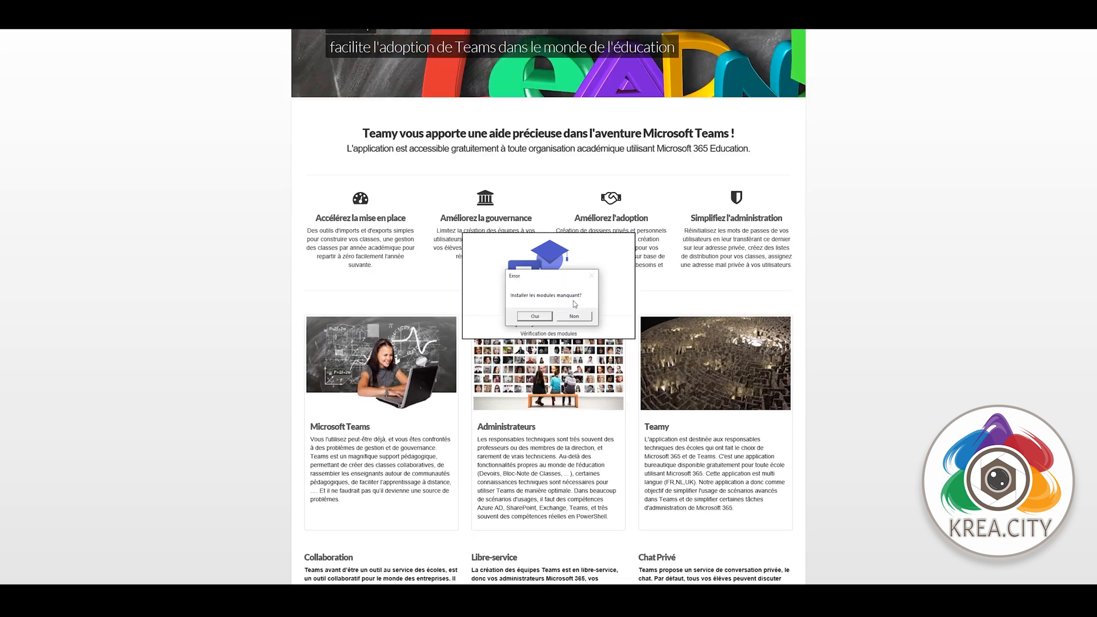
pyautogui.click(536, 317)
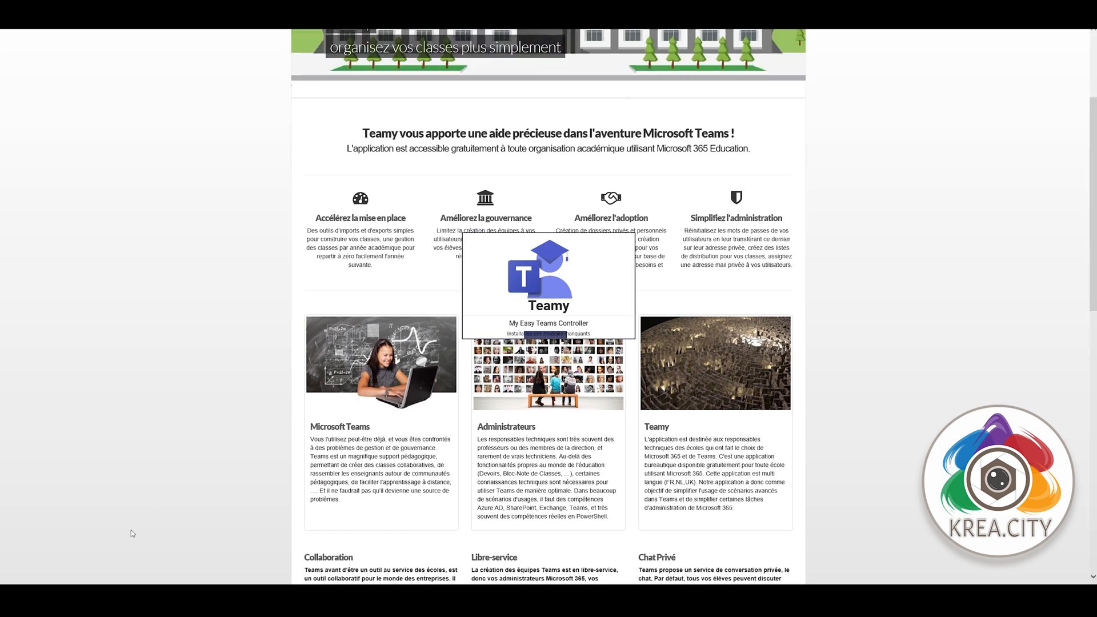
pyautogui.scroll(-15, 176, 484)
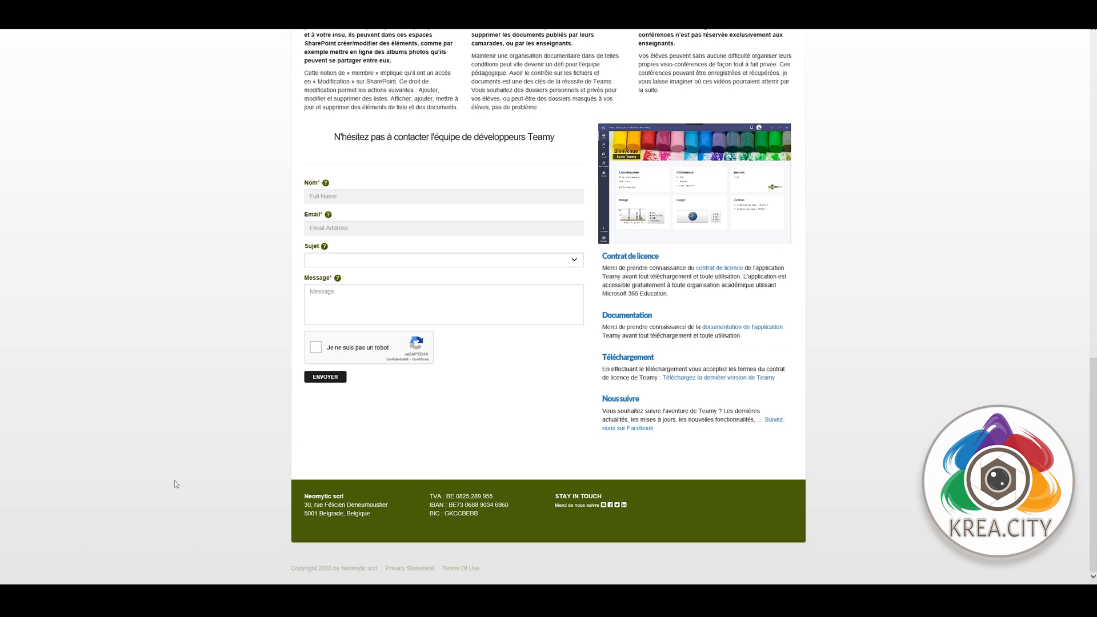
# - Open the 'Installation des Modules Microsoft 365' article from the app documentation and read through it
pyautogui.click(737, 327)
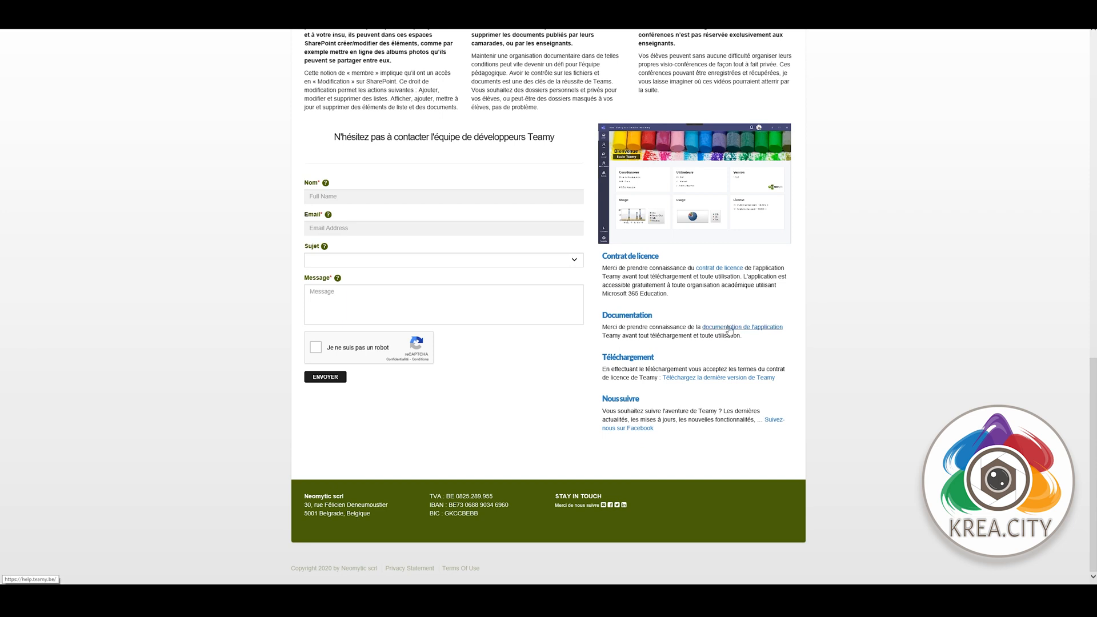
pyautogui.click(382, 232)
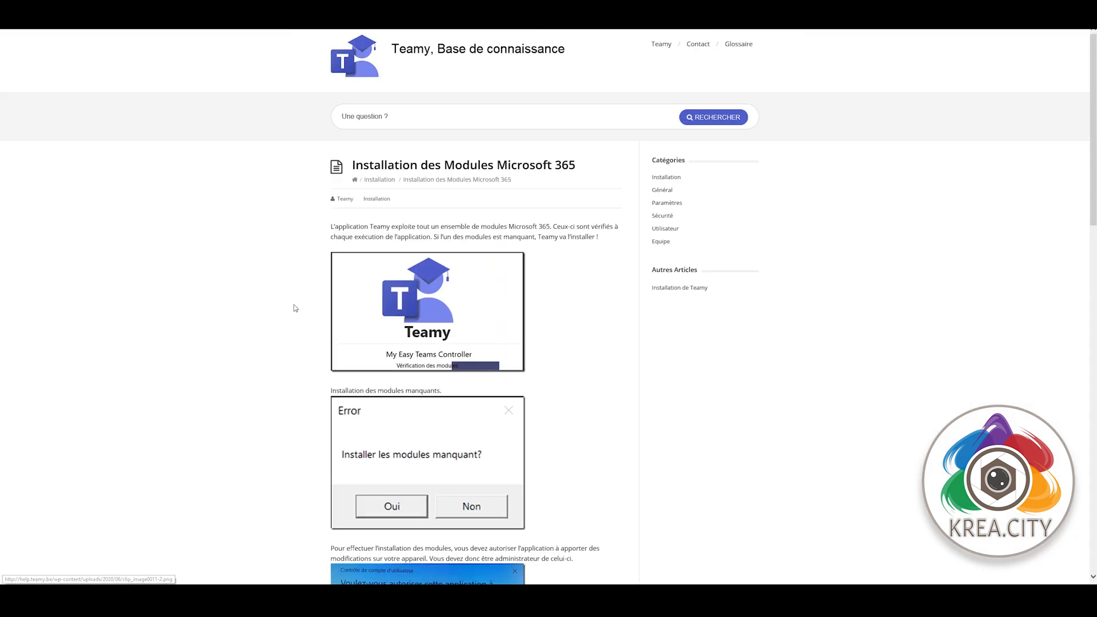
pyautogui.scroll(-5, 267, 372)
pyautogui.scroll(-3, 266, 373)
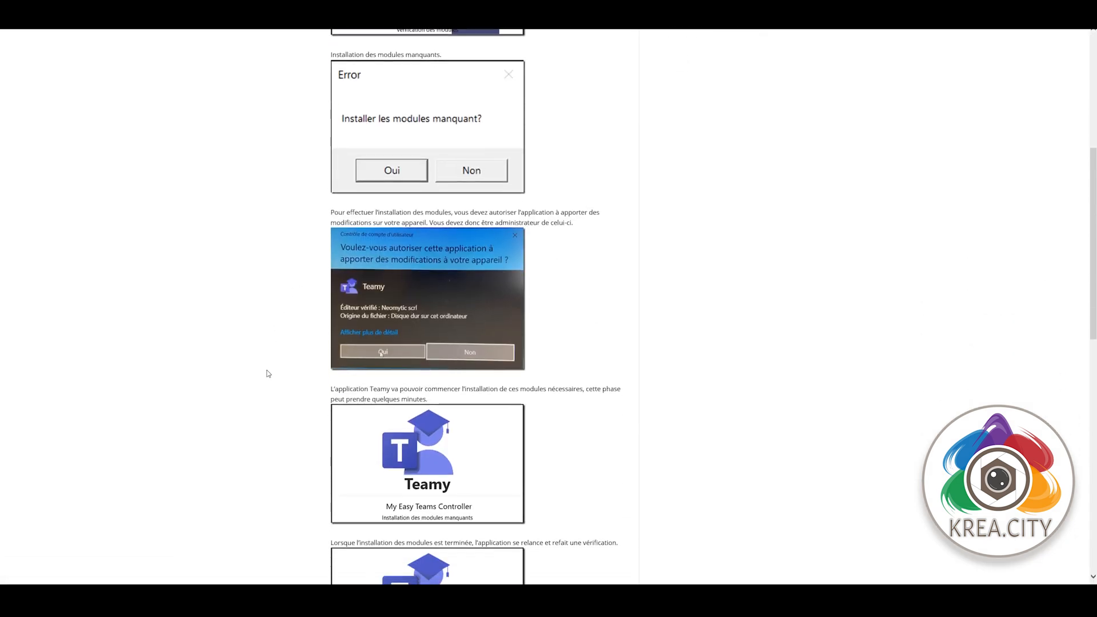
pyautogui.scroll(-4, 267, 374)
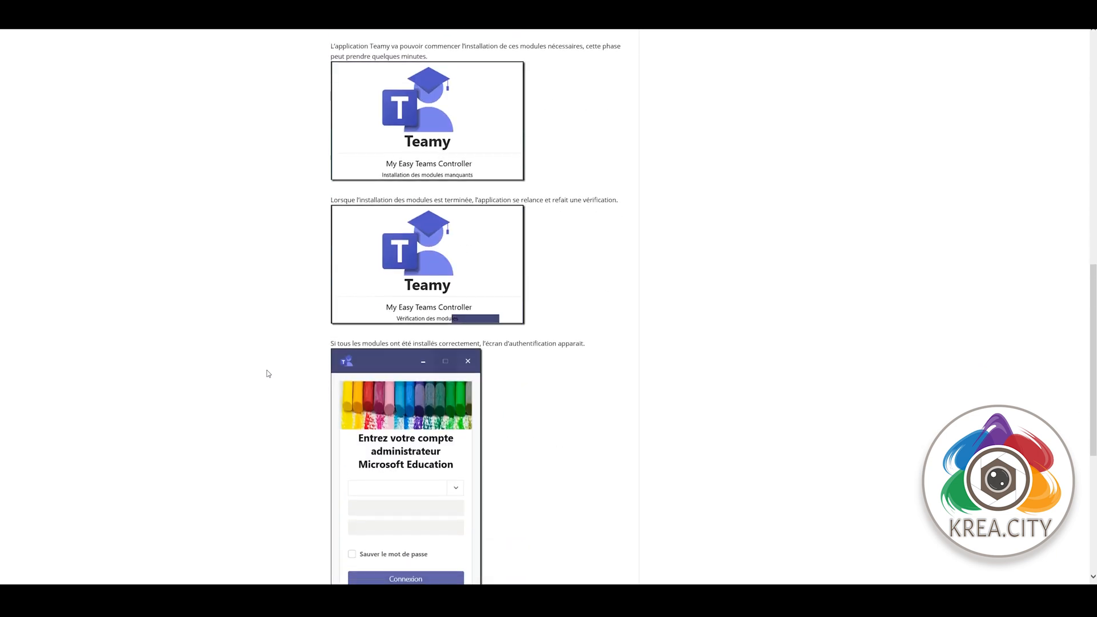
pyautogui.scroll(-3, 268, 373)
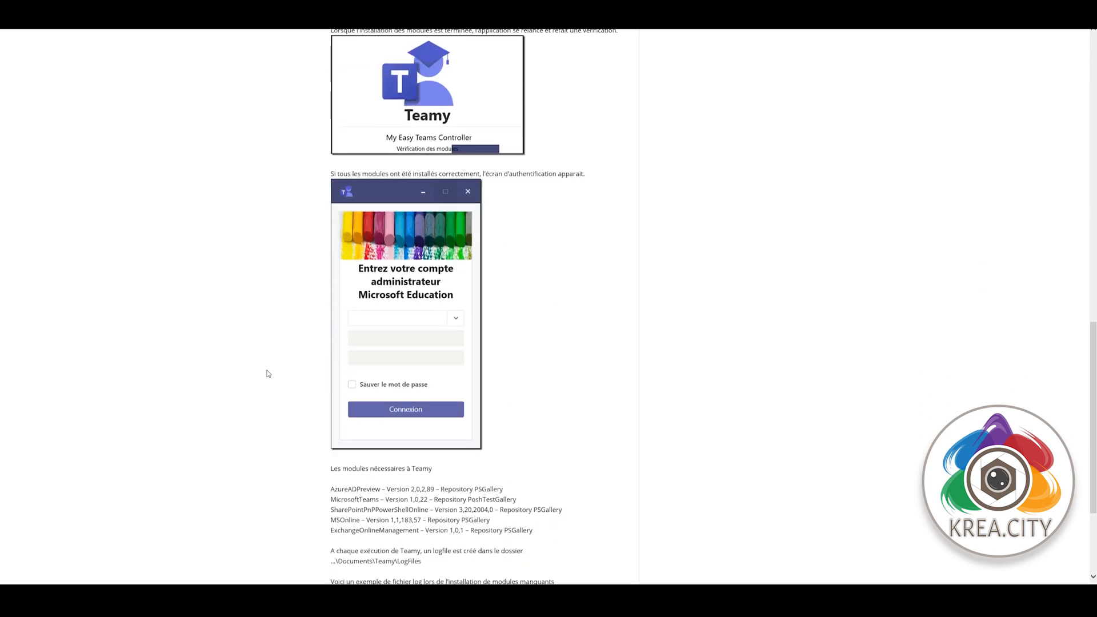
pyautogui.scroll(-3, 268, 374)
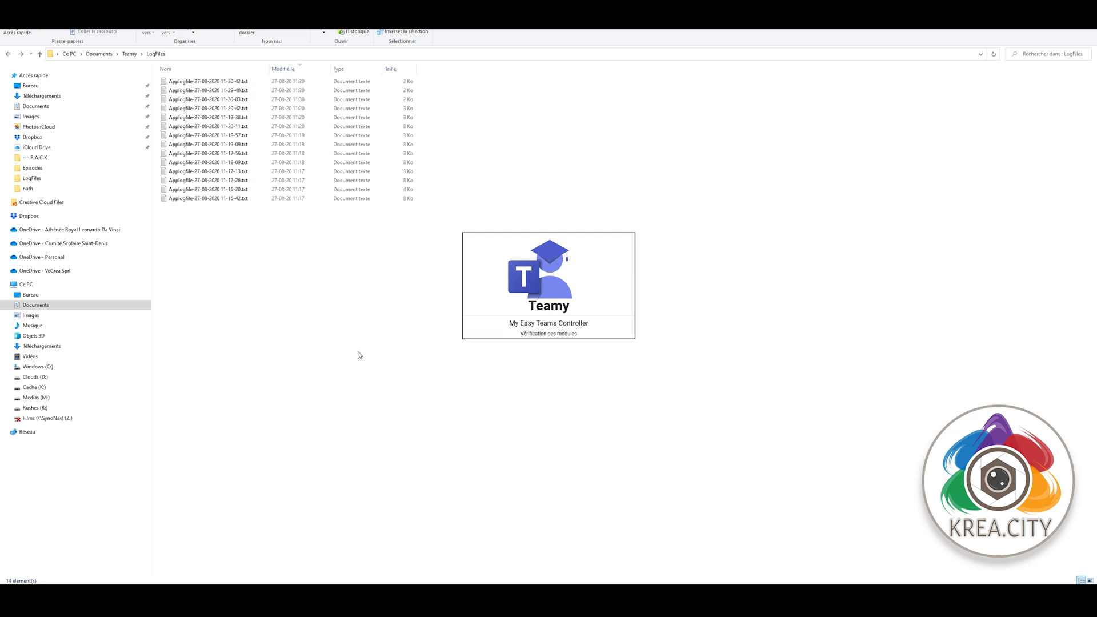
# - Sign in with the administrator account and password, saving the password, and show the staff list
pyautogui.click(503, 346)
pyautogui.click(551, 367)
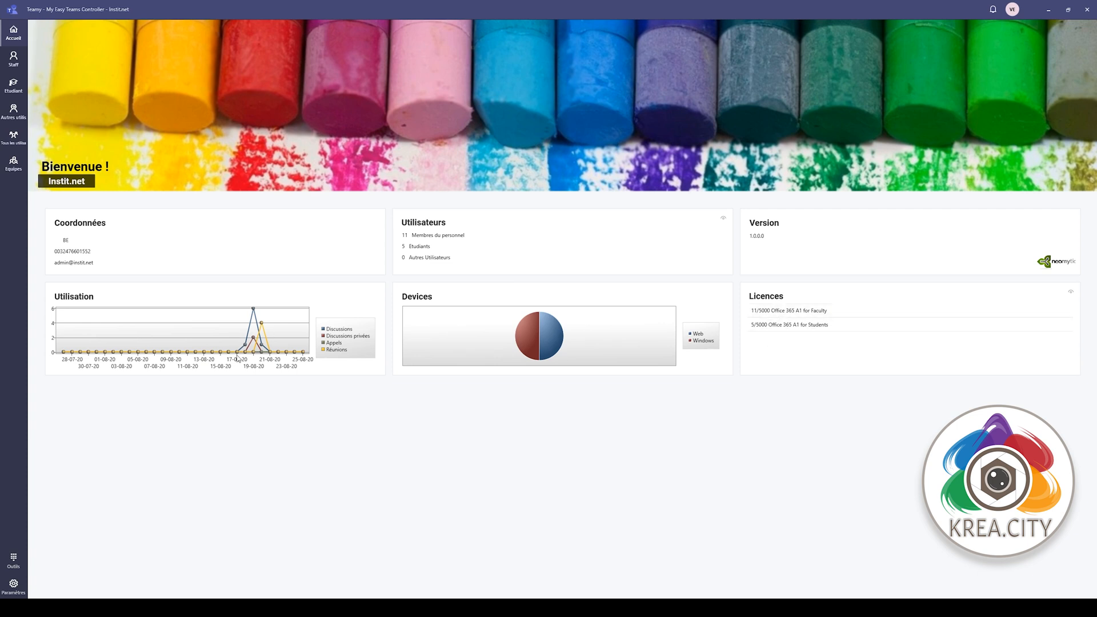
pyautogui.click(7, 65)
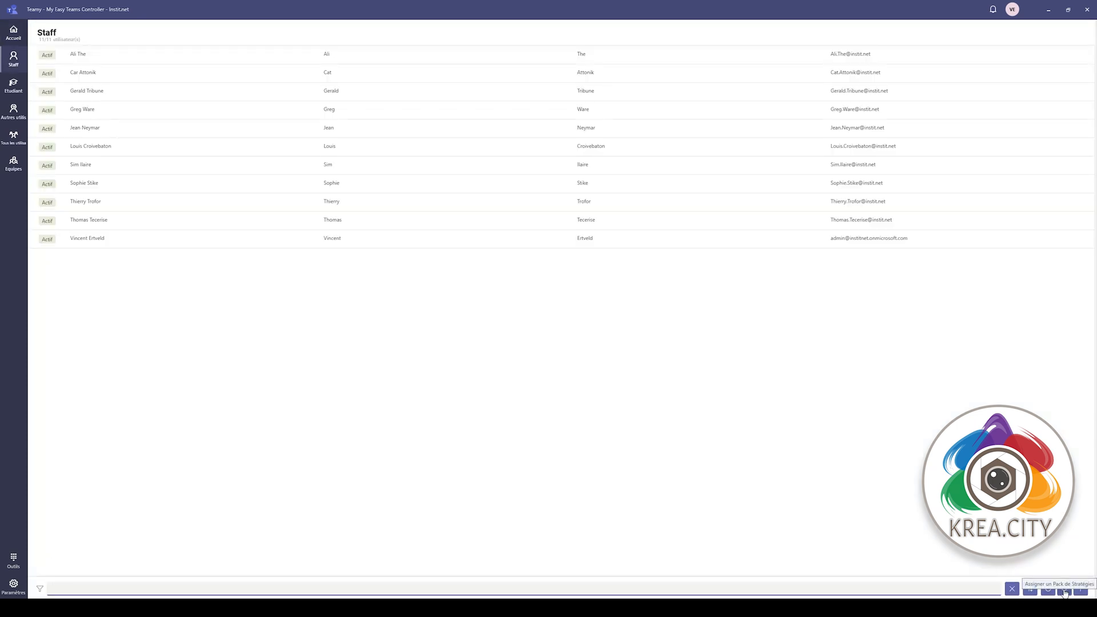
# - Browse the Students, Other users, All users and Teams lists
pyautogui.click(13, 85)
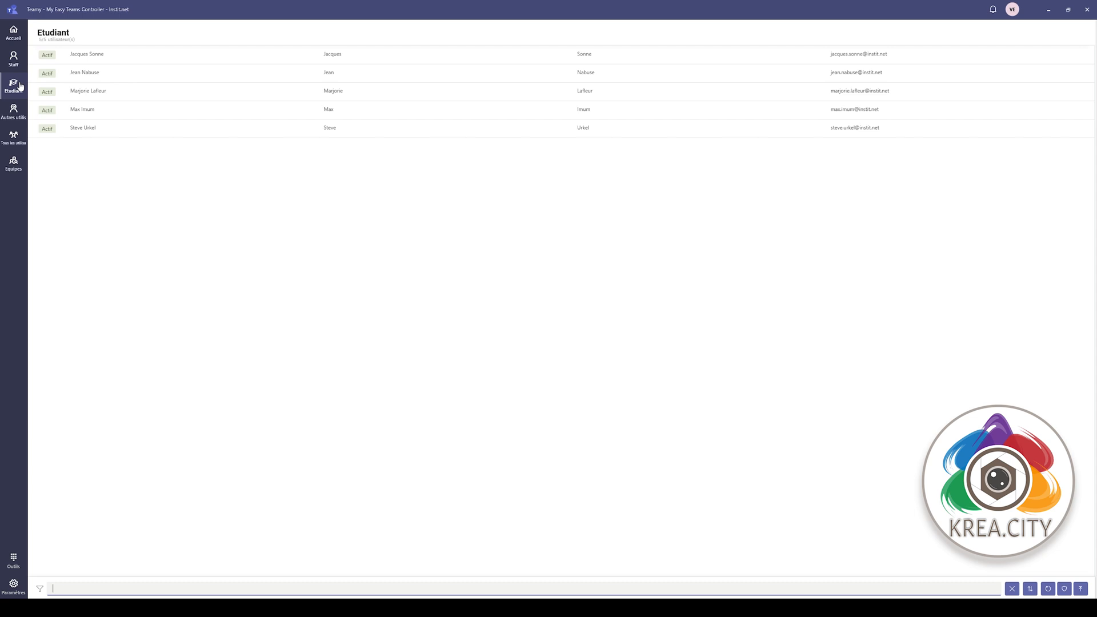
pyautogui.click(13, 111)
pyautogui.click(12, 135)
pyautogui.click(13, 163)
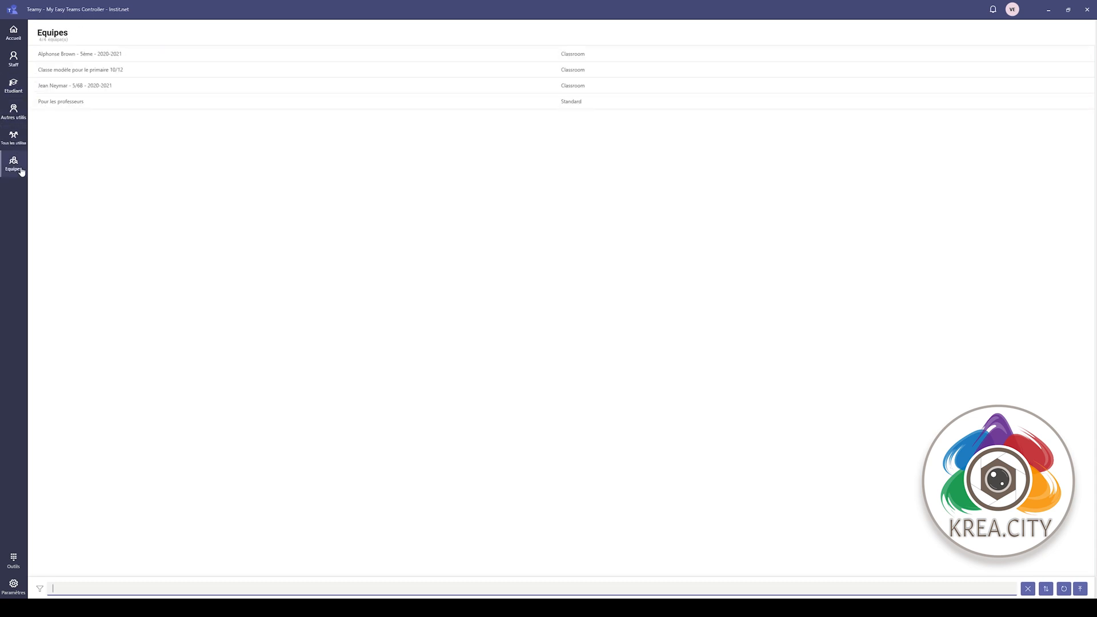
# - Inspect the Classe modèle pour le primaire 10/12 team's channels, folders and distribution settings
pyautogui.click(92, 70)
pyautogui.click(942, 125)
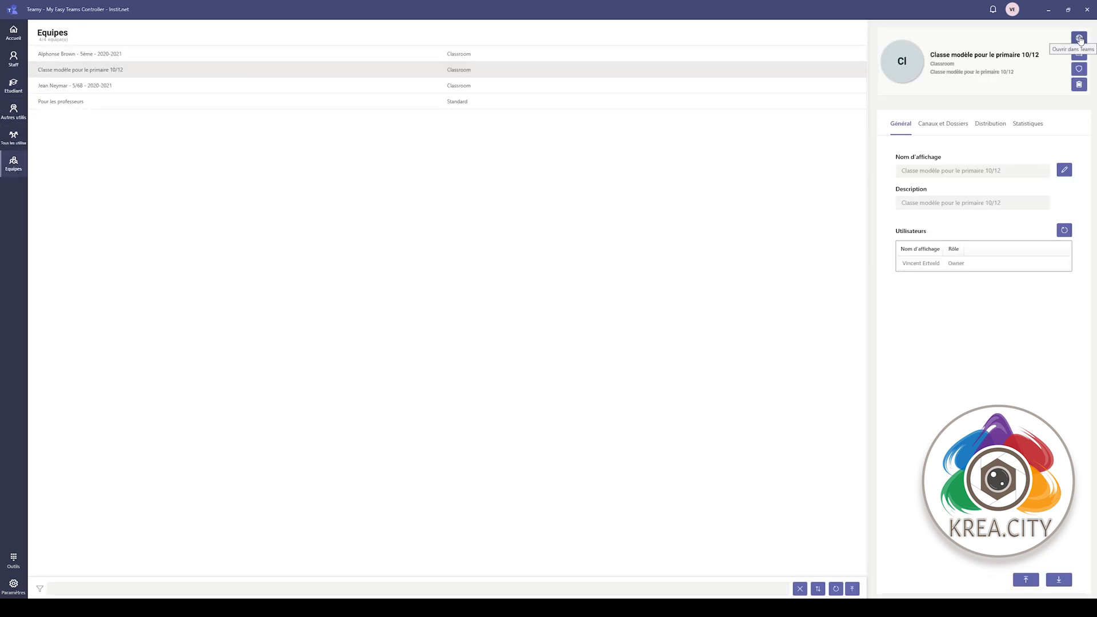
pyautogui.click(989, 127)
pyautogui.click(900, 124)
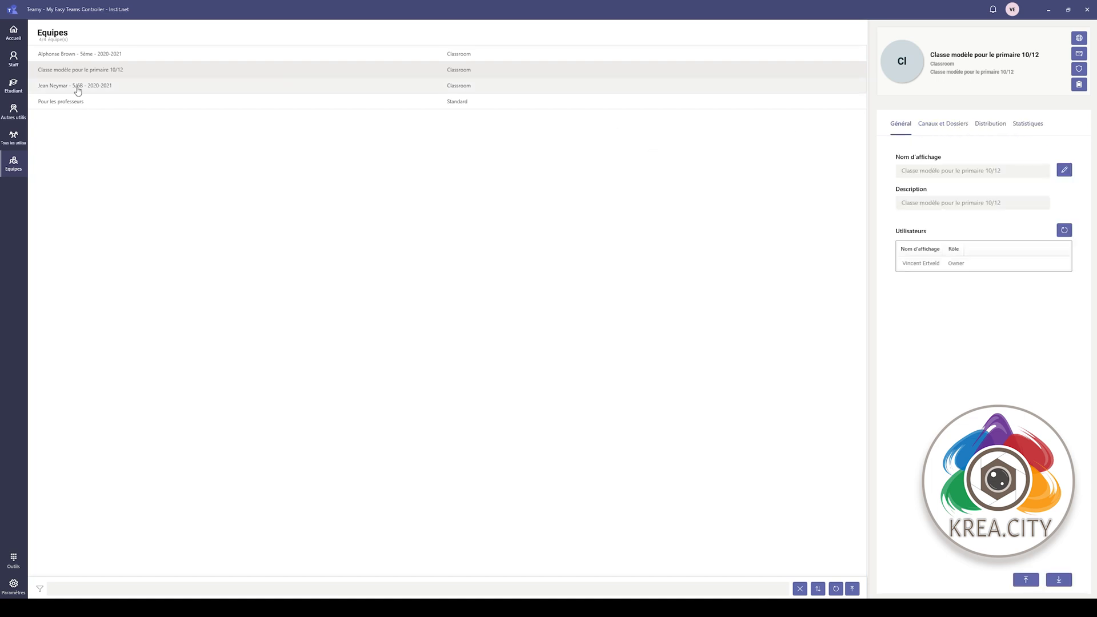
# - Review the Pour les professeurs team's channels and mail settings unchanged, then view Settings and Tools
pyautogui.click(81, 101)
pyautogui.click(942, 125)
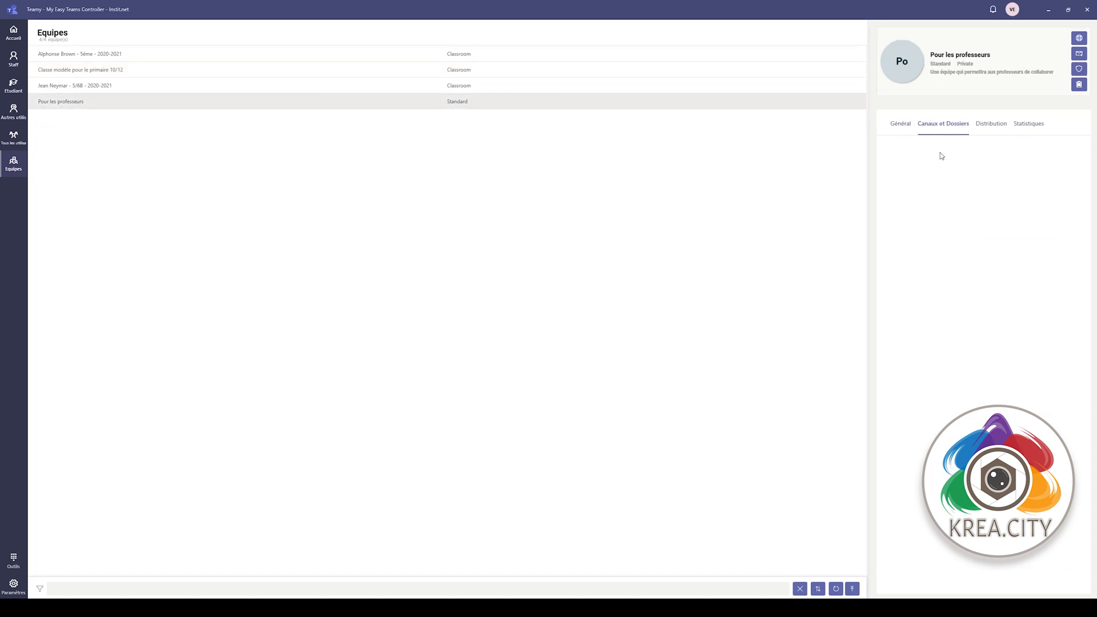
pyautogui.click(989, 127)
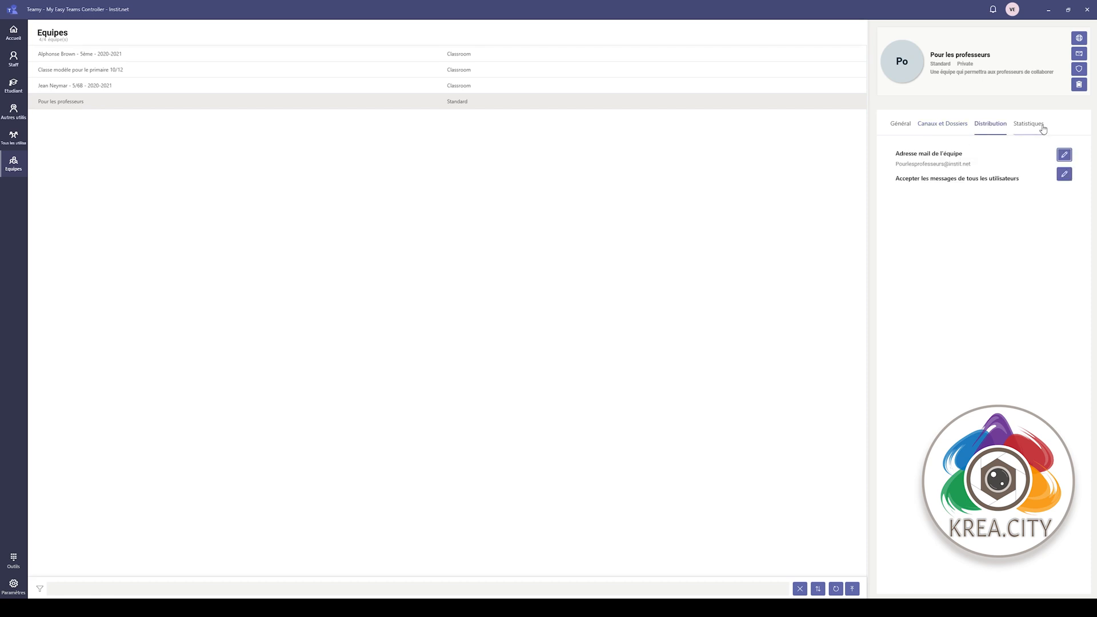
pyautogui.click(1064, 173)
pyautogui.click(682, 204)
pyautogui.click(1064, 154)
pyautogui.click(593, 280)
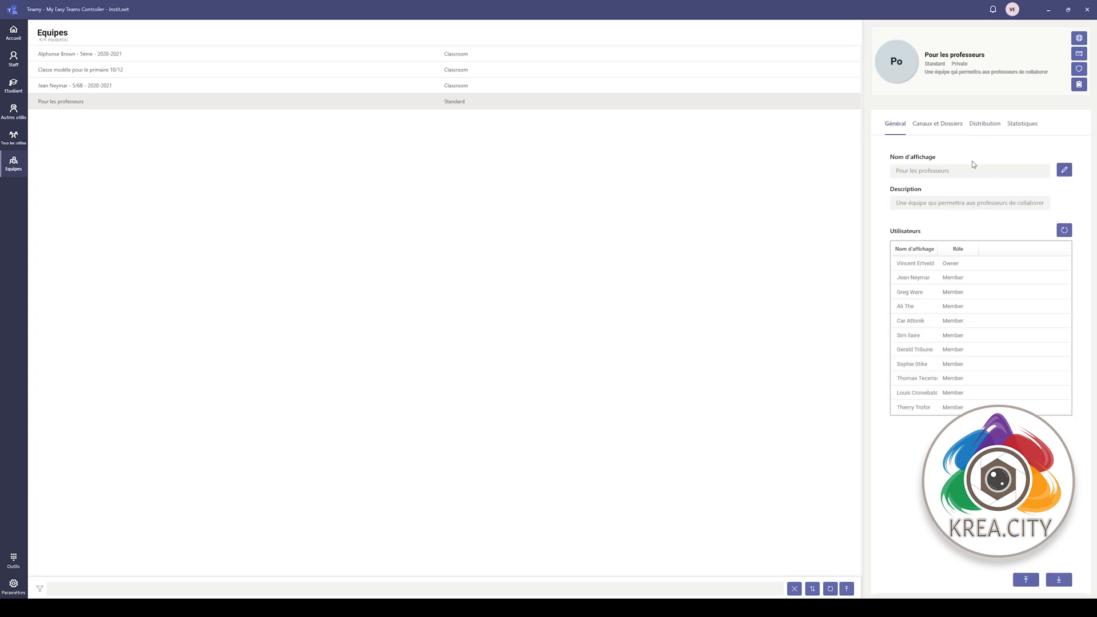
pyautogui.click(13, 586)
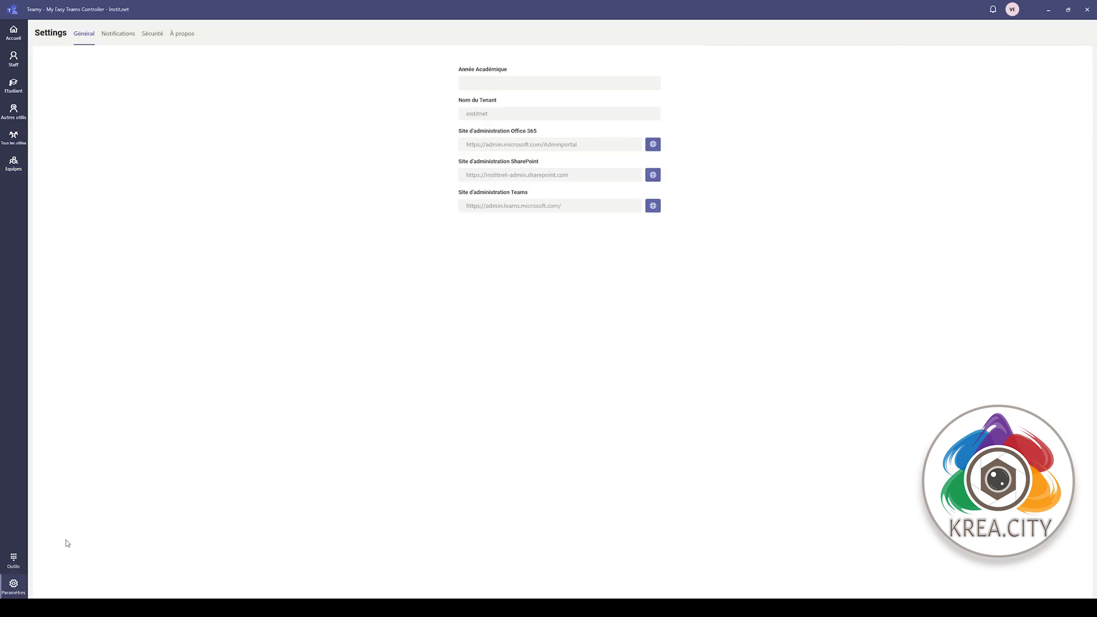
pyautogui.click(10, 558)
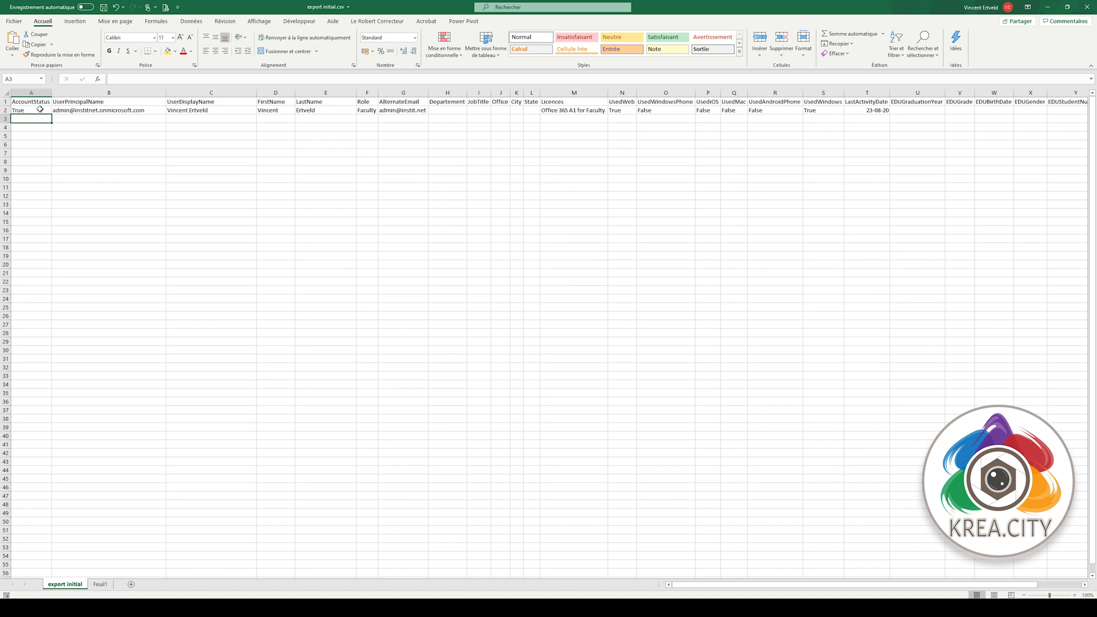
# - Enter the new teacher's principal name, display name, first name and last name in row 3
pyautogui.click(85, 122)
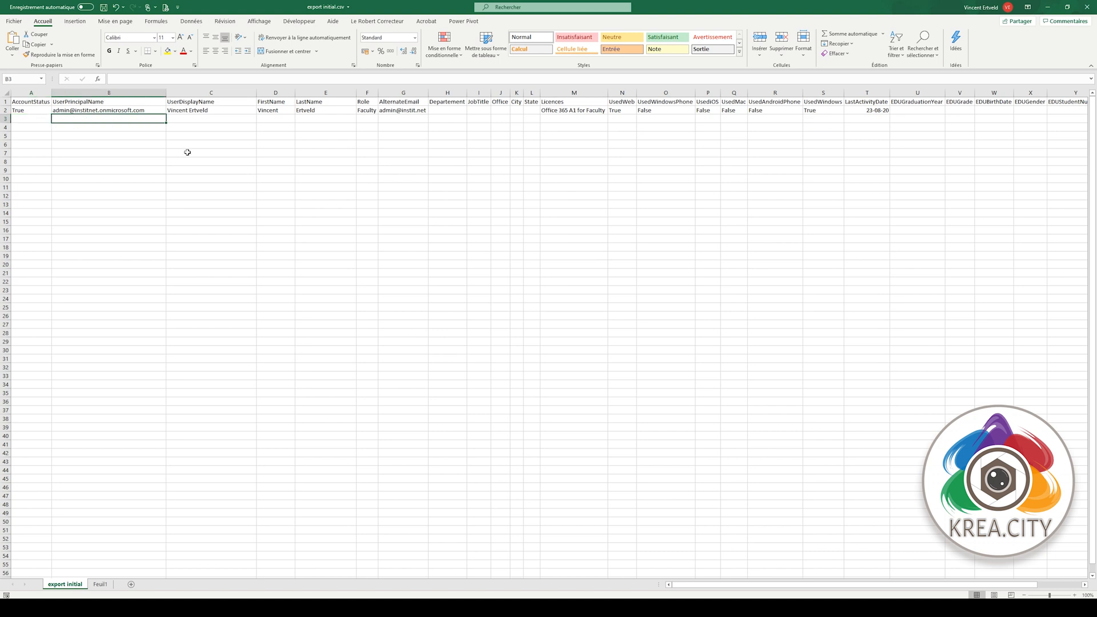
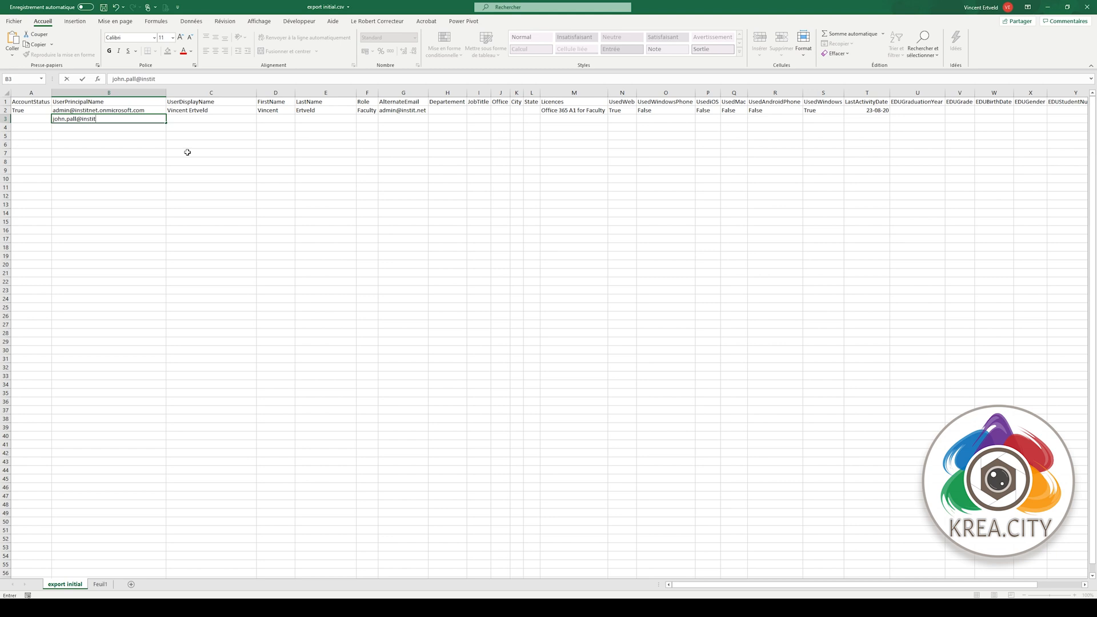
pyautogui.press('Tab')
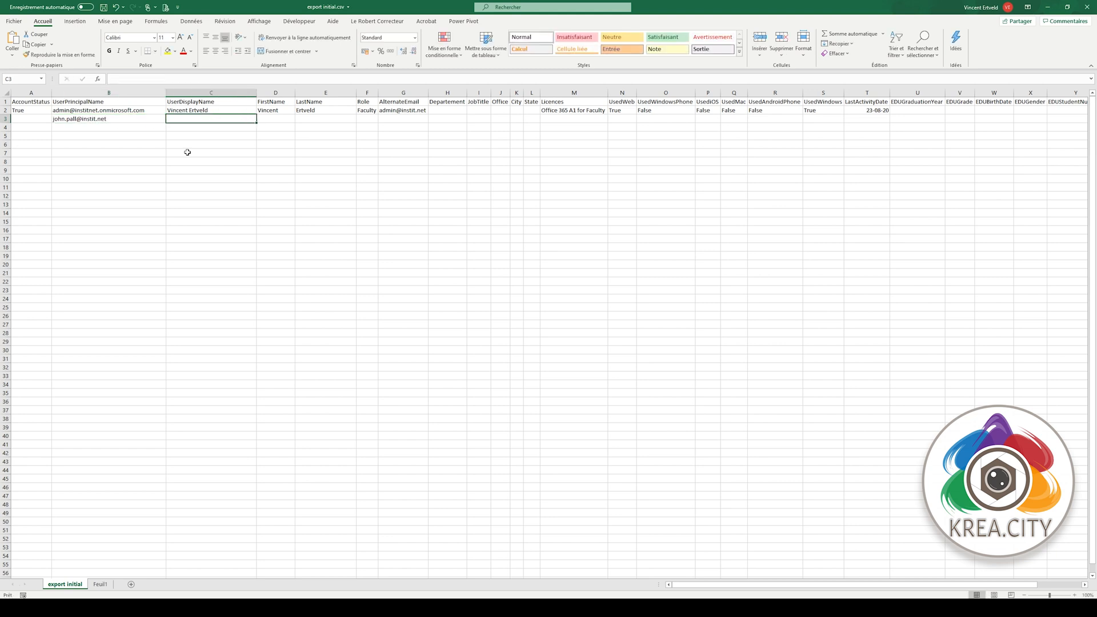
pyautogui.press('Tab')
pyautogui.write('Ho')
pyautogui.press('BackSpace')
pyautogui.press('BackSpace')
pyautogui.write('J')
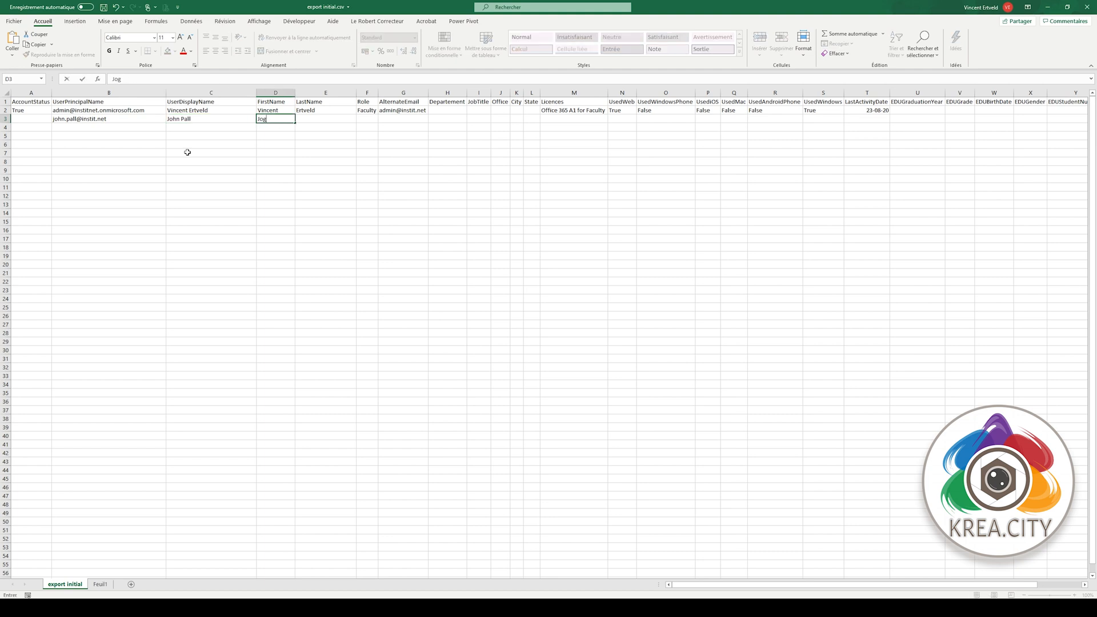
pyautogui.press('Tab')
pyautogui.write('Pall')
pyautogui.press('Tab')
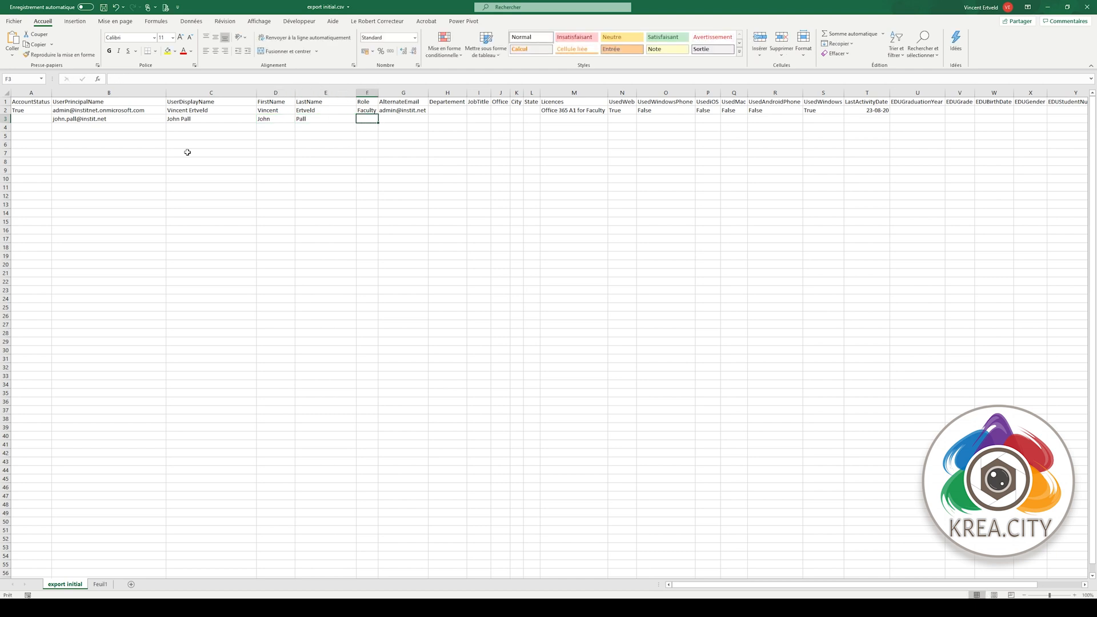
# - Give the row Faculty role, Primaire department, Enseignant title, Batiment A office and Office 365 A1 for Faculty licence
pyautogui.write('Faculty')
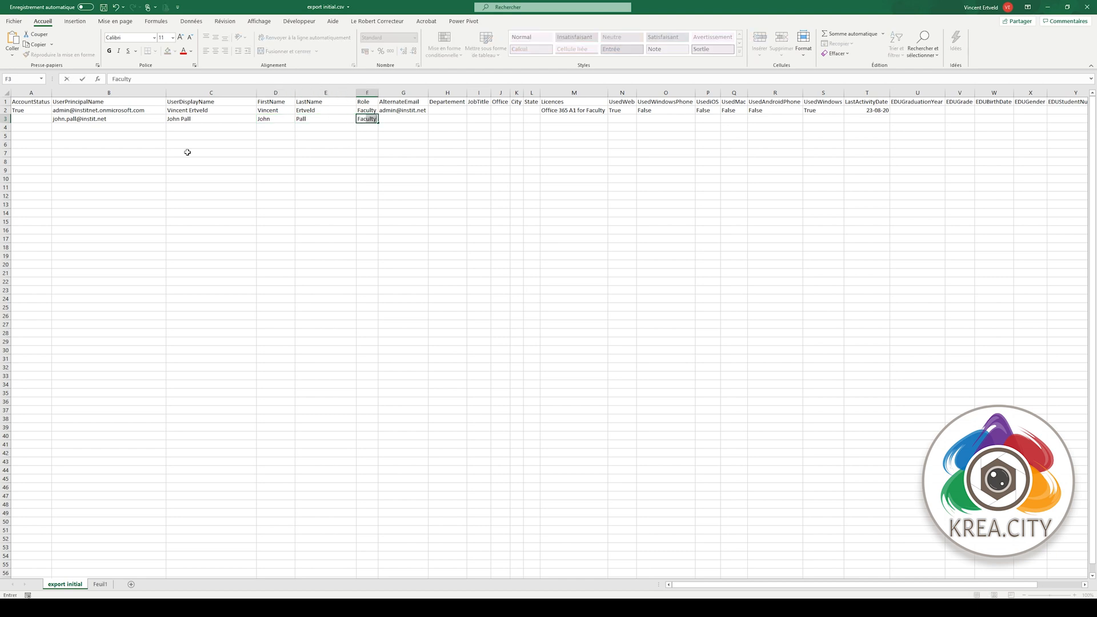
pyautogui.press('Tab')
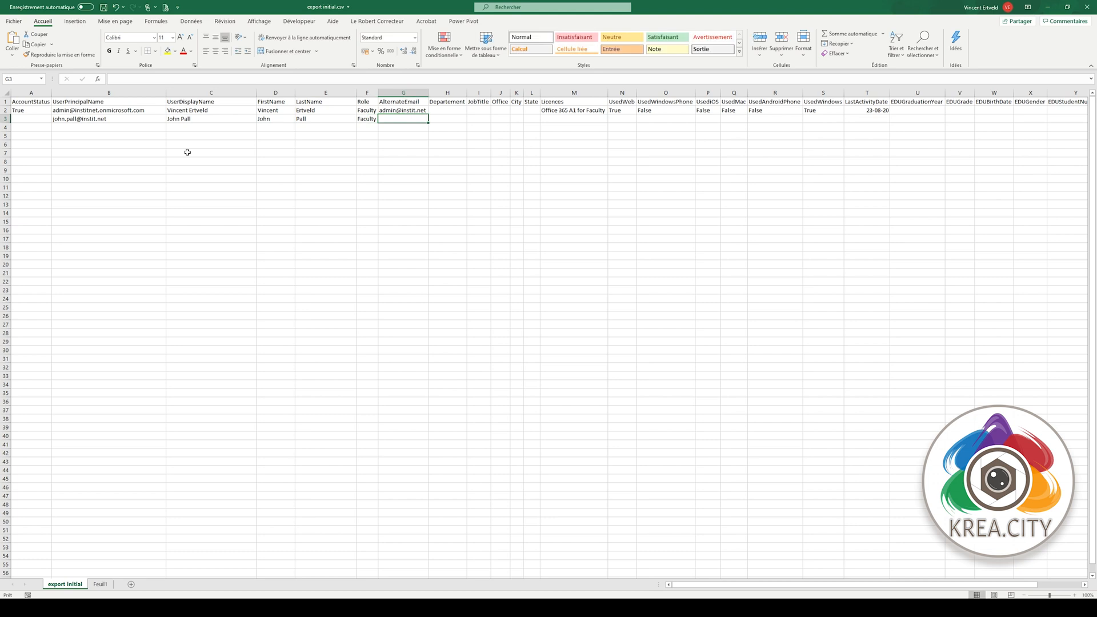
pyautogui.press('Tab')
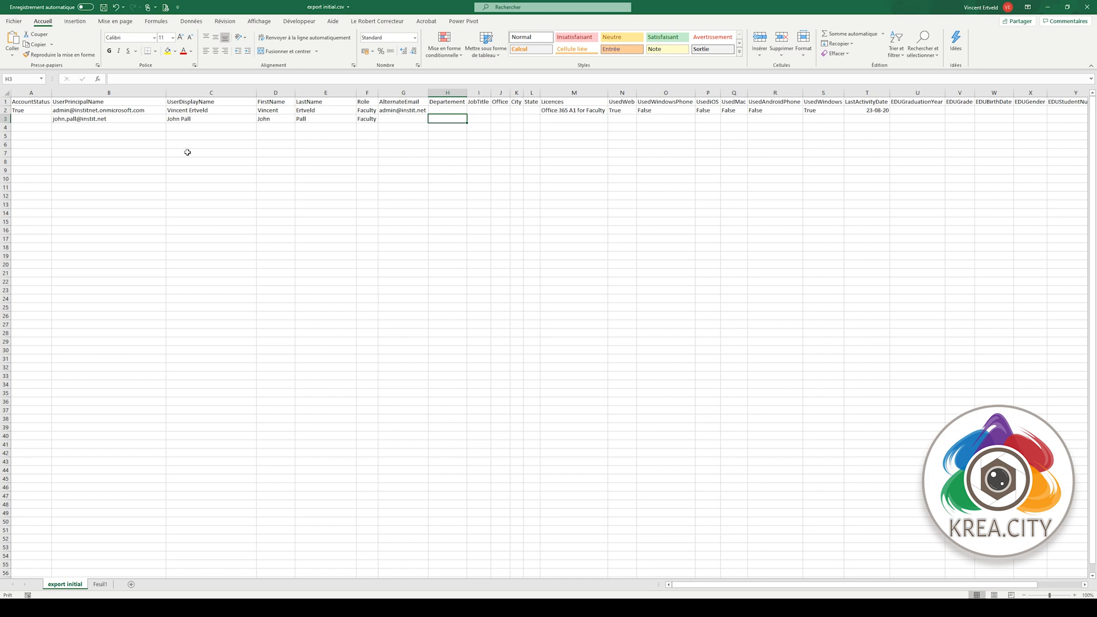
pyautogui.write('Primaire')
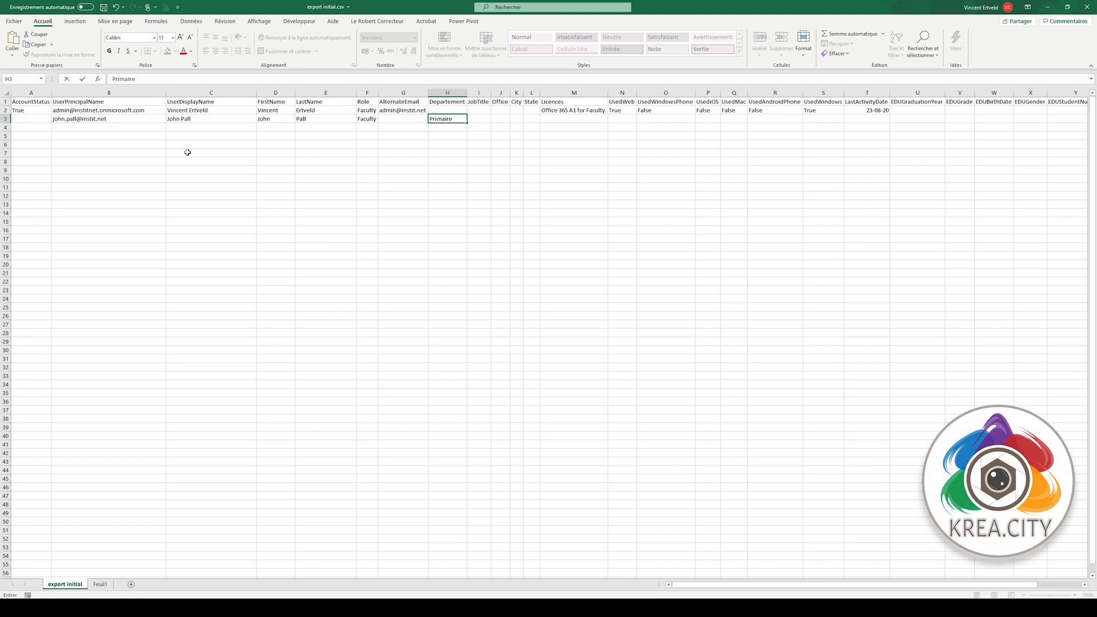
pyautogui.press('Tab')
pyautogui.write('Enseign')
pyautogui.press('Tab')
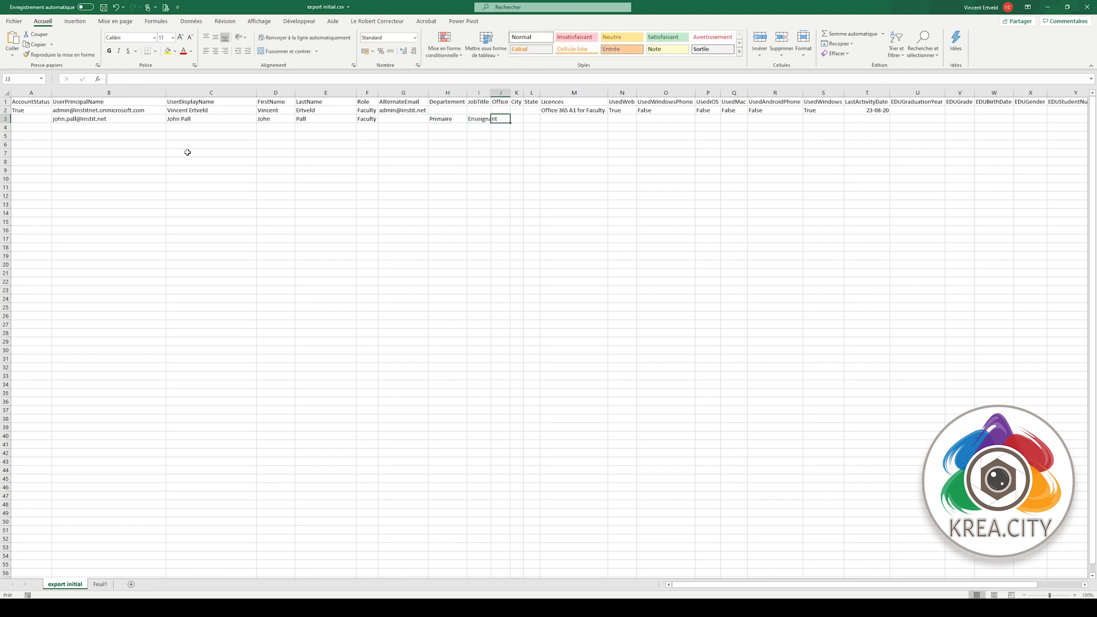
pyautogui.write('G')
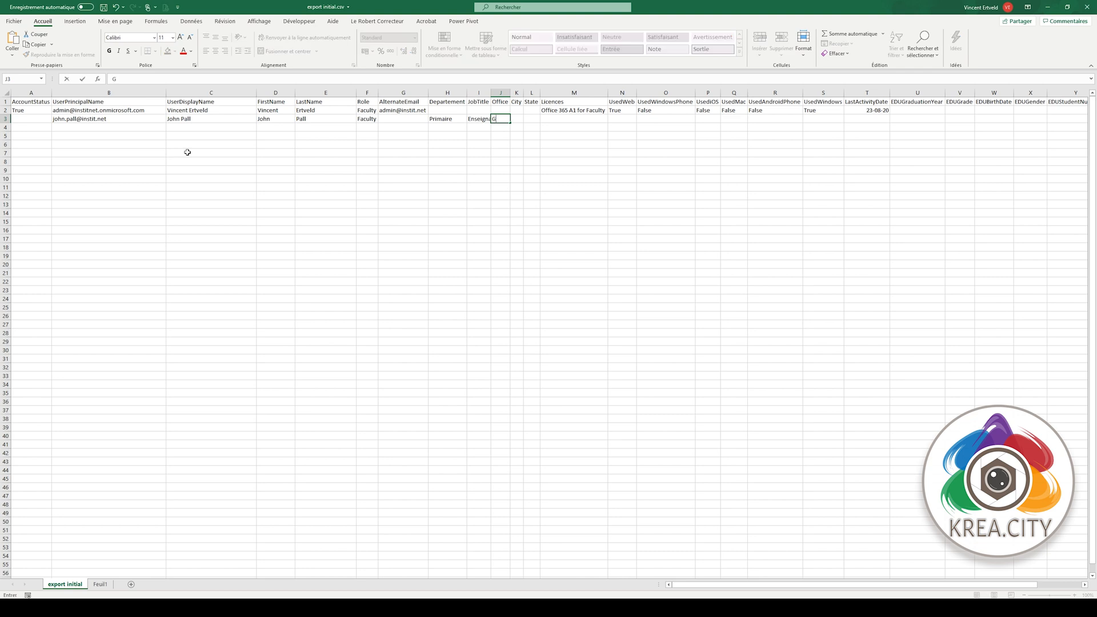
pyautogui.press('BackSpace')
pyautogui.press('BackSpace')
pyautogui.press('BackSpace')
pyautogui.write('Batime')
pyautogui.press('Tab')
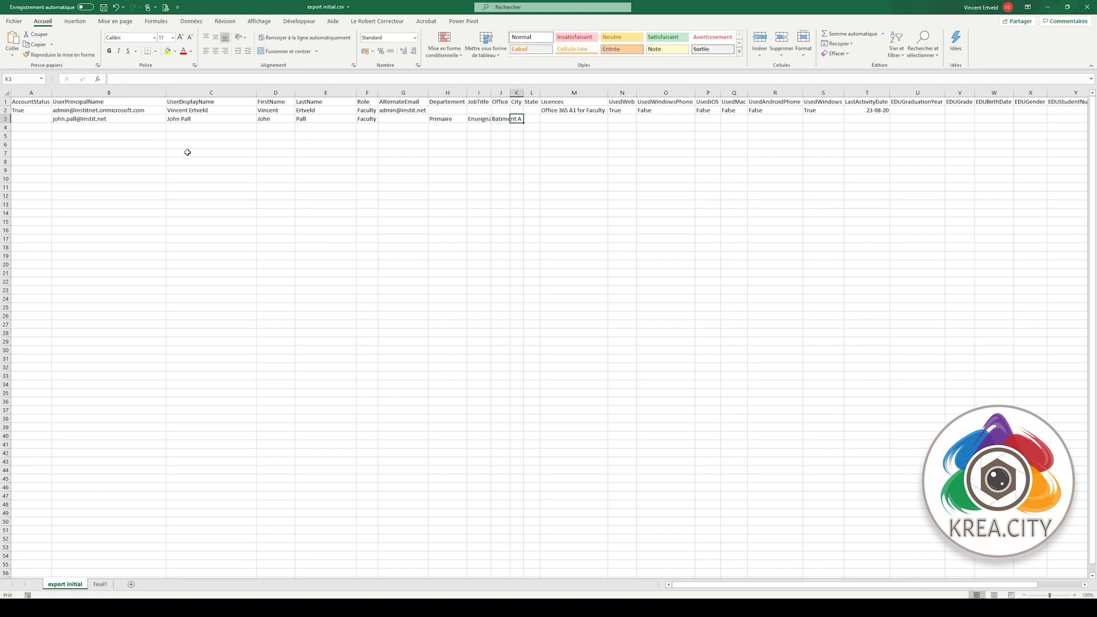
pyautogui.press('Tab')
pyautogui.press('Tab')
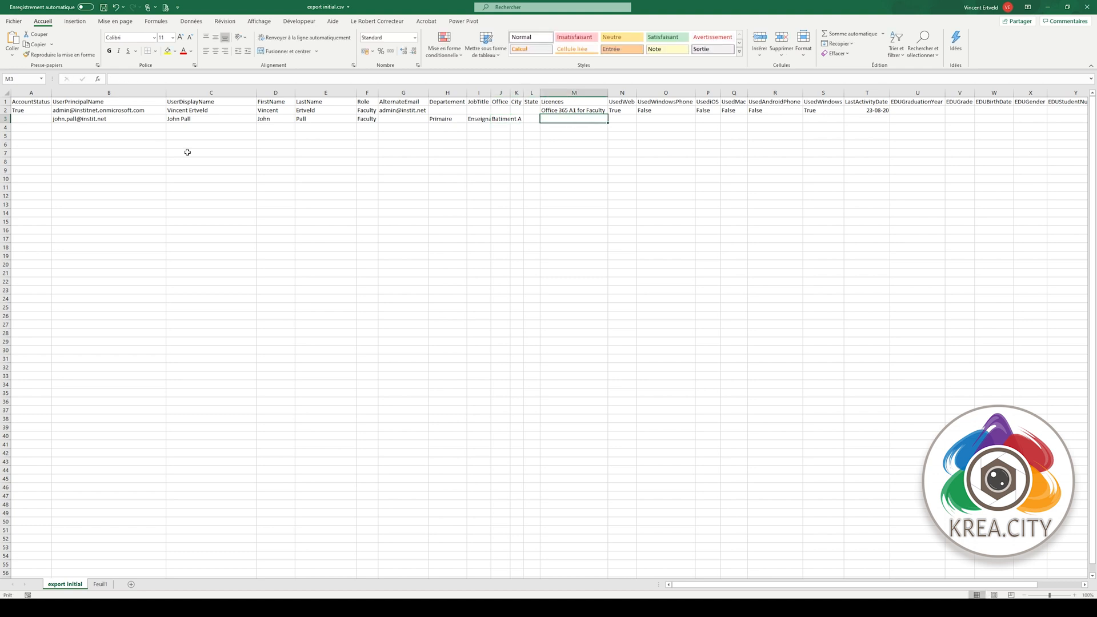
pyautogui.write('O')
pyautogui.press('Tab')
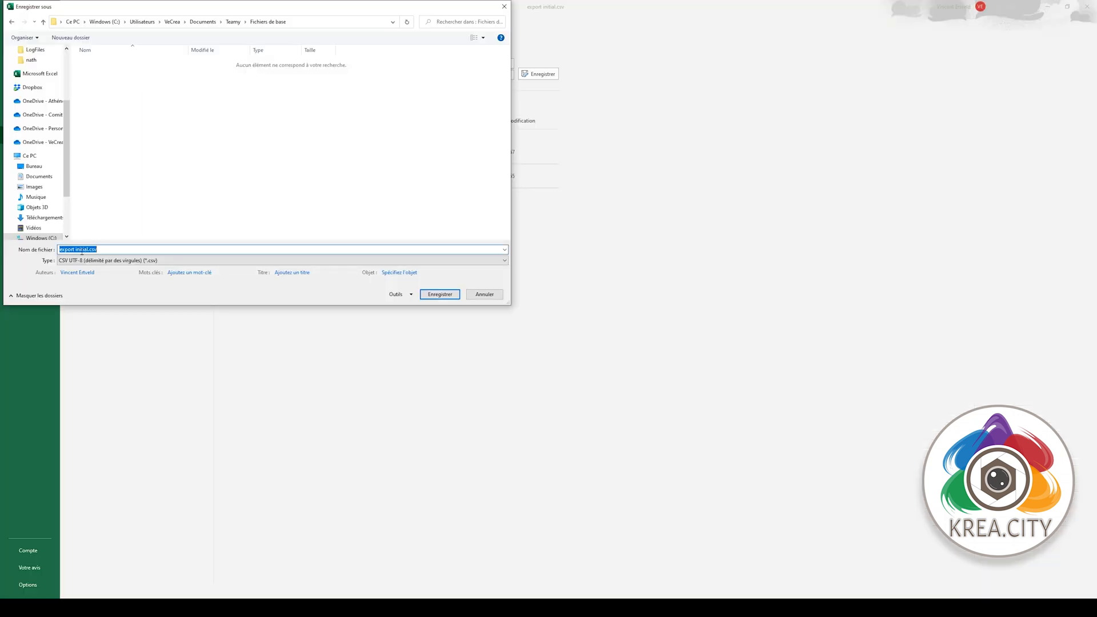
# - Save the sheet as CSV 'import initial.csv'
pyautogui.hotkey('ctrl', 'shift', 'Left')
pyautogui.write('import initial.csv')
pyautogui.click(437, 295)
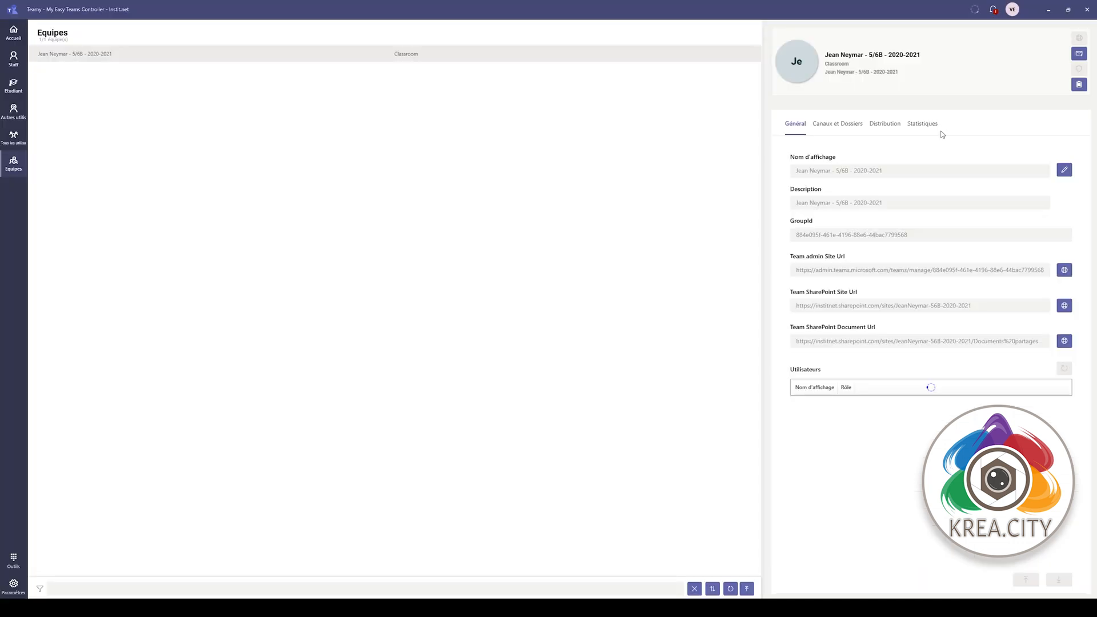
# - Delete the 5/6B 2020-2021 class team, confirming with 'Yes', and go to the Outils page
pyautogui.click(1078, 85)
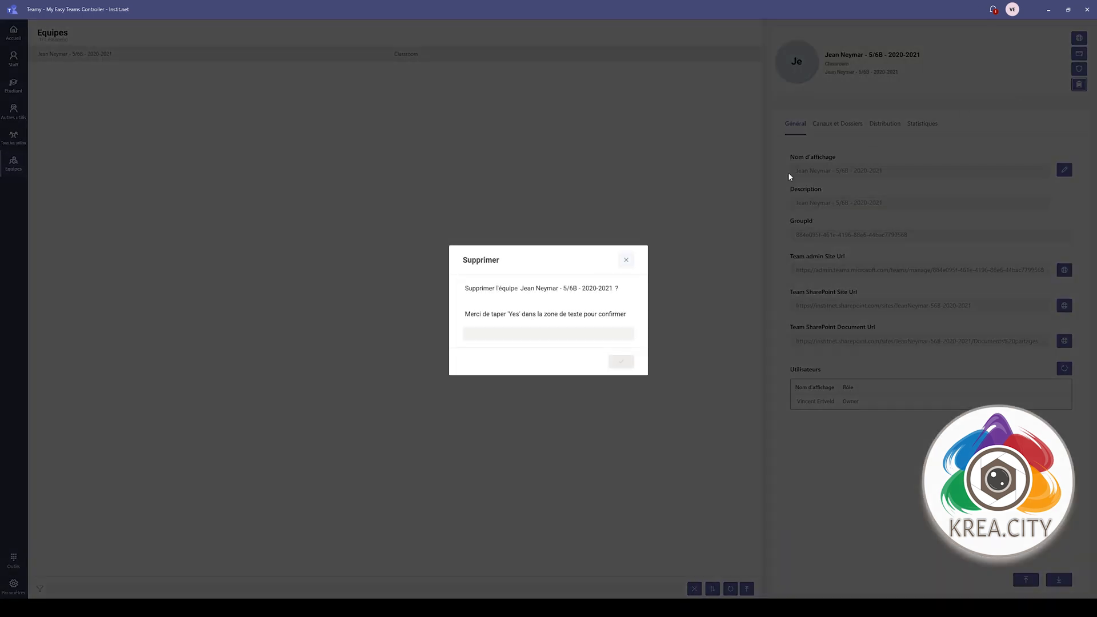
pyautogui.click(537, 334)
pyautogui.write('Yes')
pyautogui.click(611, 365)
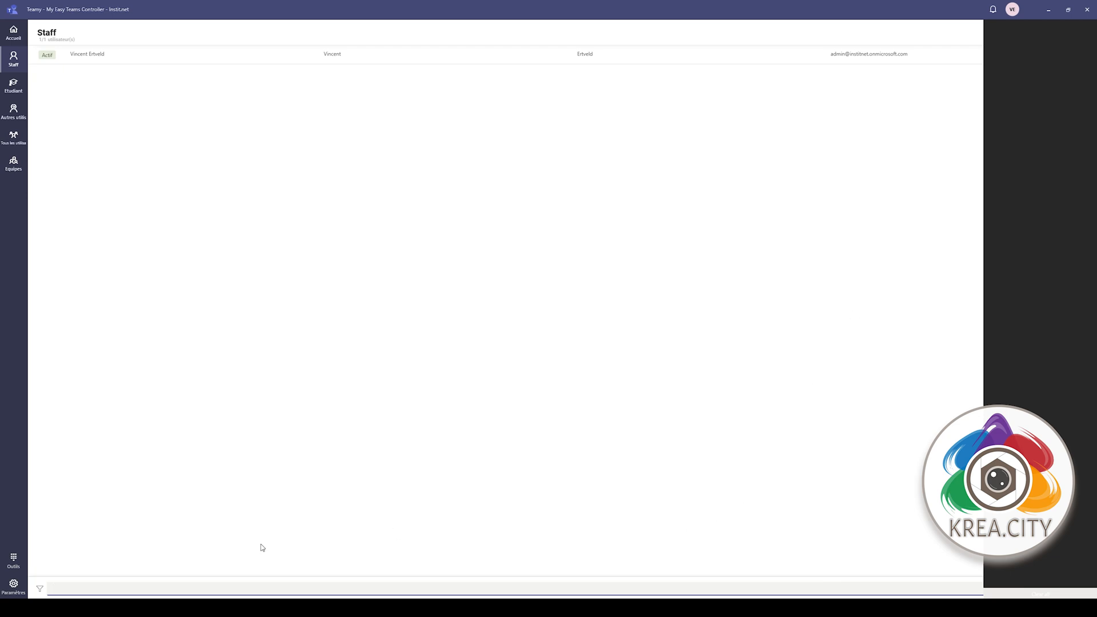
pyautogui.click(13, 561)
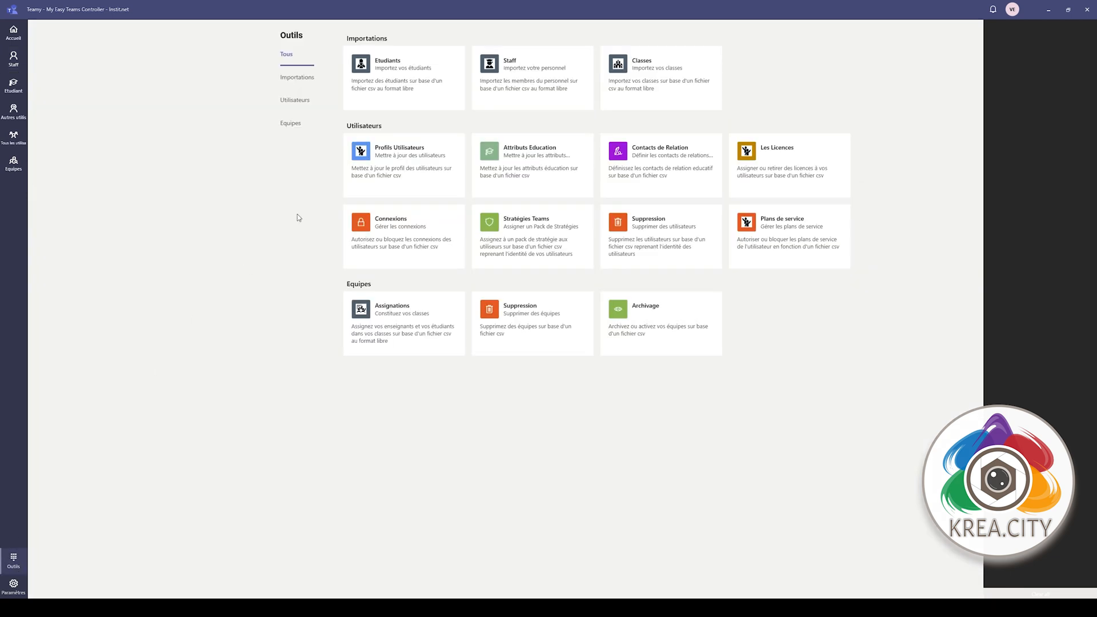
# - Start a staff import with Teamy > Fichiers de base > import initial.csv and continue to column mapping
pyautogui.click(496, 87)
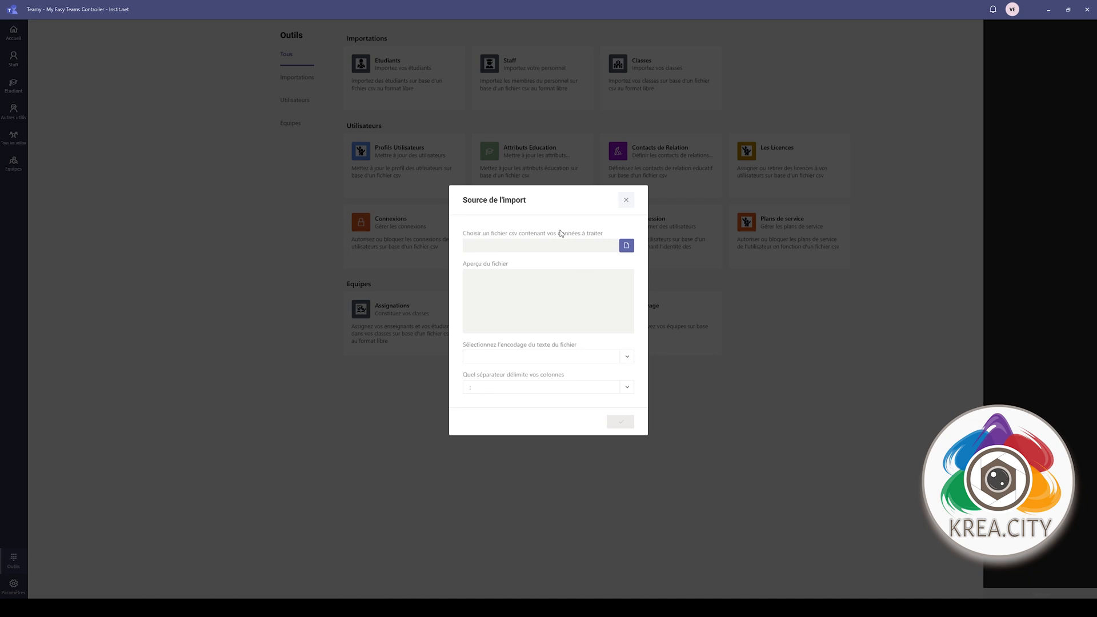
pyautogui.click(627, 246)
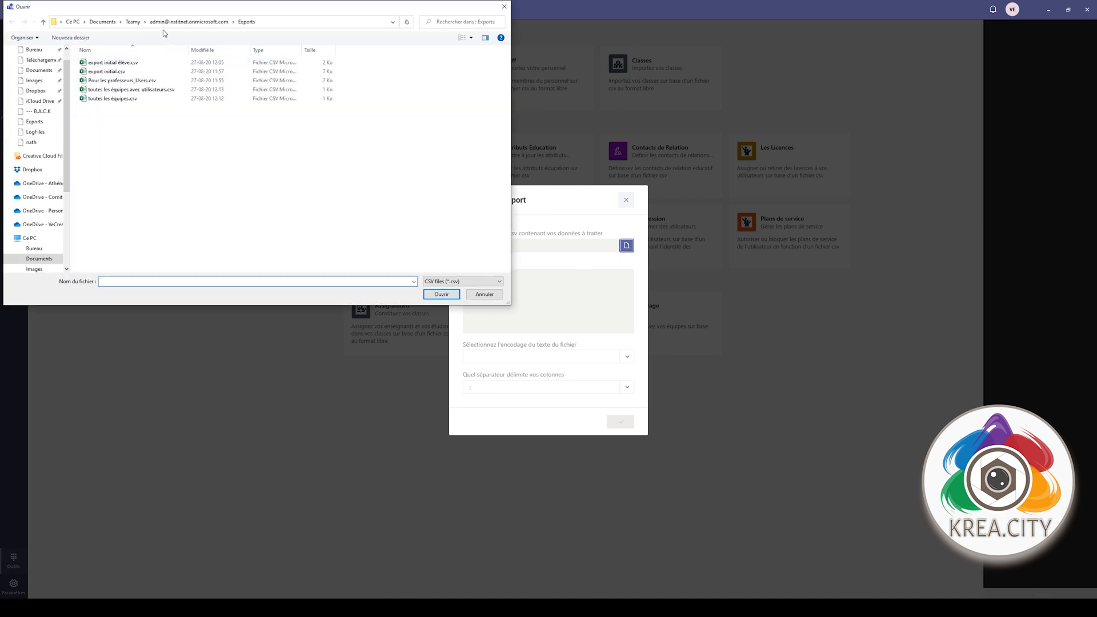
pyautogui.click(133, 22)
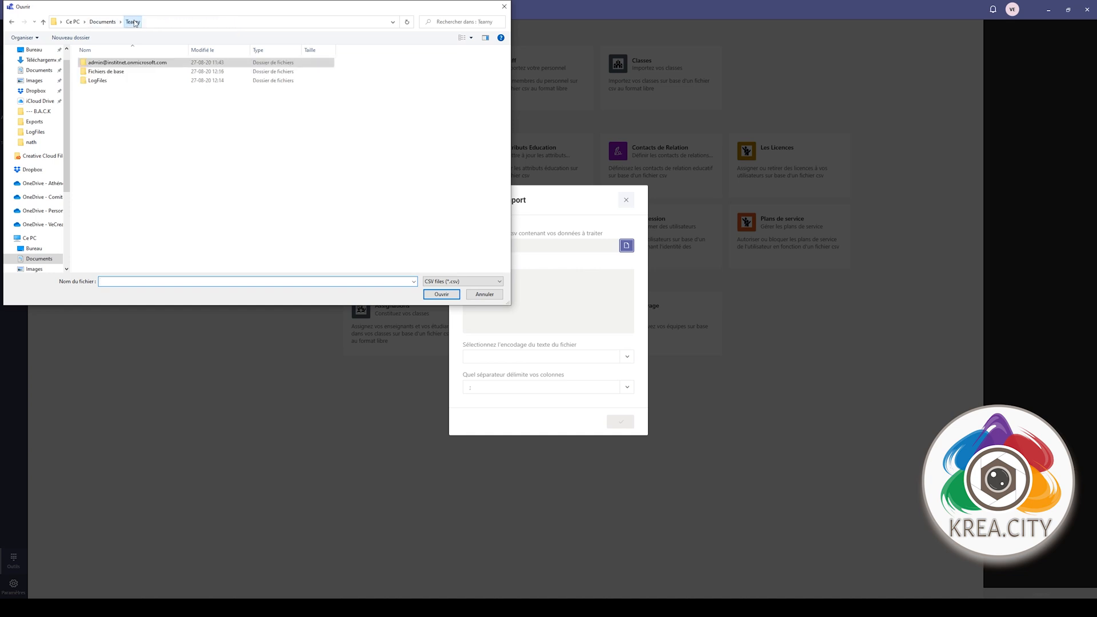
pyautogui.doubleClick(123, 70)
pyautogui.doubleClick(122, 63)
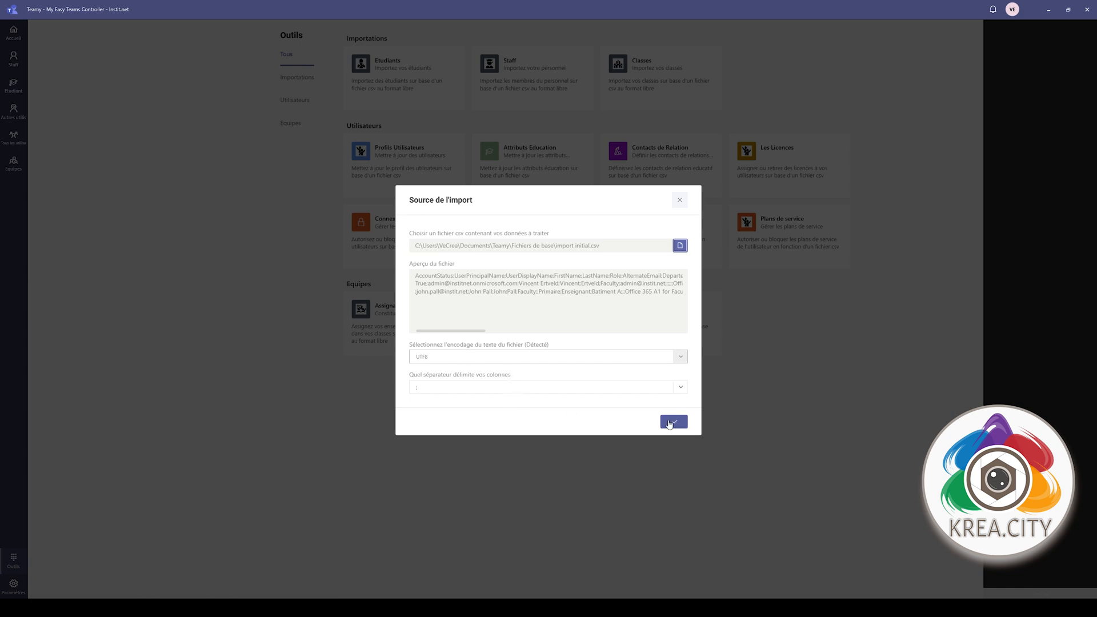
pyautogui.click(670, 423)
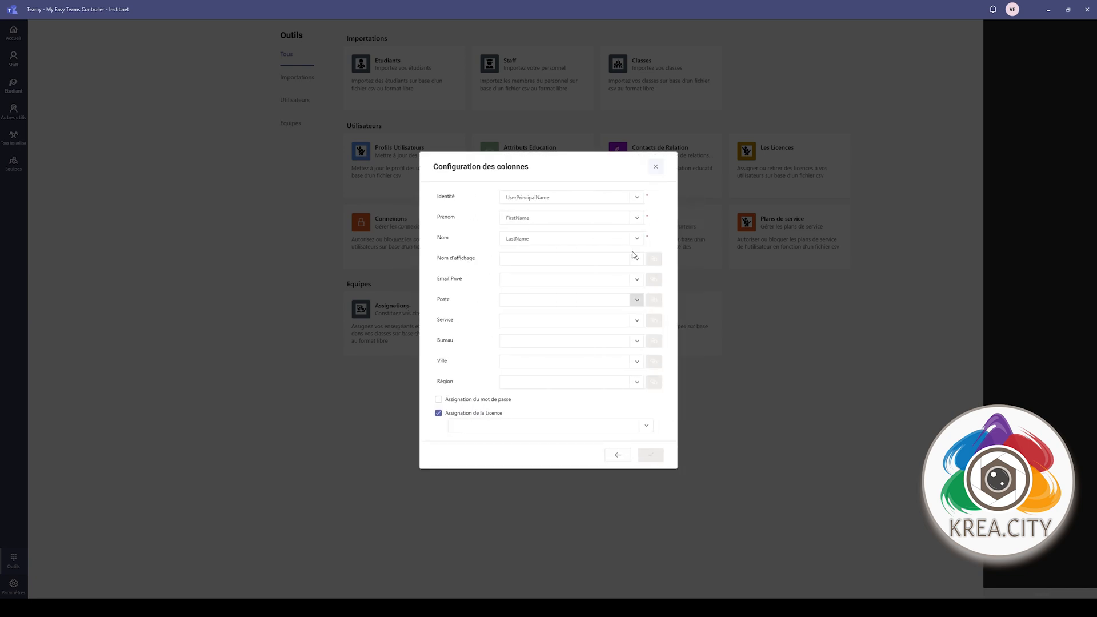
# - Keep UserPrincipalName for Identité; map UserDisplayName, AlternateEmail and Role to display name, private email and Poste
pyautogui.click(638, 198)
pyautogui.click(642, 201)
pyautogui.click(637, 199)
pyautogui.click(642, 202)
pyautogui.click(639, 261)
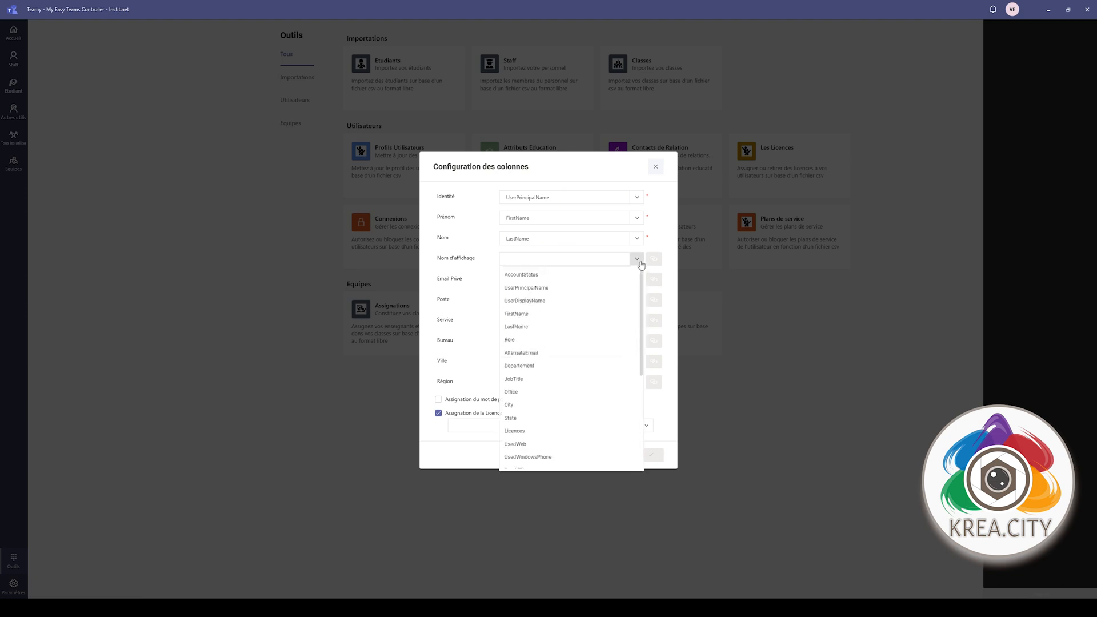
pyautogui.click(535, 304)
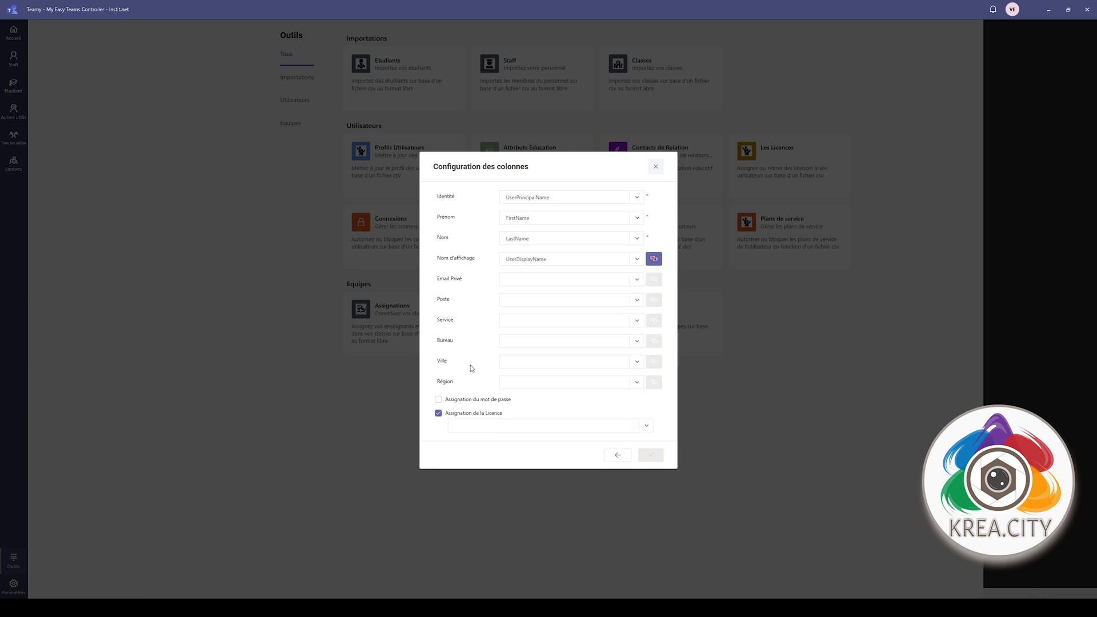
pyautogui.click(638, 283)
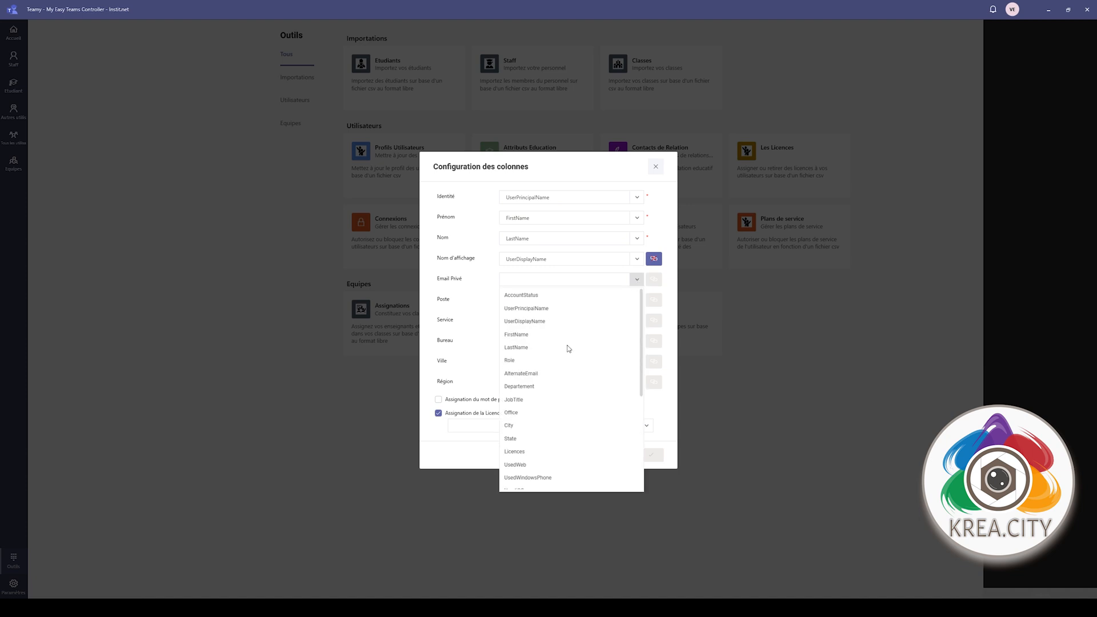
pyautogui.click(534, 375)
pyautogui.click(637, 300)
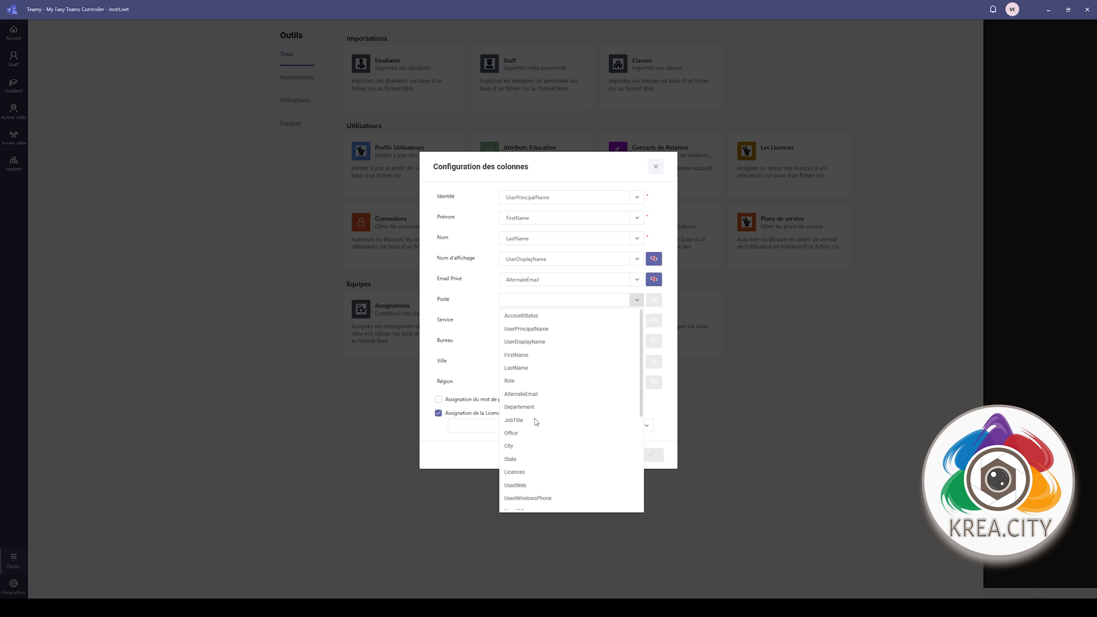
pyautogui.click(511, 381)
# - Map Service to Departement and Bureau to Office, assign Office 365 A1 for Faculty, and verify the file
pyautogui.click(638, 323)
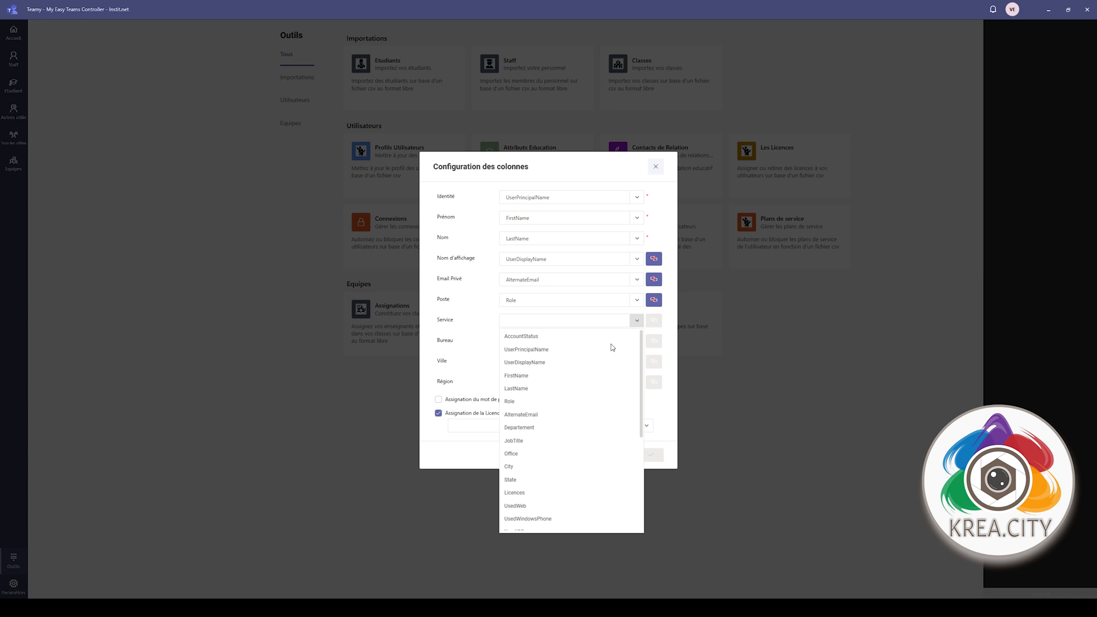
pyautogui.click(526, 429)
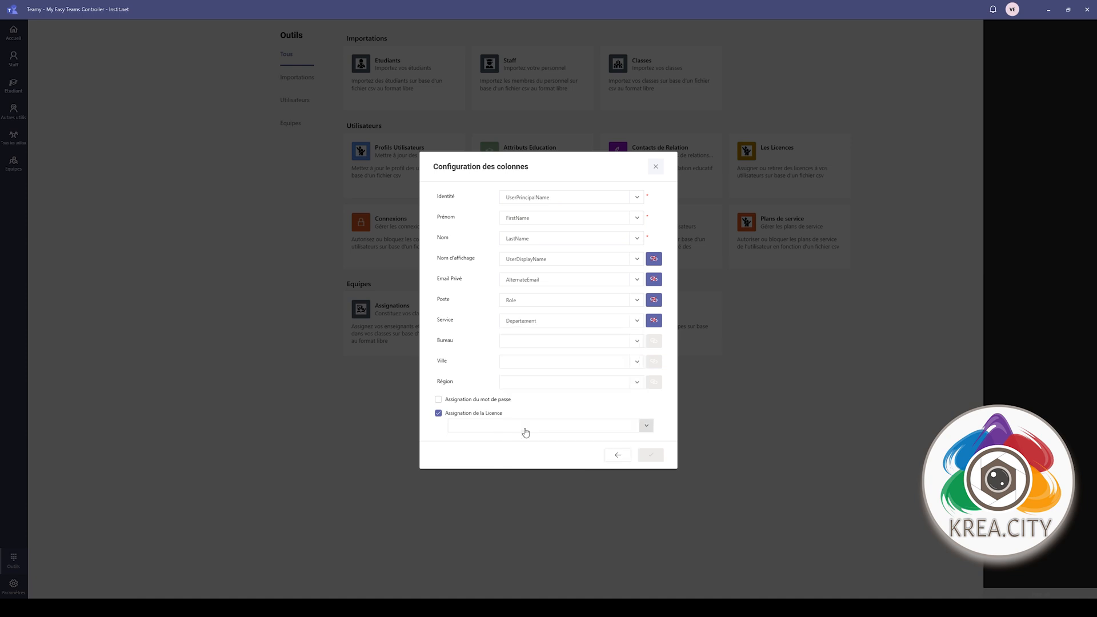
pyautogui.click(636, 343)
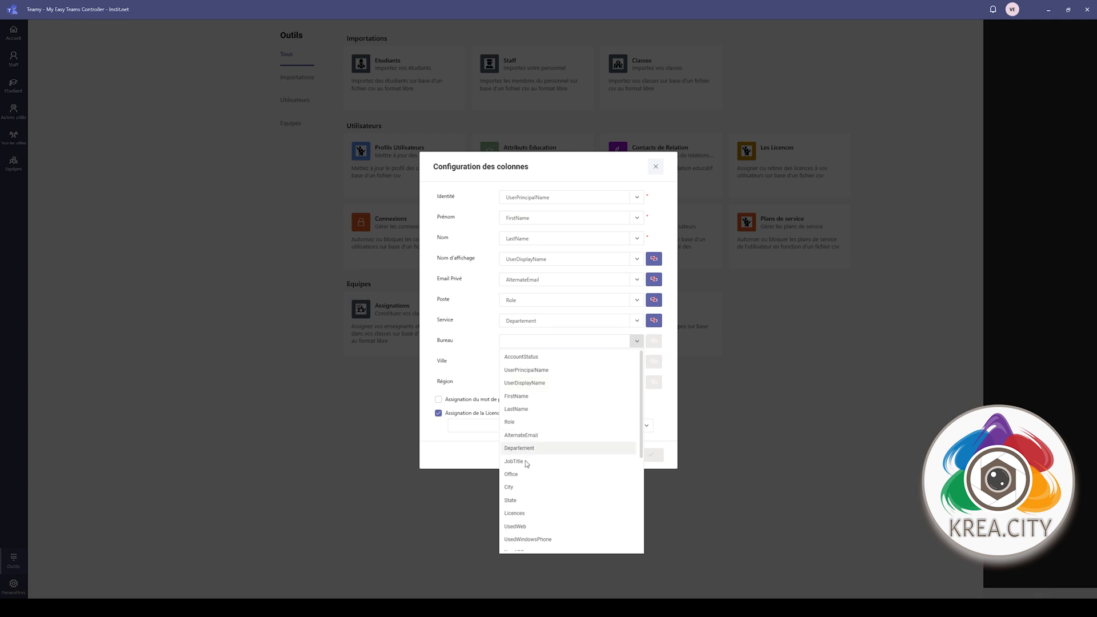
pyautogui.click(519, 476)
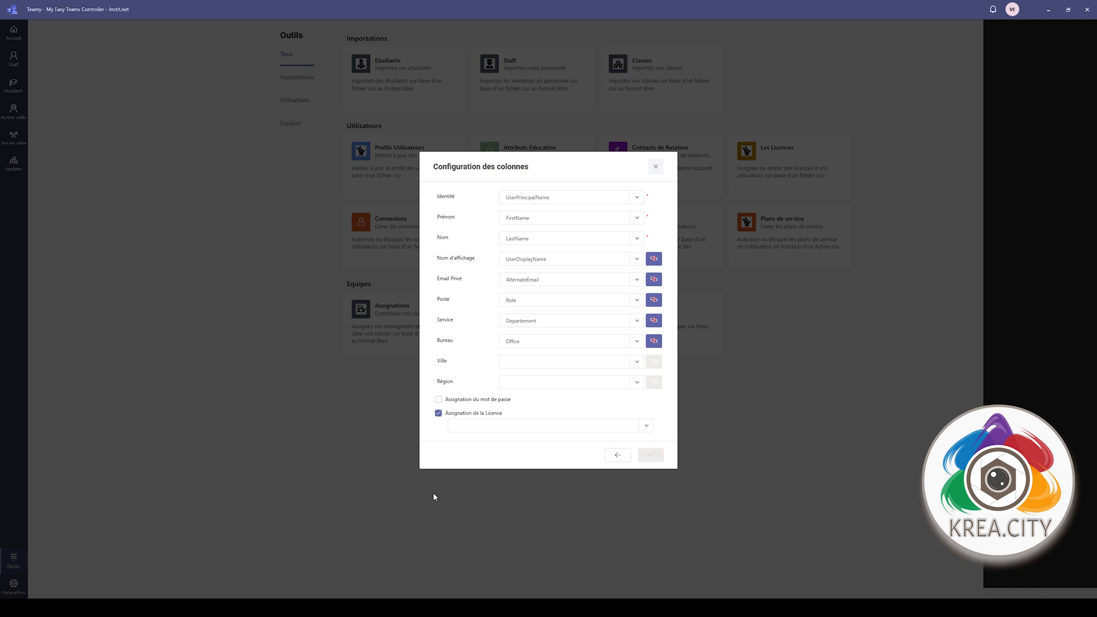
pyautogui.click(490, 423)
pyautogui.click(499, 444)
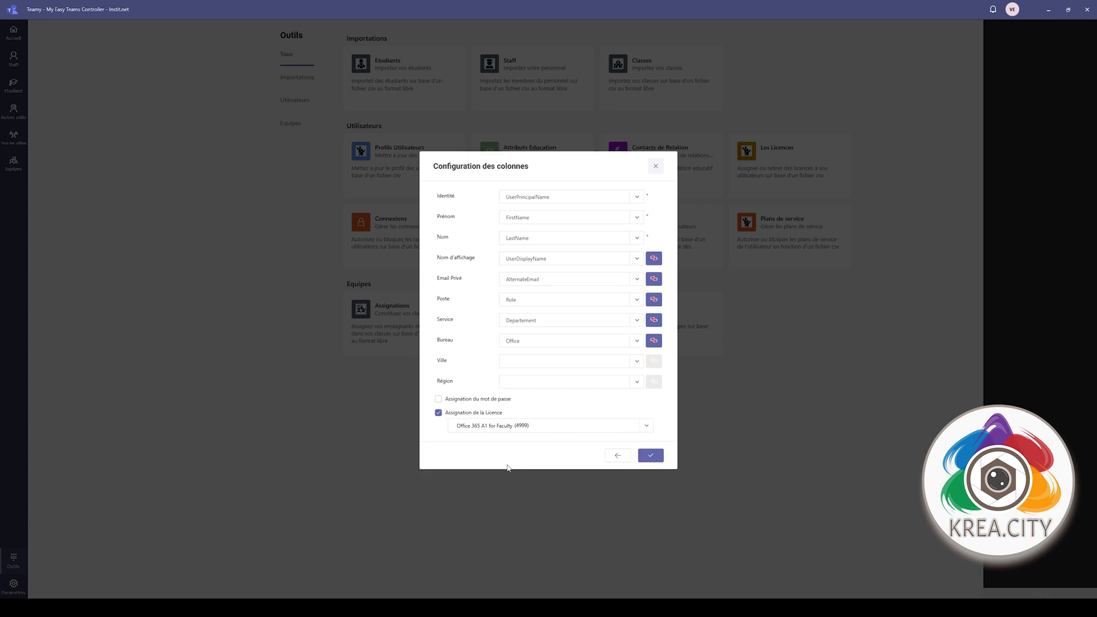
pyautogui.click(651, 455)
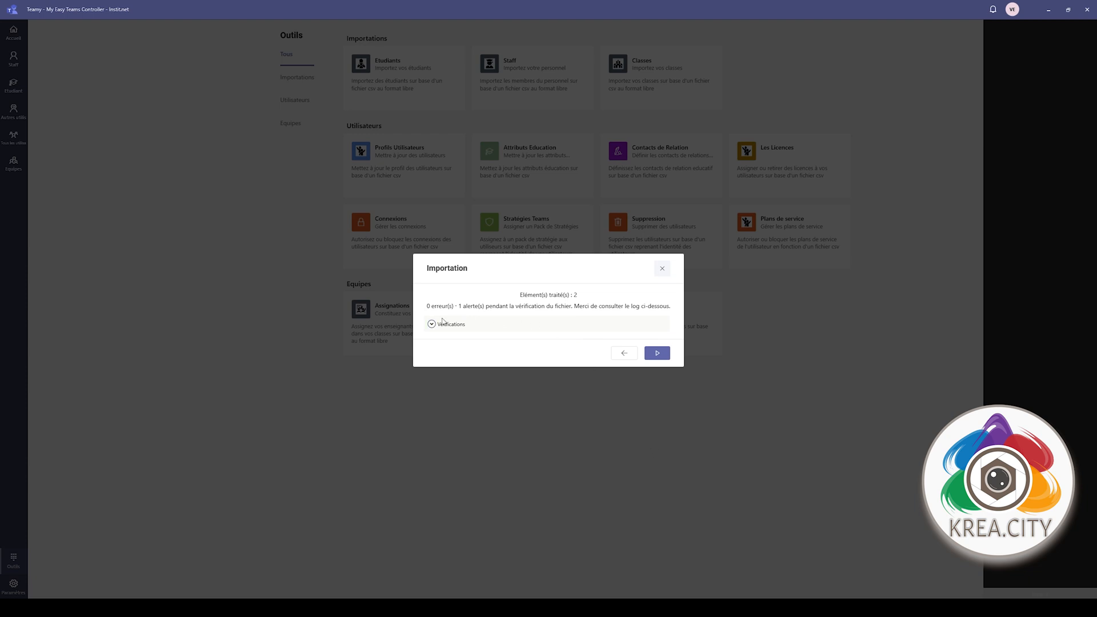
# - Review the verification warning, run the staff import, and close the finished Importation dialog
pyautogui.click(443, 323)
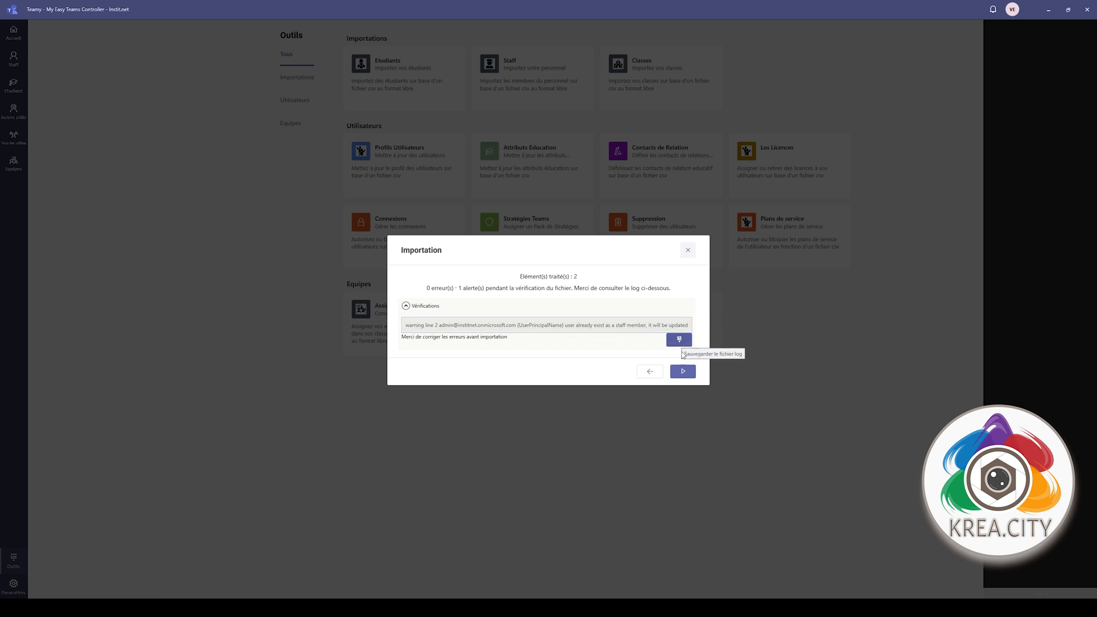
pyautogui.click(682, 373)
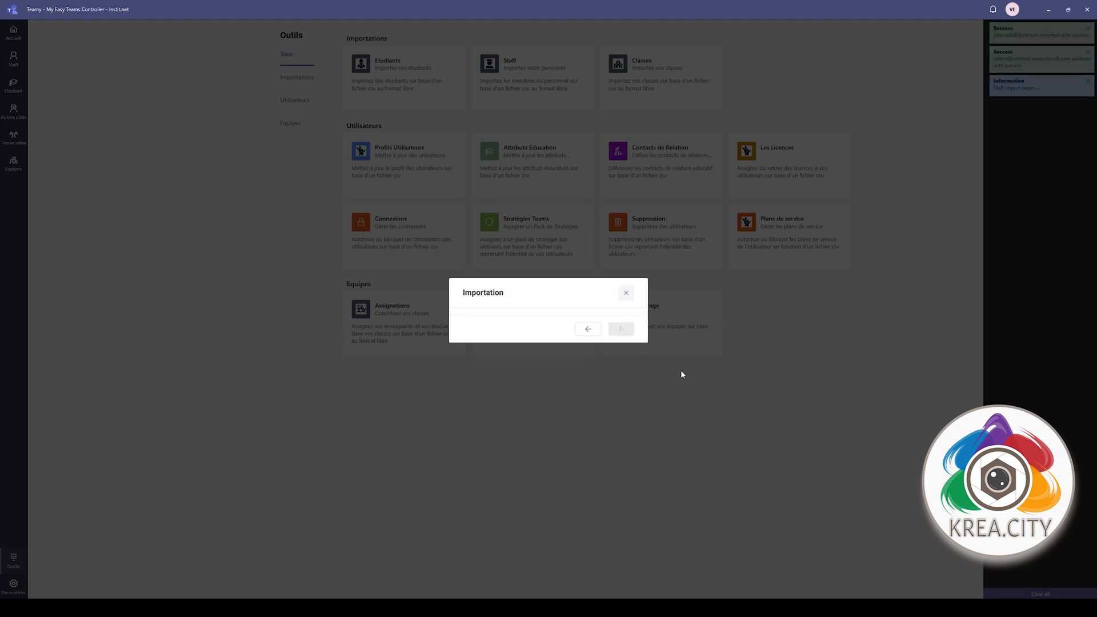
pyautogui.click(646, 391)
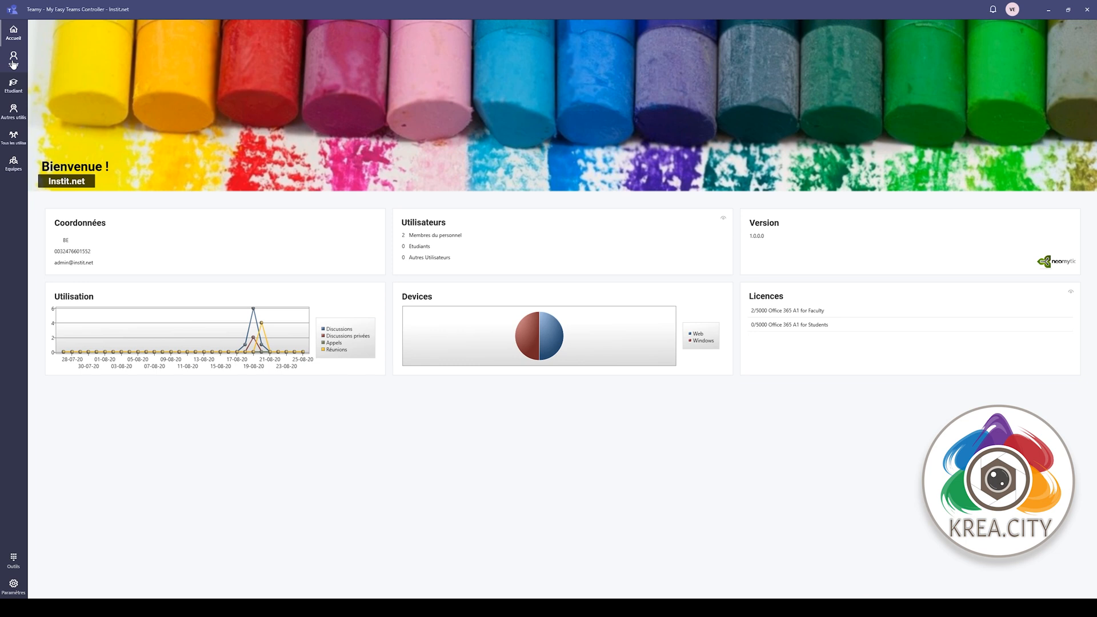
# - Open the first staff member's details and browse its Éducation, Stratégies, Equipes, Distribution and Licences tabs
pyautogui.click(13, 60)
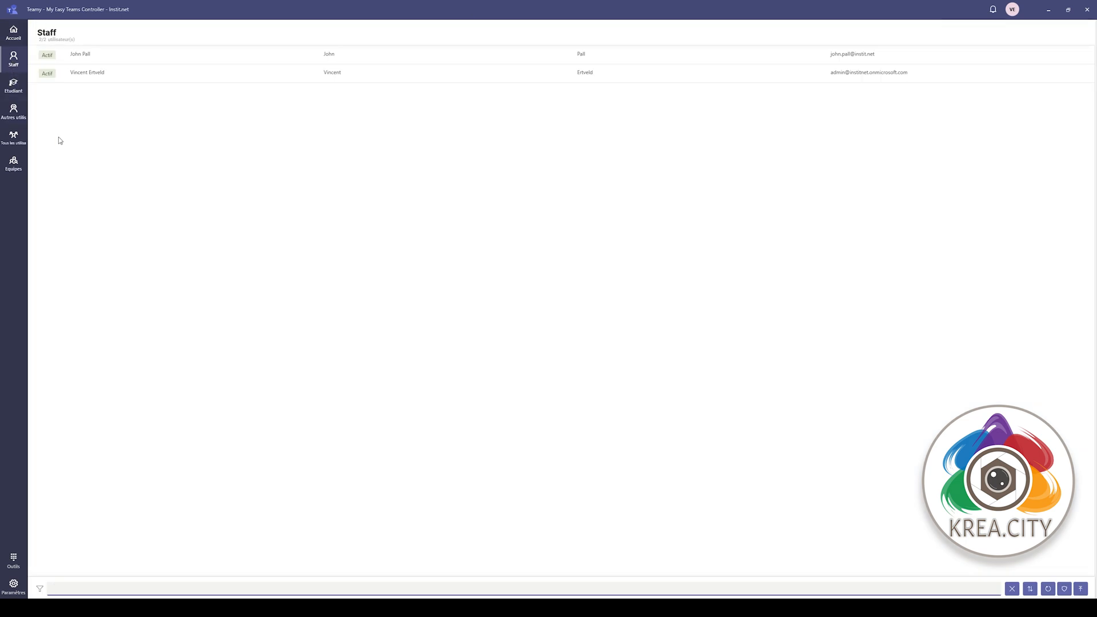
pyautogui.click(135, 61)
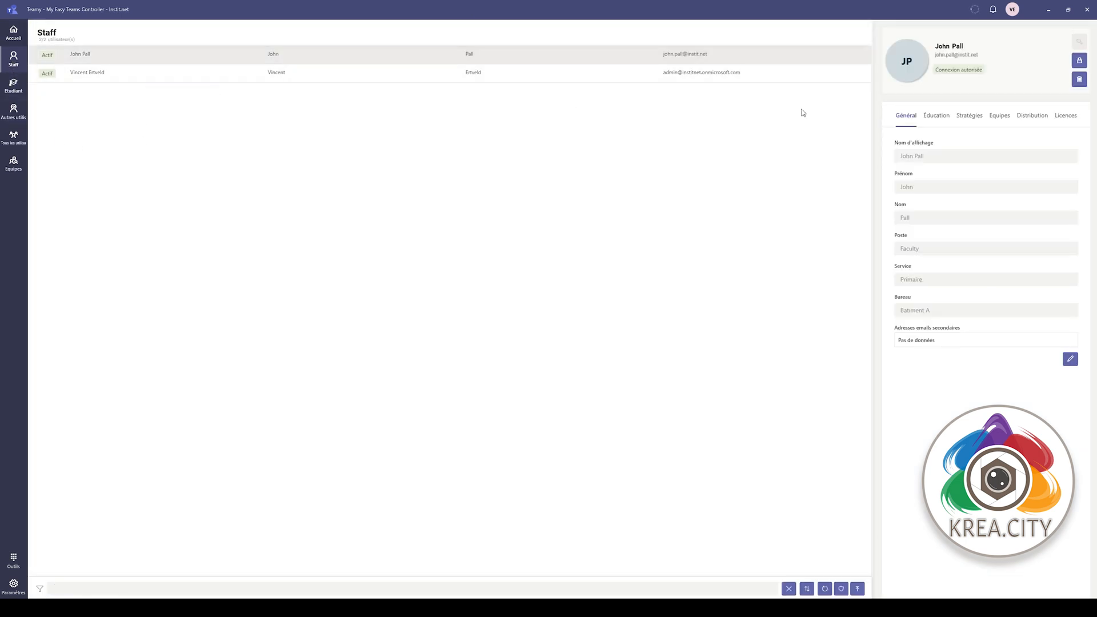
pyautogui.click(932, 119)
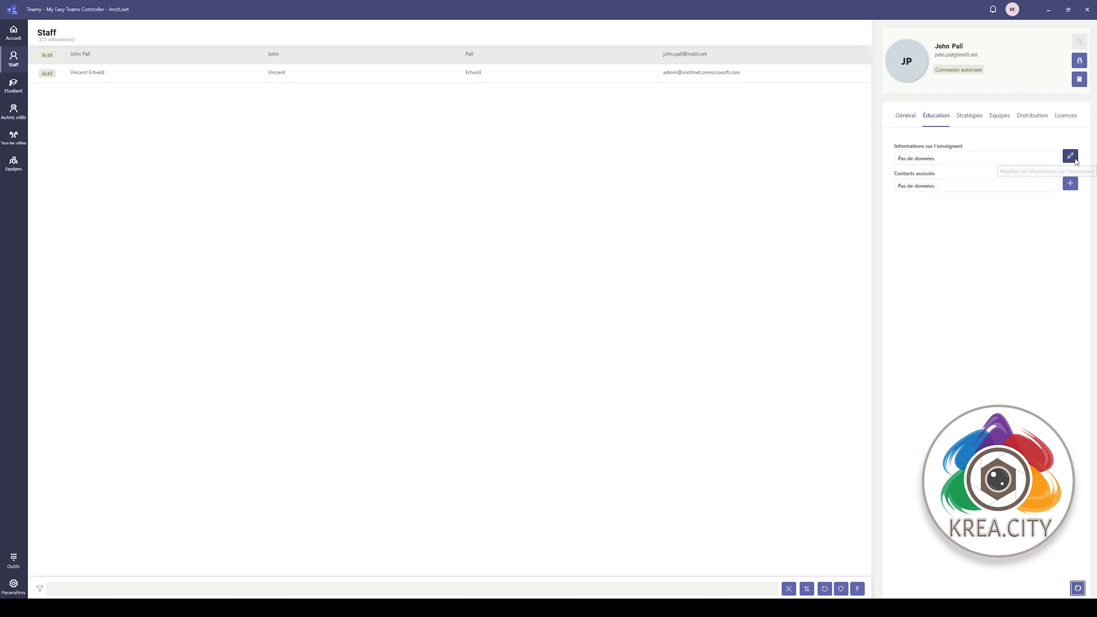
pyautogui.click(1071, 156)
pyautogui.click(622, 276)
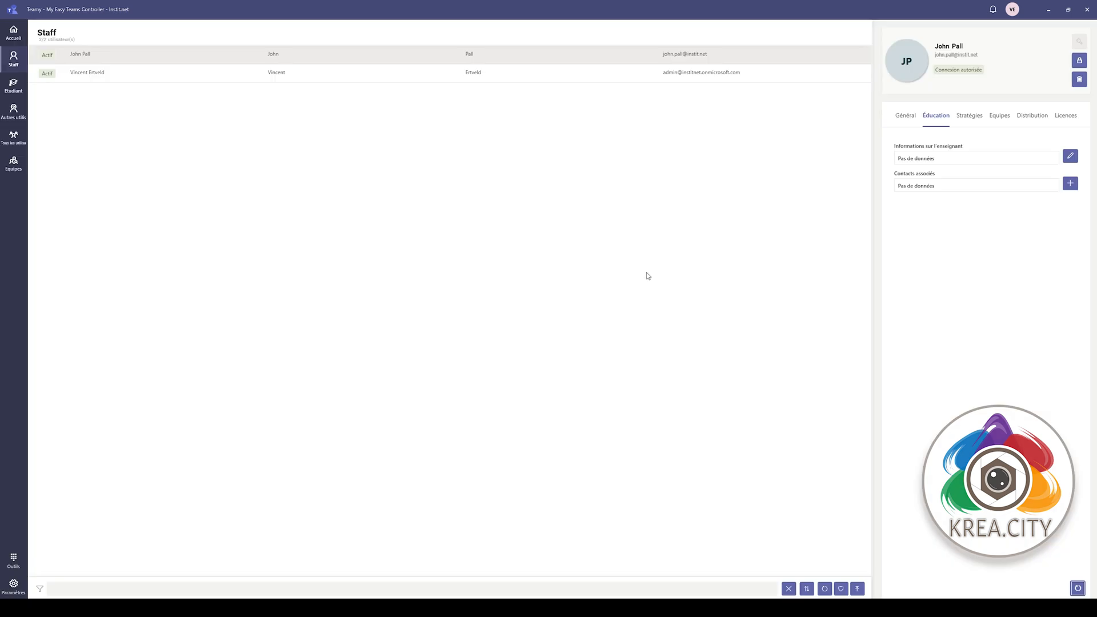
pyautogui.click(970, 120)
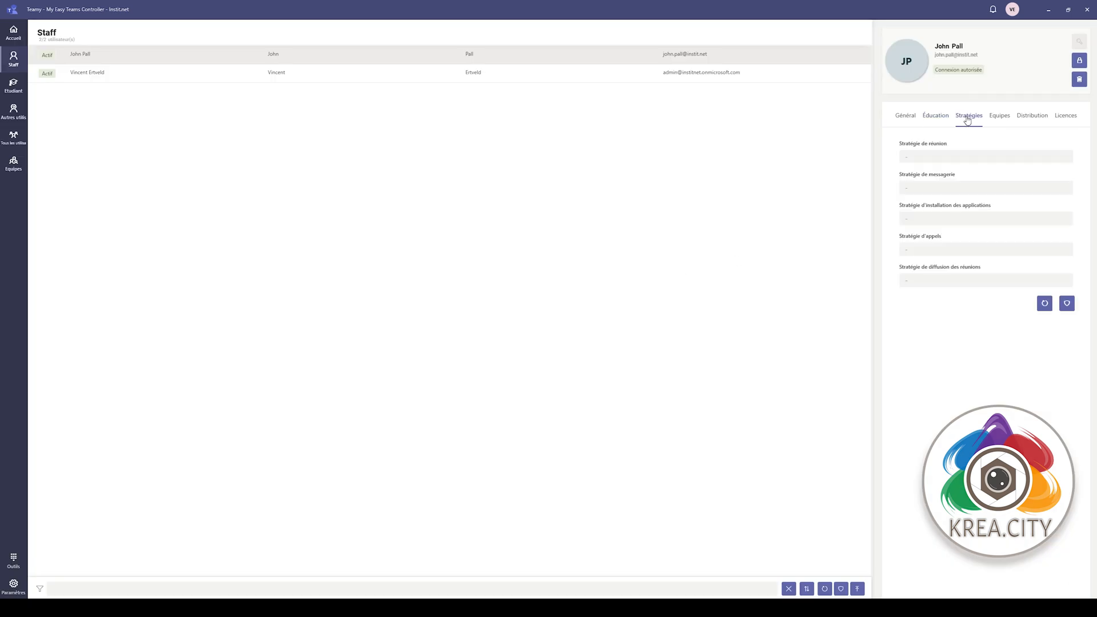
pyautogui.click(1001, 121)
pyautogui.click(1034, 117)
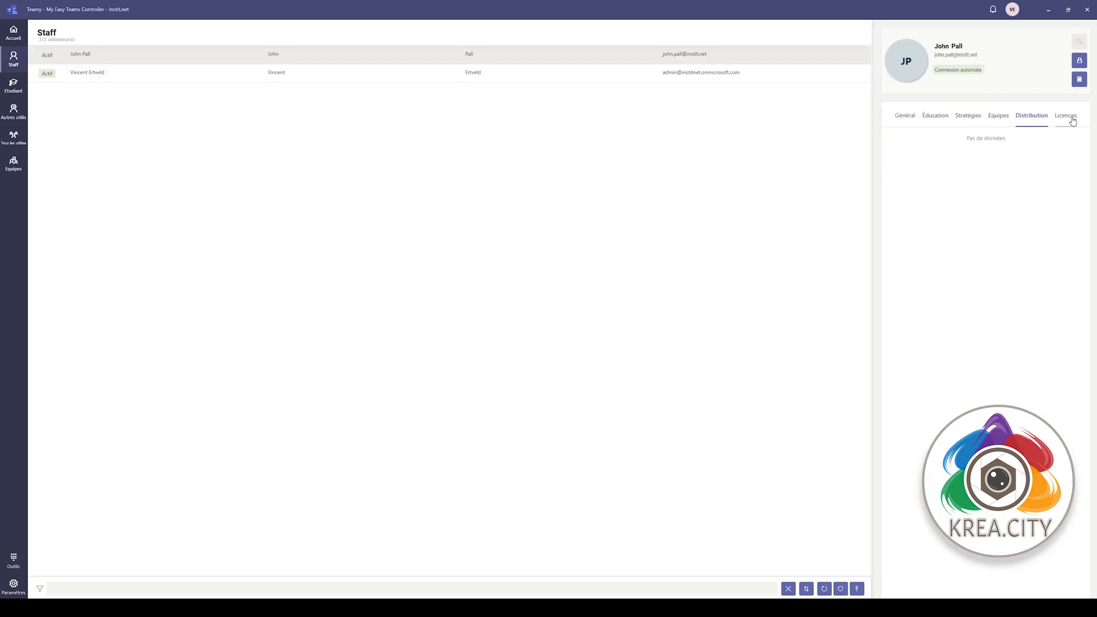
pyautogui.click(1074, 118)
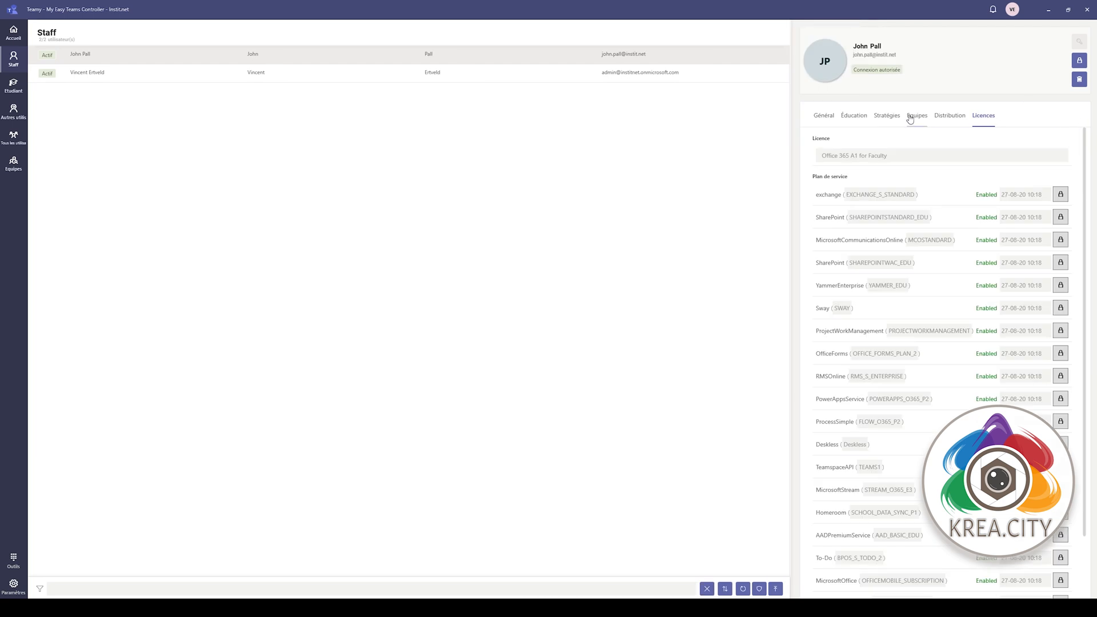
# - Revisit the staff tabs, preview the contact and teacher forms unsaved, then show the Etudiant list
pyautogui.click(956, 121)
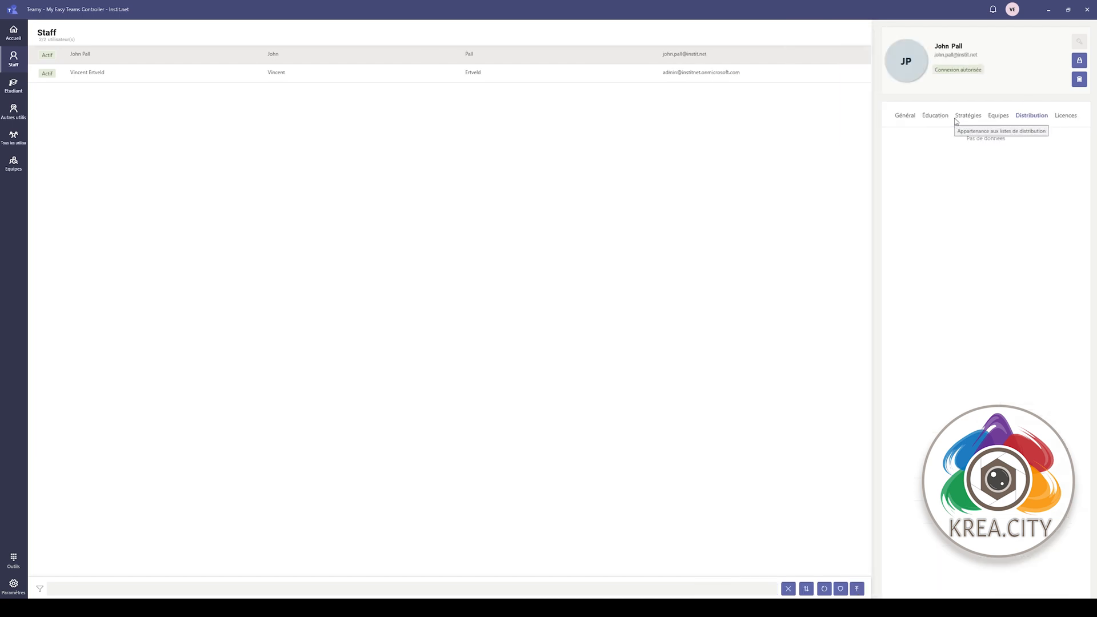
pyautogui.click(991, 120)
pyautogui.click(977, 119)
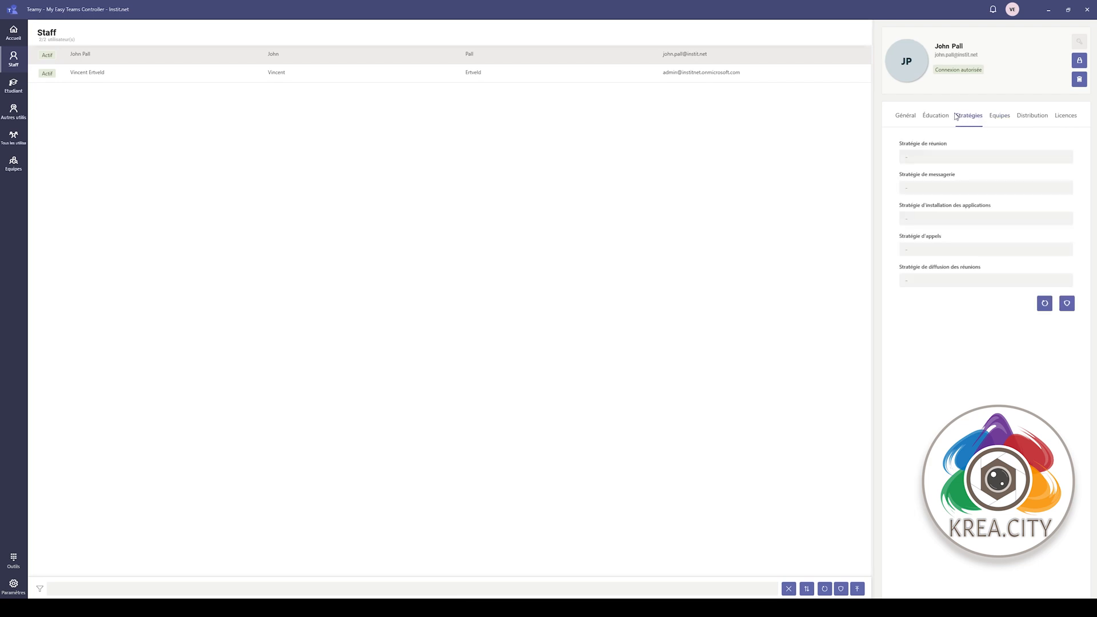
pyautogui.click(936, 119)
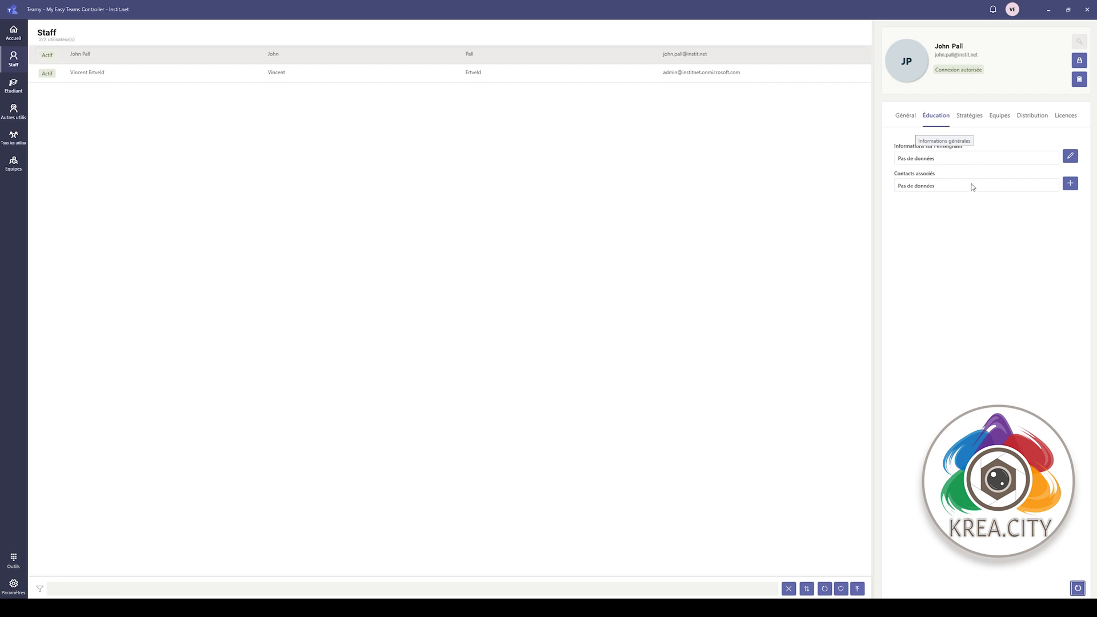
pyautogui.click(1071, 183)
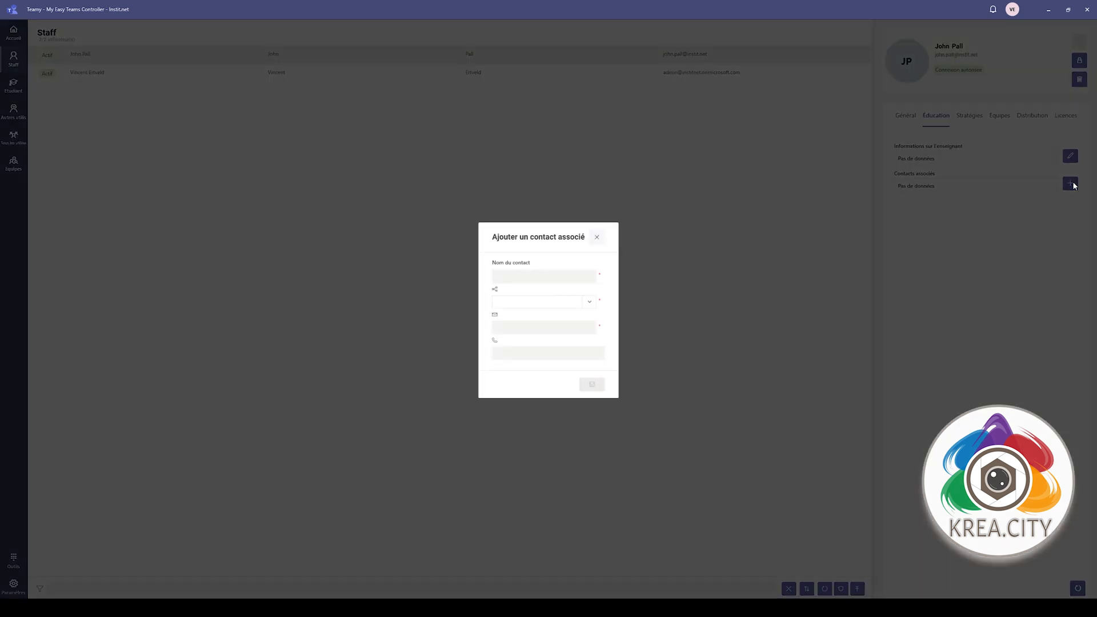
pyautogui.click(598, 238)
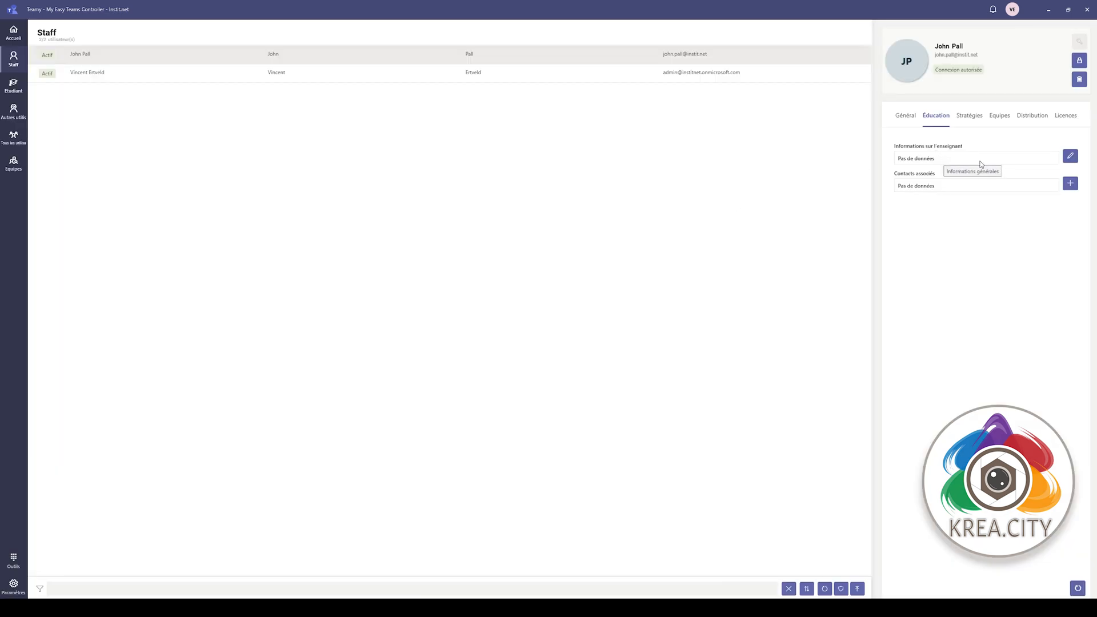
pyautogui.click(1067, 161)
pyautogui.click(623, 275)
pyautogui.click(6, 90)
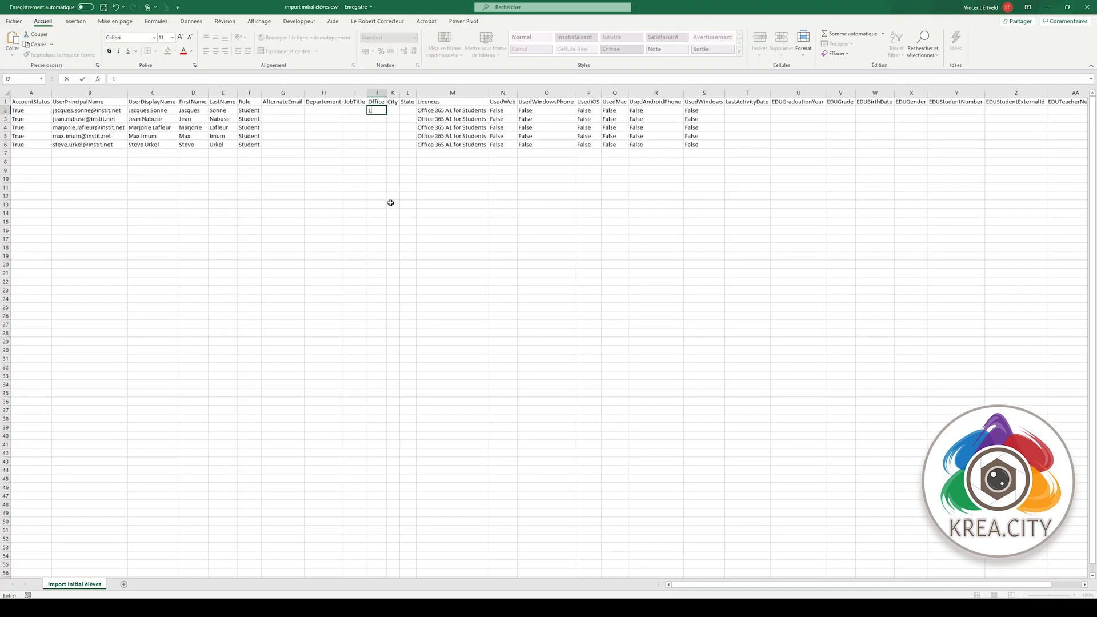
# - Enter classes 1A, 1A, 1A, 2C and 3A in cells J2–J6
pyautogui.write('1a')
pyautogui.press('BackSpace')
pyautogui.press('Return')
pyautogui.write('1A')
pyautogui.press('Return')
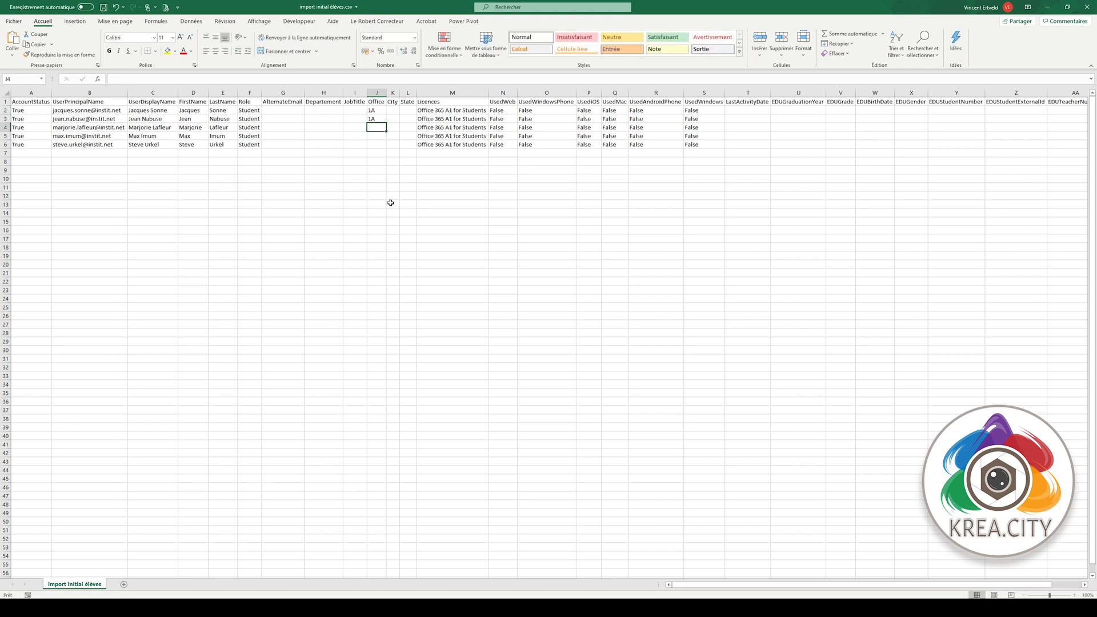
pyautogui.write('A')
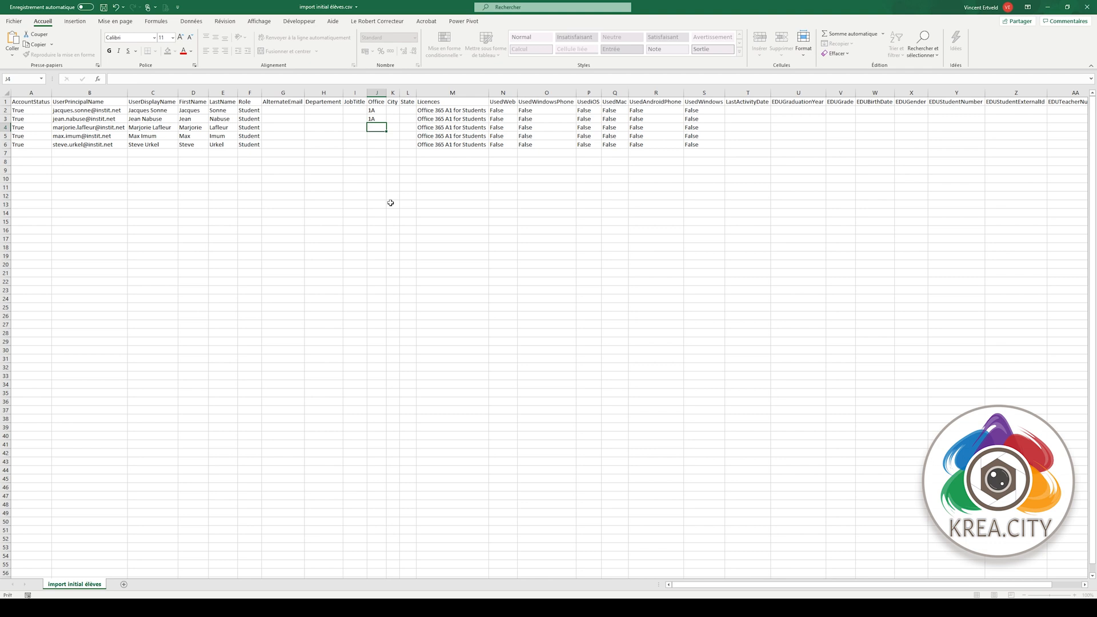
pyautogui.press('Return')
pyautogui.press('Up')
pyautogui.press('F2')
pyautogui.press('Home')
pyautogui.write('1')
pyautogui.press('Return')
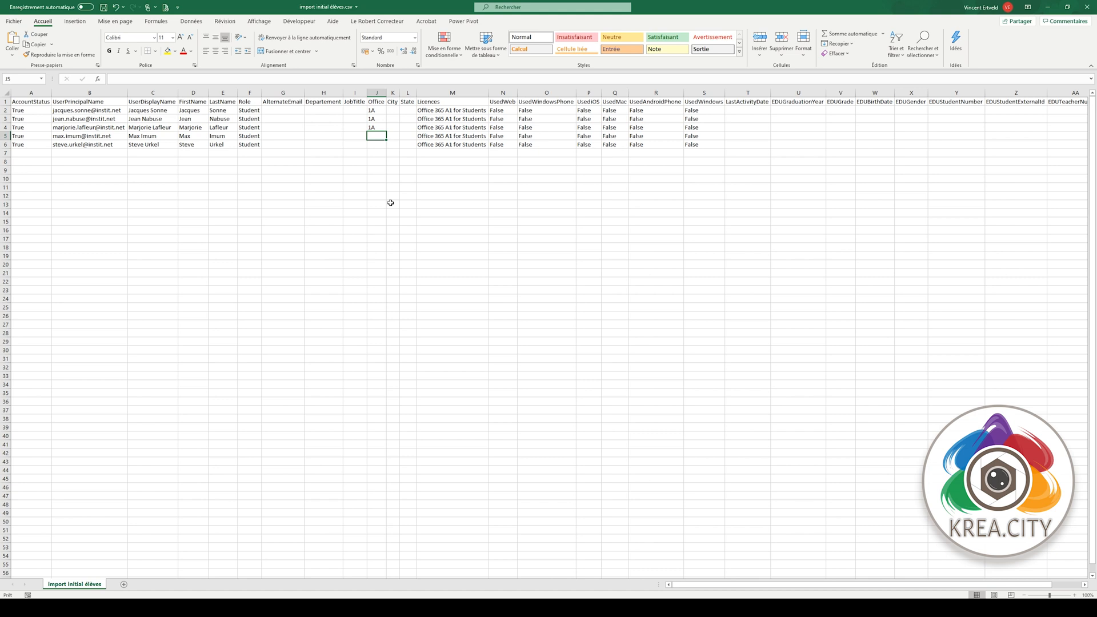
pyautogui.write('2')
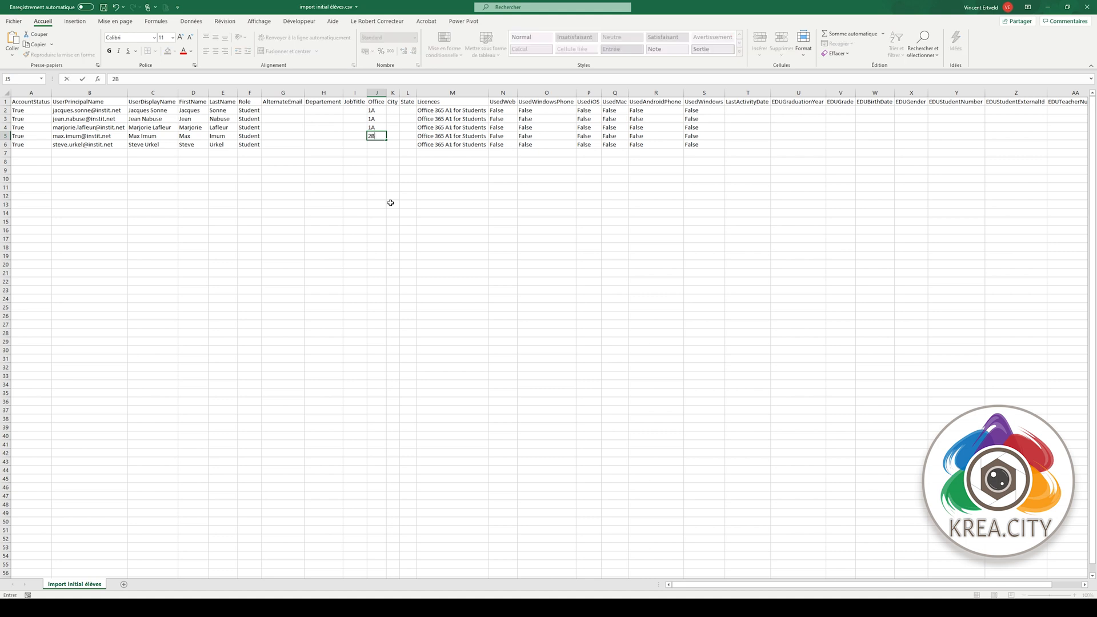
pyautogui.write('C')
pyautogui.press('Return')
pyautogui.write('3A')
pyautogui.press('Return')
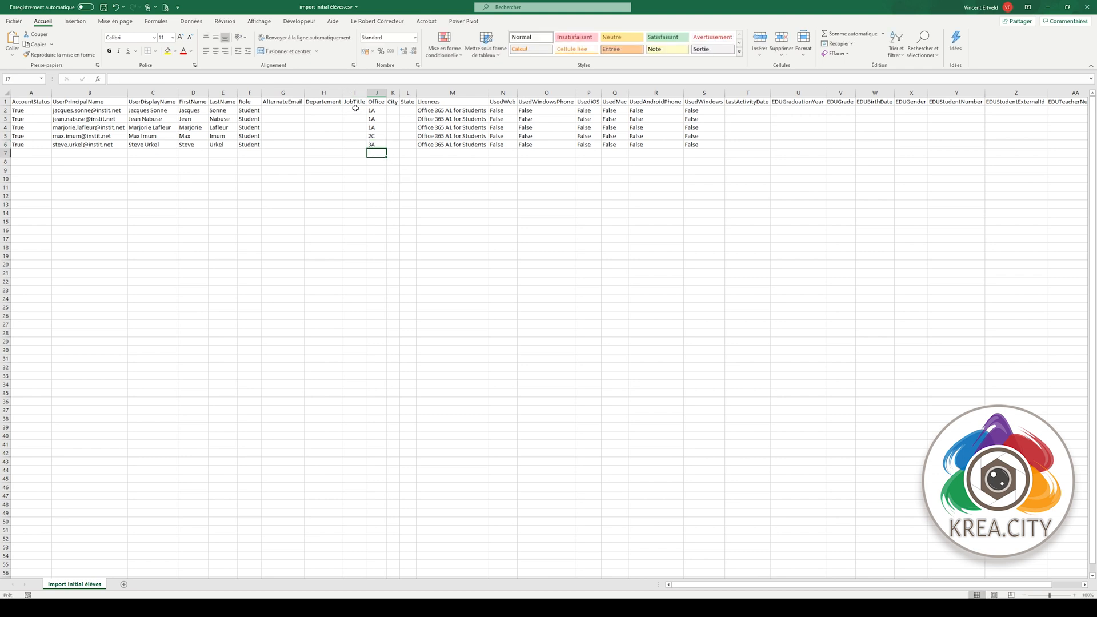
# - Fill the Departement cells H2–H6 with Primaire
pyautogui.click(326, 111)
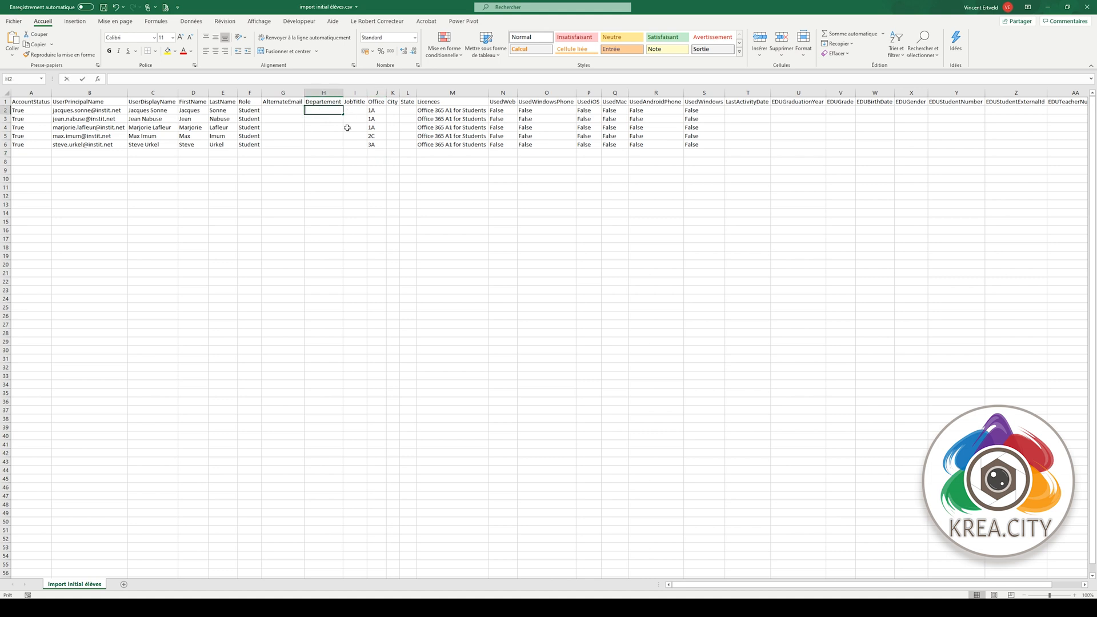
pyautogui.write('Primaire')
pyautogui.press('Return')
pyautogui.write('Prim')
pyautogui.press('Return')
pyautogui.write('P')
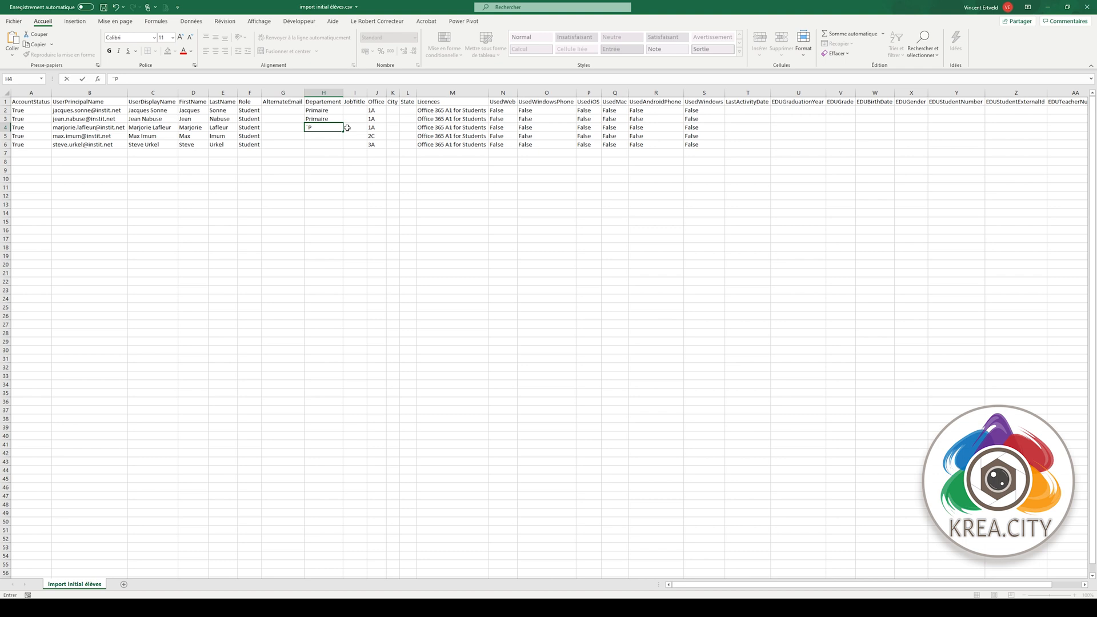
pyautogui.write('P')
pyautogui.press('Return')
pyautogui.write('P')
pyautogui.press('Return')
pyautogui.write('P')
pyautogui.press('Return')
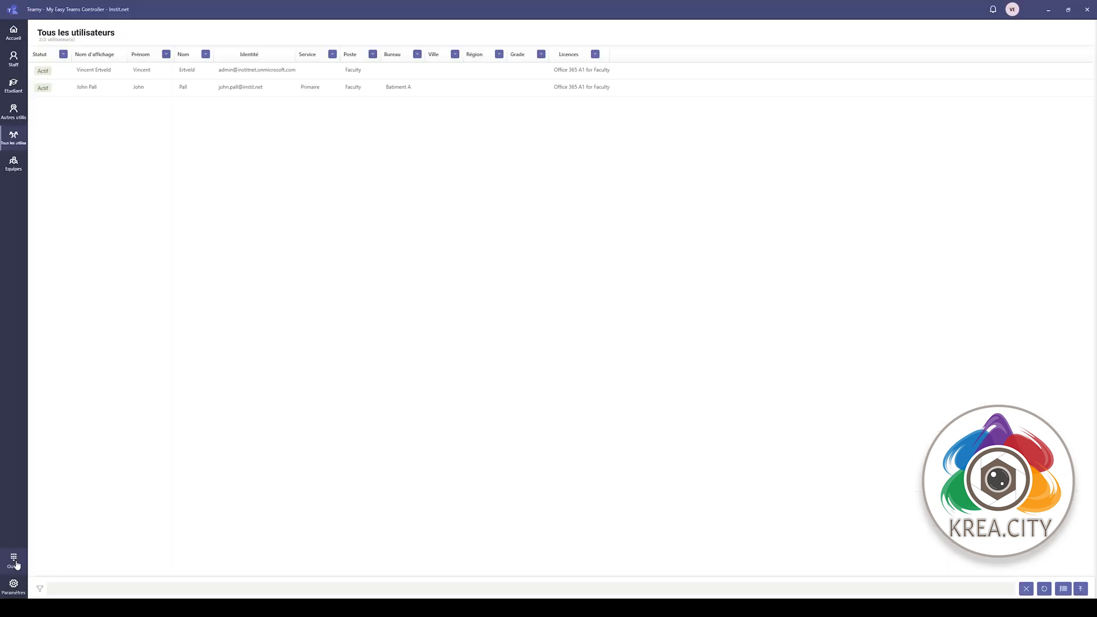
pyautogui.click(16, 565)
# - Start a student import from the file import initial élèves.csv
pyautogui.click(293, 83)
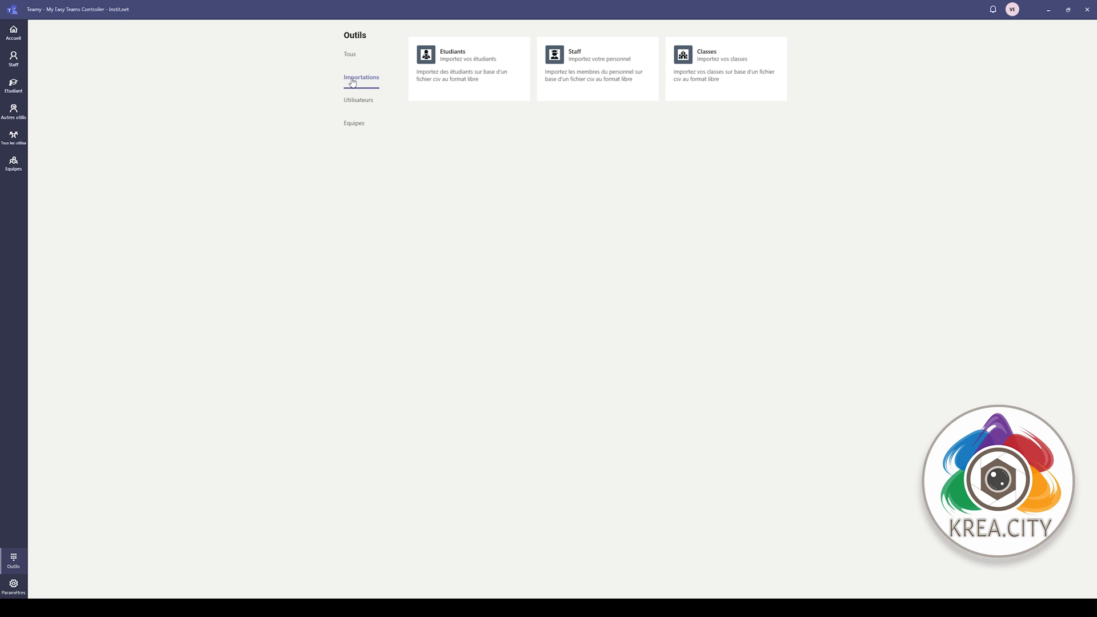
pyautogui.click(487, 85)
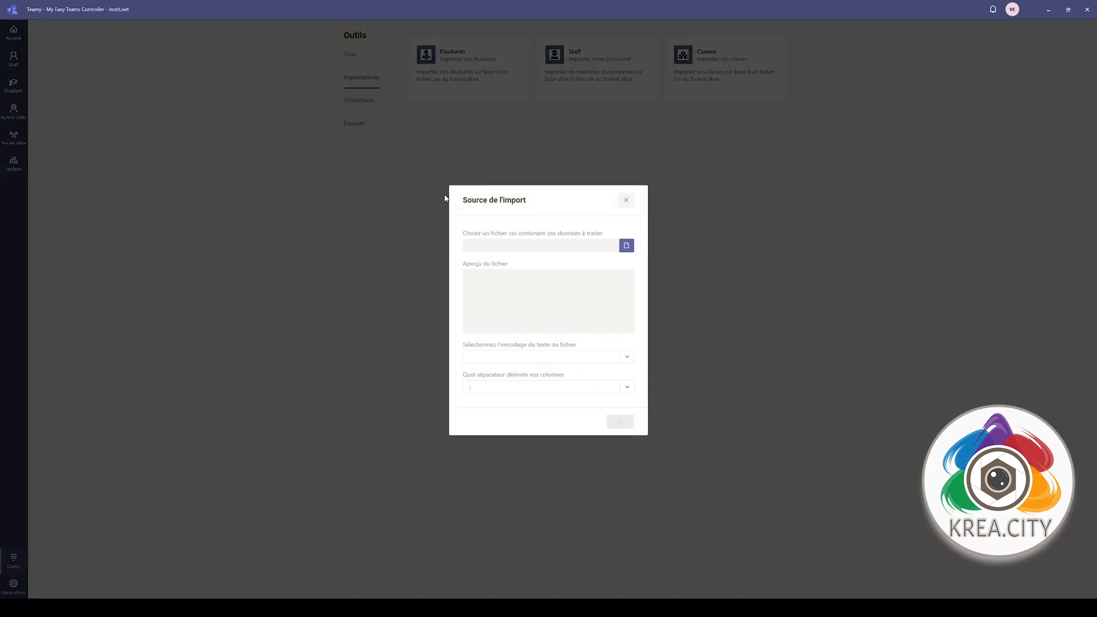
pyautogui.click(626, 245)
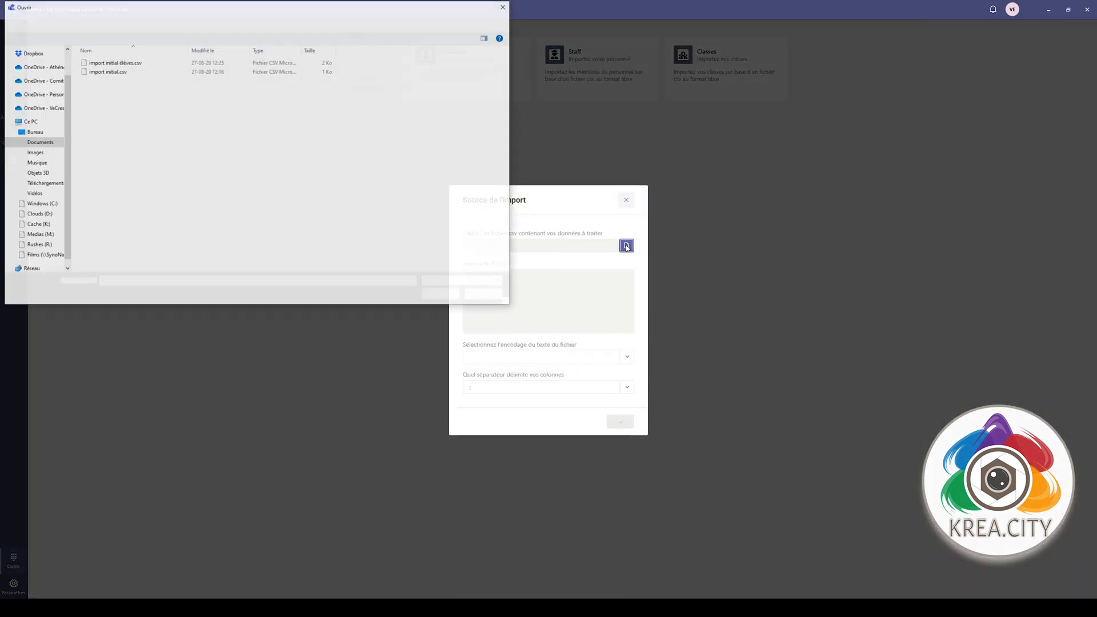
pyautogui.doubleClick(120, 63)
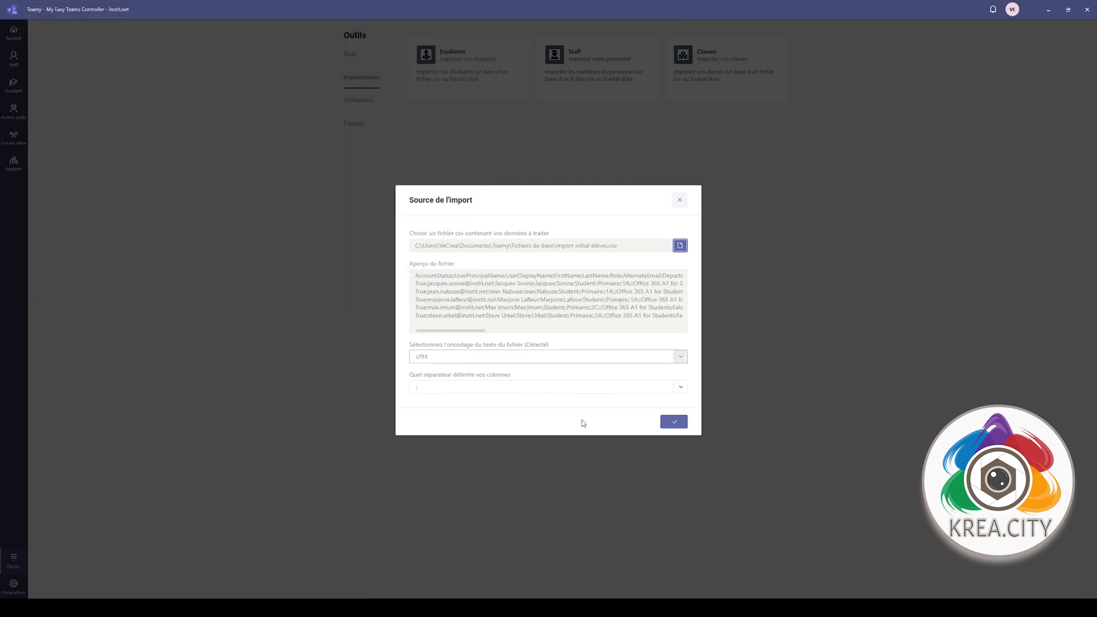
pyautogui.click(675, 422)
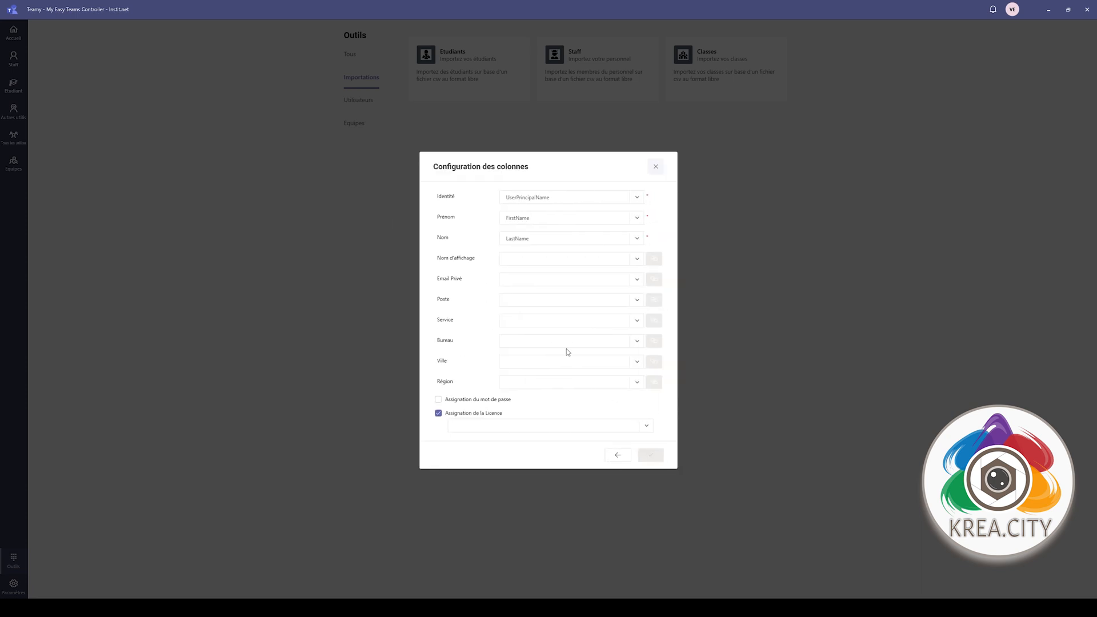
# - Map Nom d'affichage, Poste, Service and Bureau to UserDisplayName, Role, Departement and Office
pyautogui.click(637, 259)
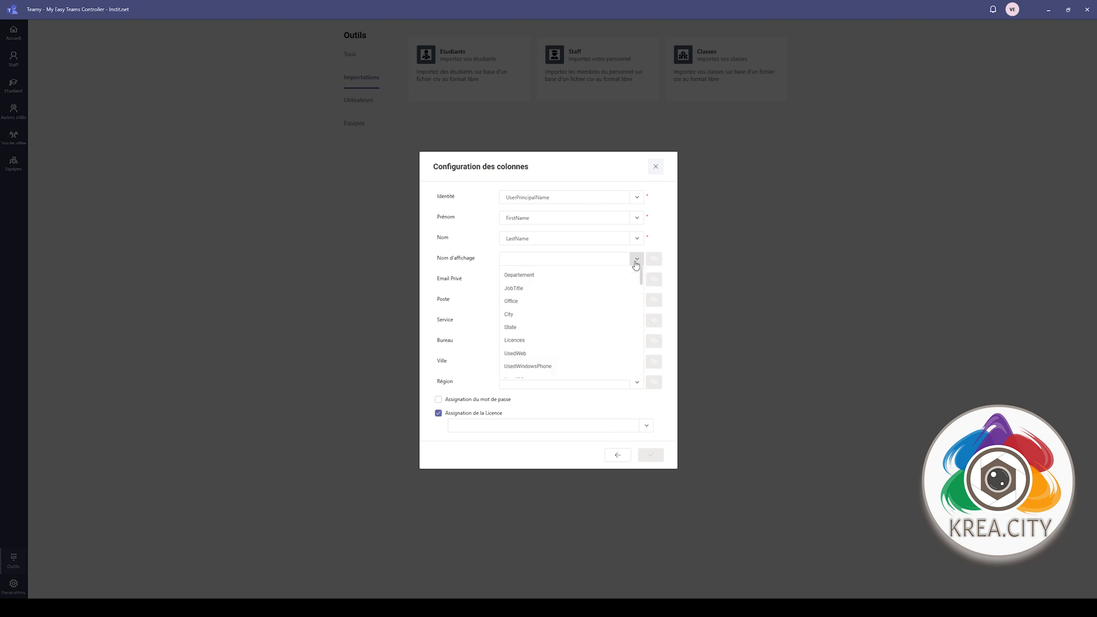
pyautogui.click(592, 302)
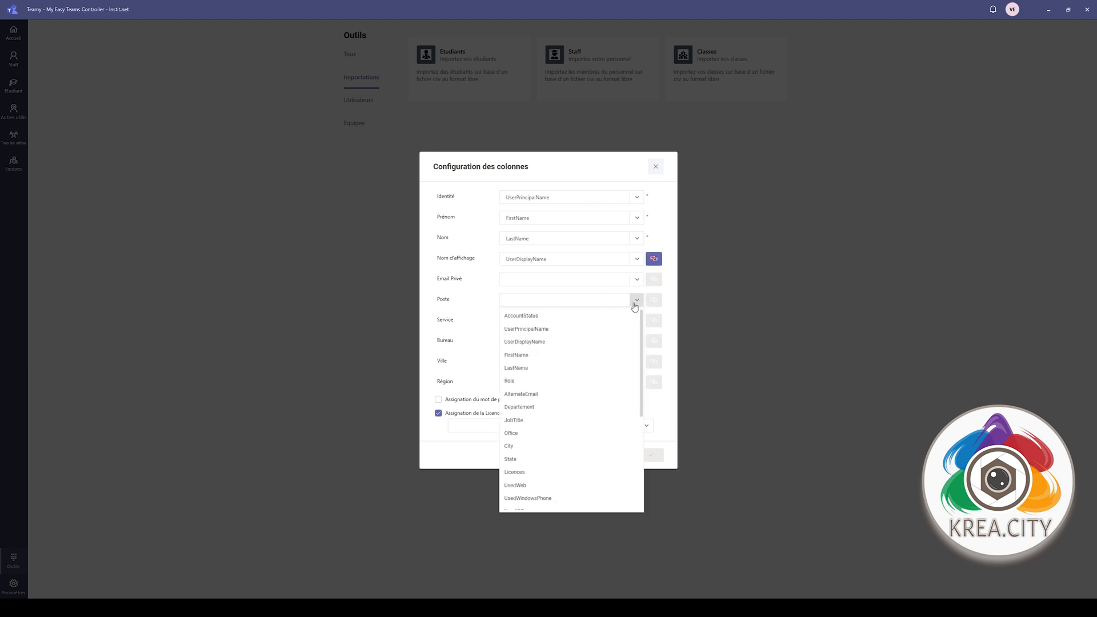
pyautogui.click(636, 299)
pyautogui.click(571, 379)
pyautogui.click(636, 320)
pyautogui.click(571, 412)
pyautogui.click(636, 340)
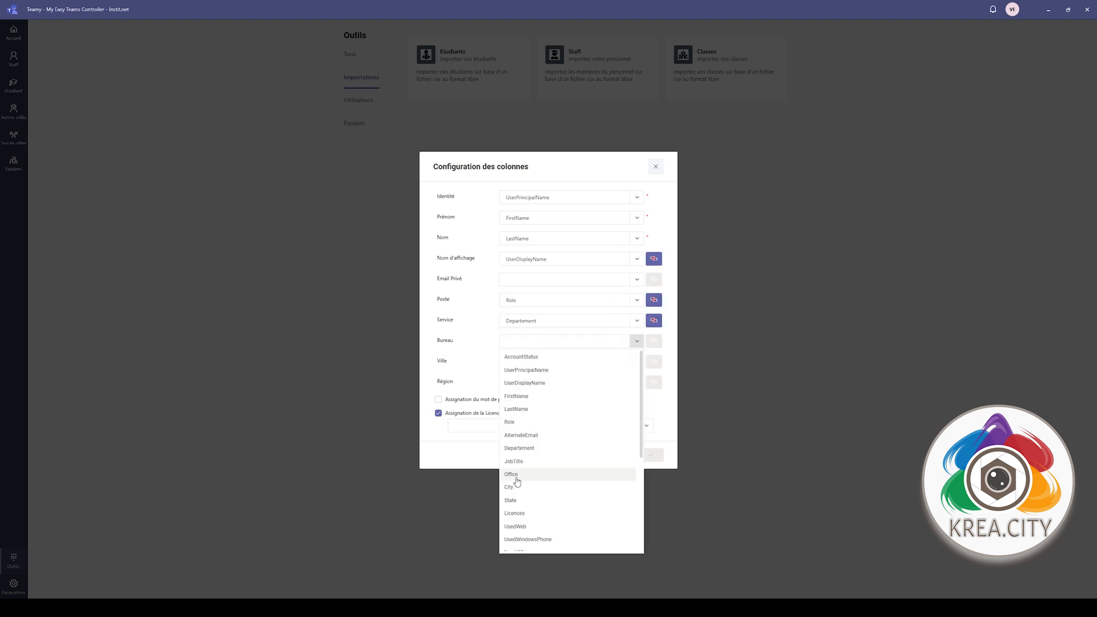
pyautogui.click(572, 445)
pyautogui.click(648, 456)
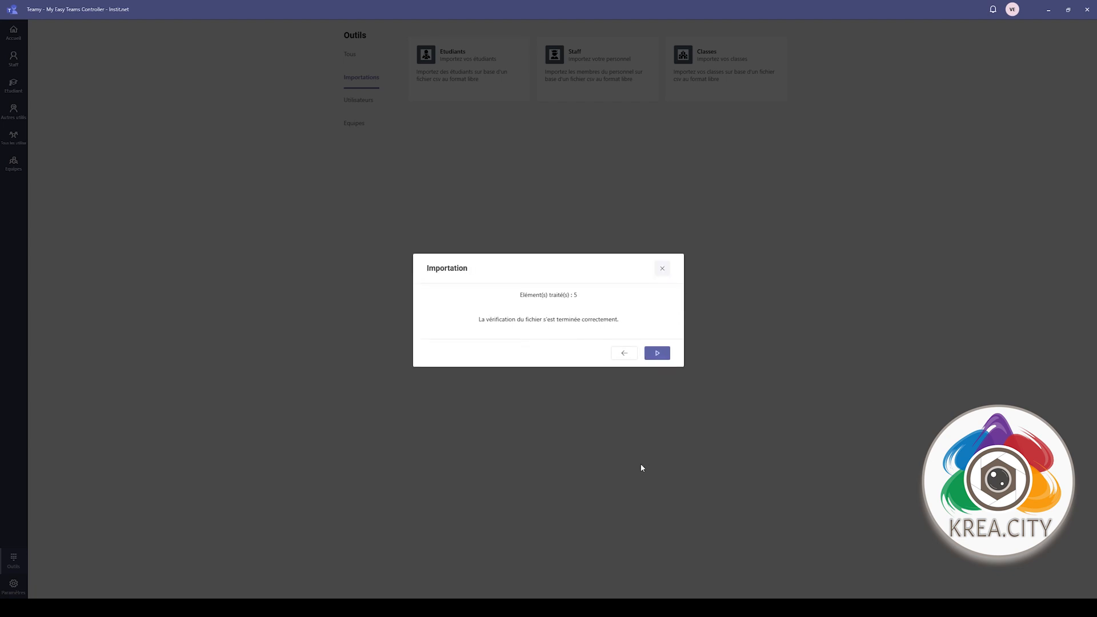
# - Import the five students and show the Etudiant list
pyautogui.click(656, 355)
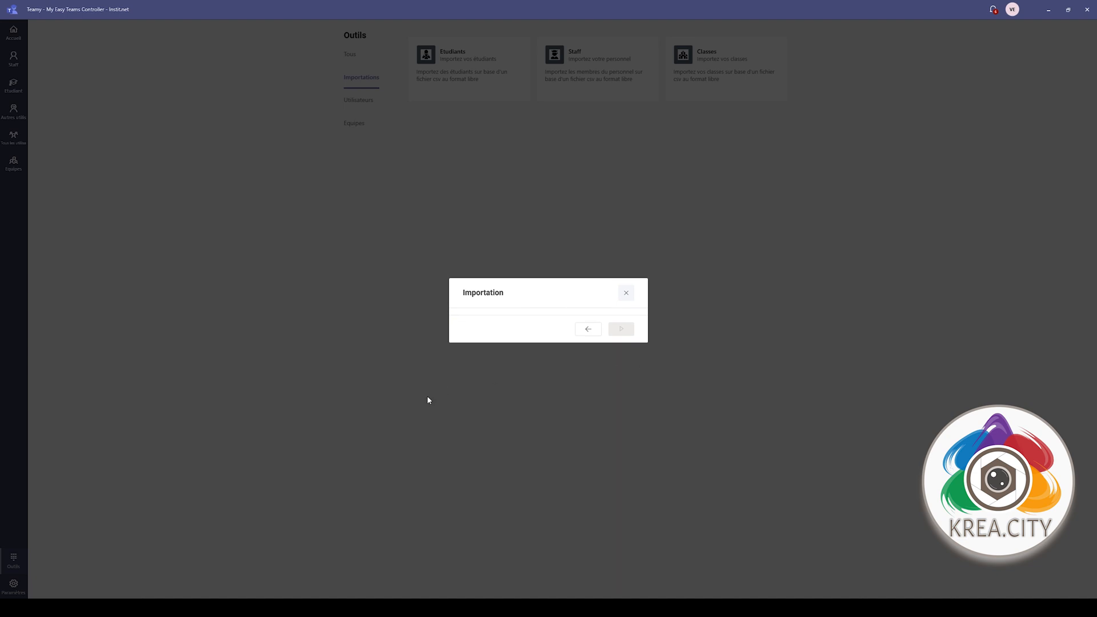
pyautogui.click(526, 374)
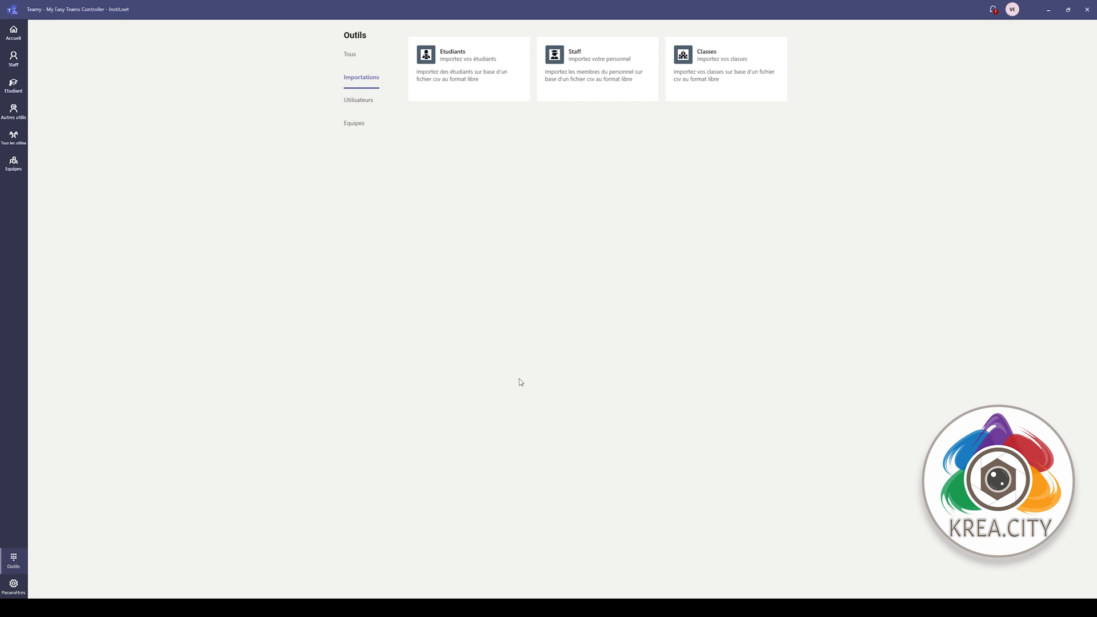
pyautogui.click(14, 87)
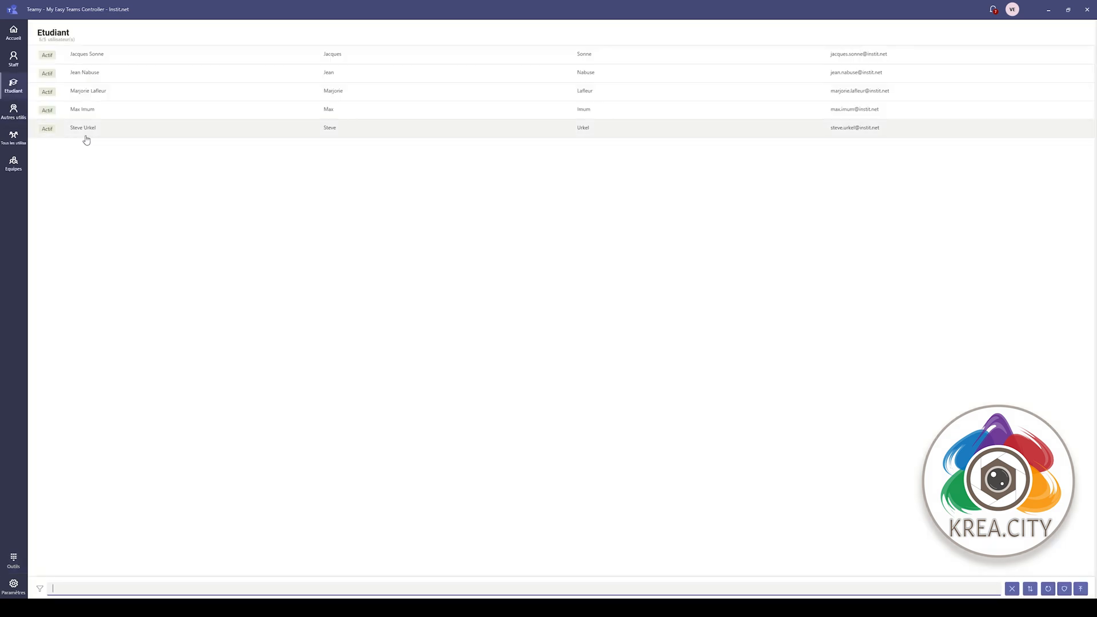
# - Open the first student's details and browse its Education, Stratégies, Equipes, Distribution and Licences tabs
pyautogui.click(284, 59)
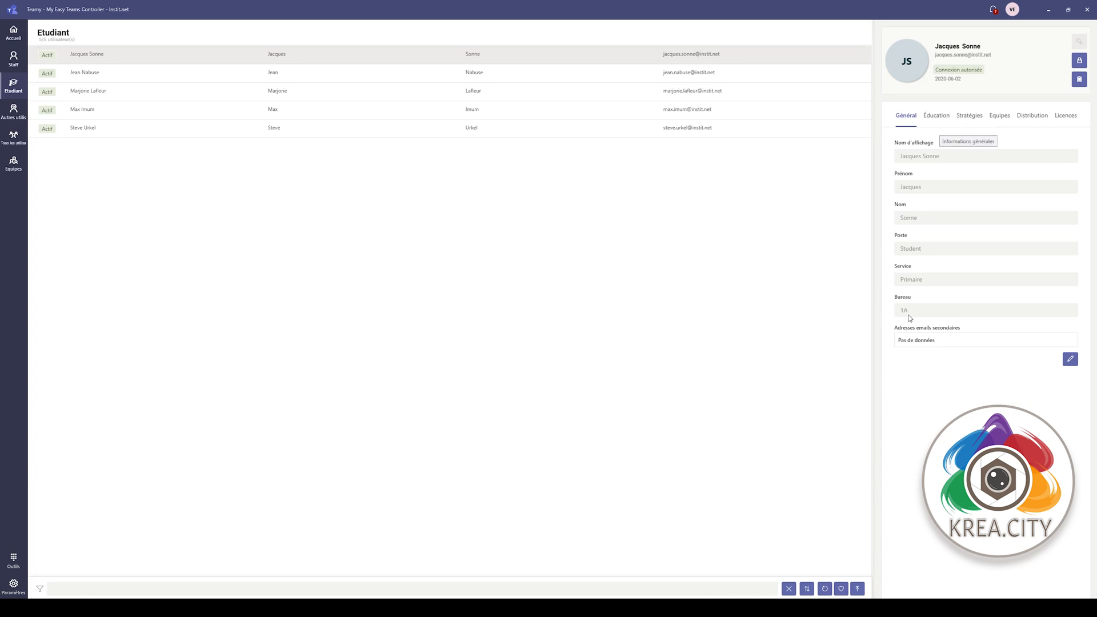
pyautogui.click(931, 120)
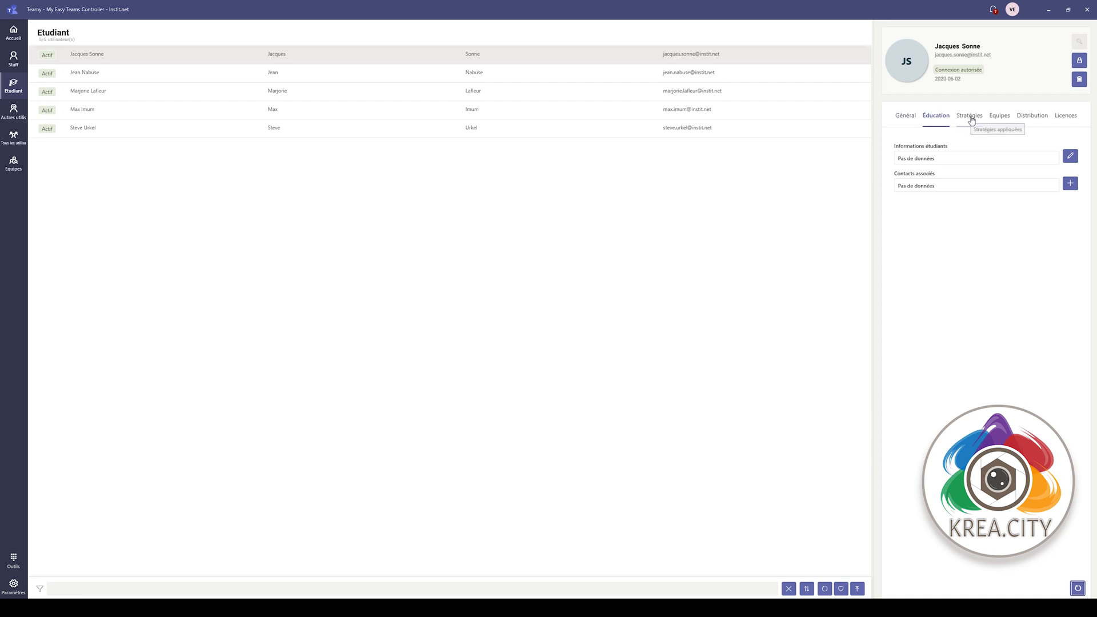
pyautogui.click(971, 118)
pyautogui.click(1000, 117)
pyautogui.click(1032, 118)
pyautogui.click(1066, 118)
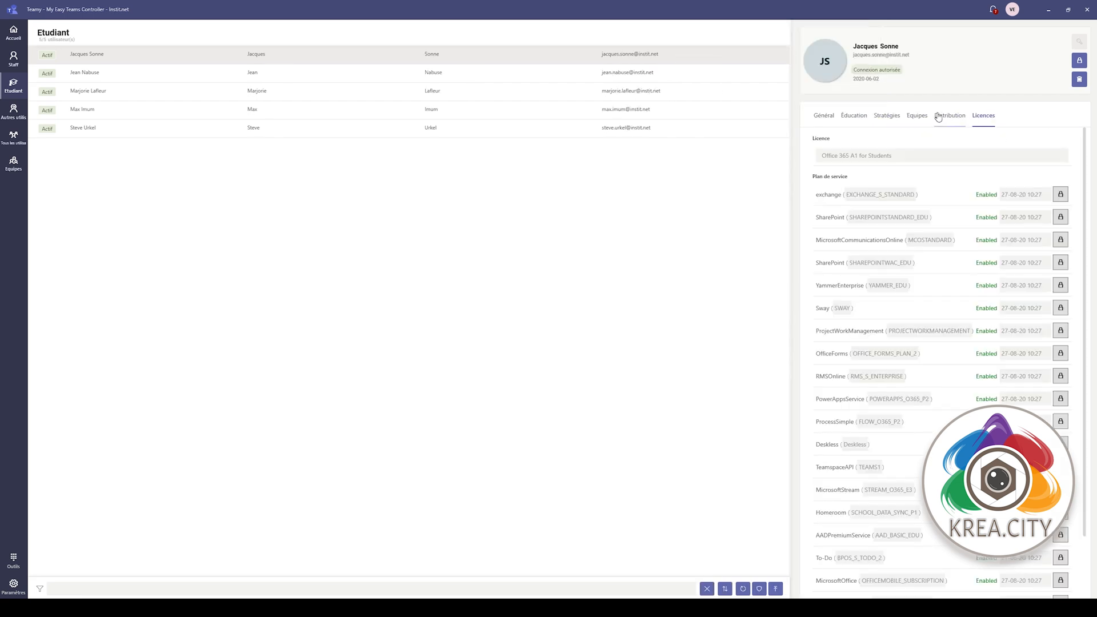
pyautogui.click(823, 116)
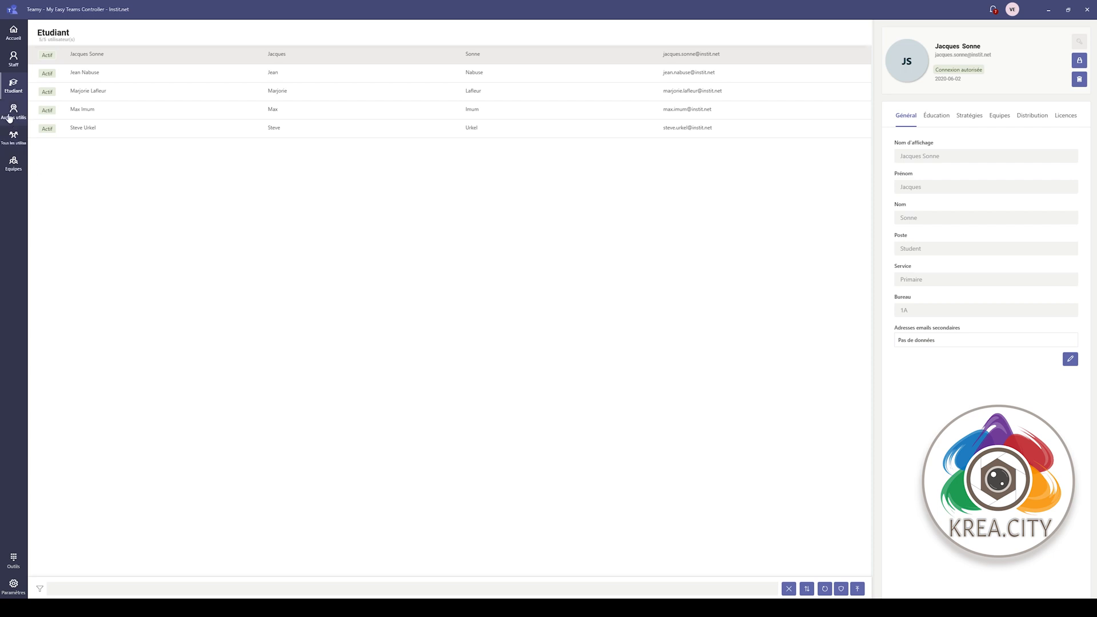
pyautogui.click(14, 110)
pyautogui.click(14, 84)
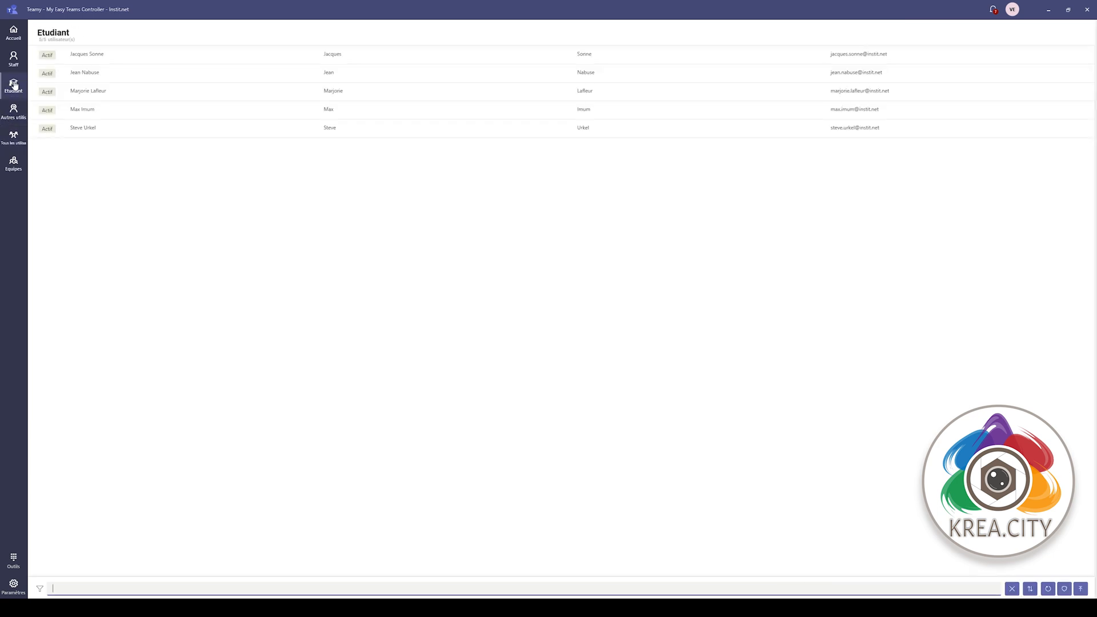
# - Change the staff member's office from Batiment A to 1A and save the profile
pyautogui.click(12, 138)
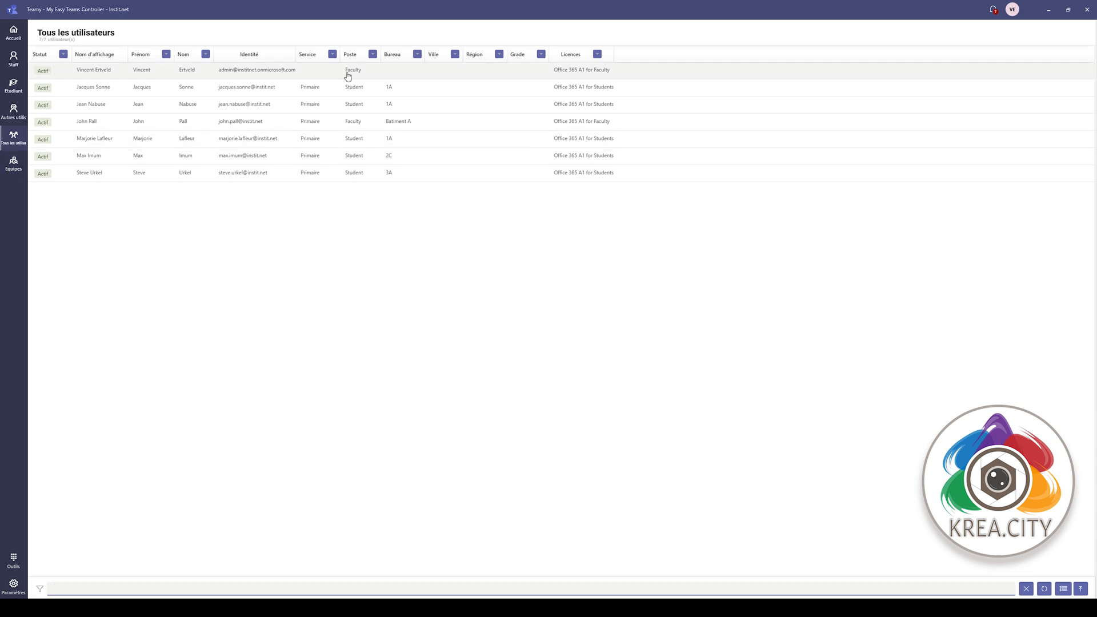
pyautogui.click(397, 126)
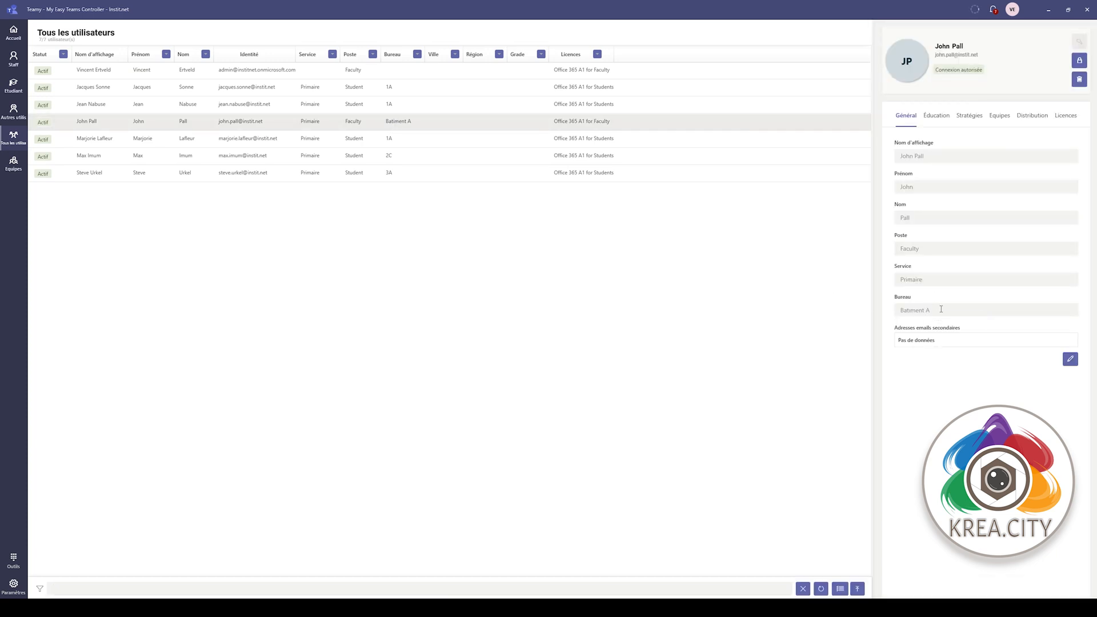
pyautogui.click(1071, 359)
pyautogui.moveTo(600, 315); pyautogui.dragTo(477, 316)
pyautogui.write('1A')
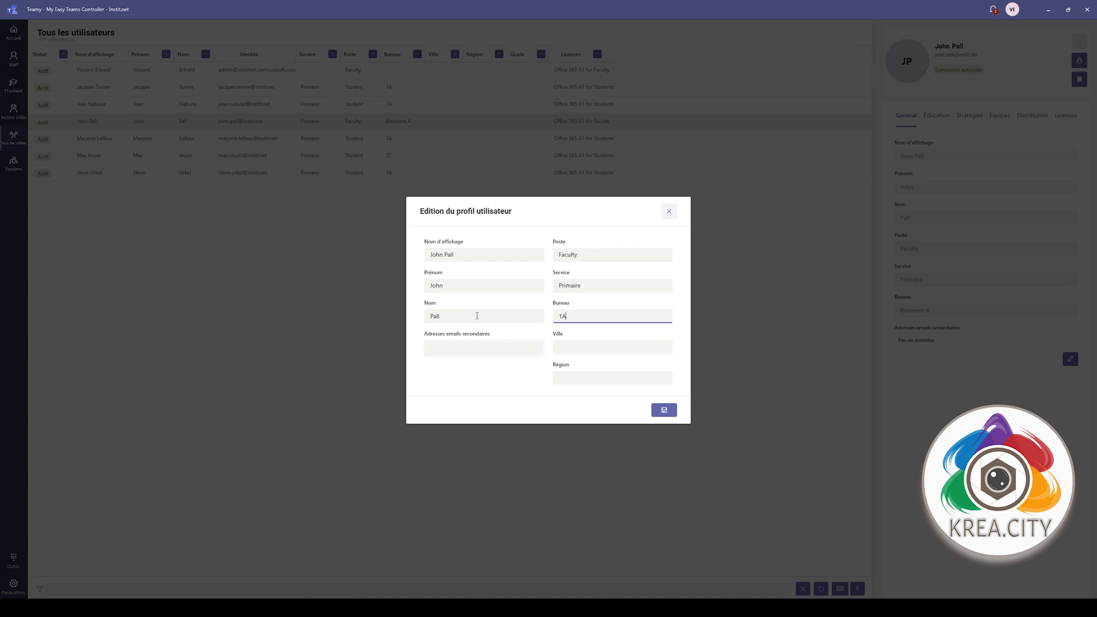
pyautogui.click(657, 410)
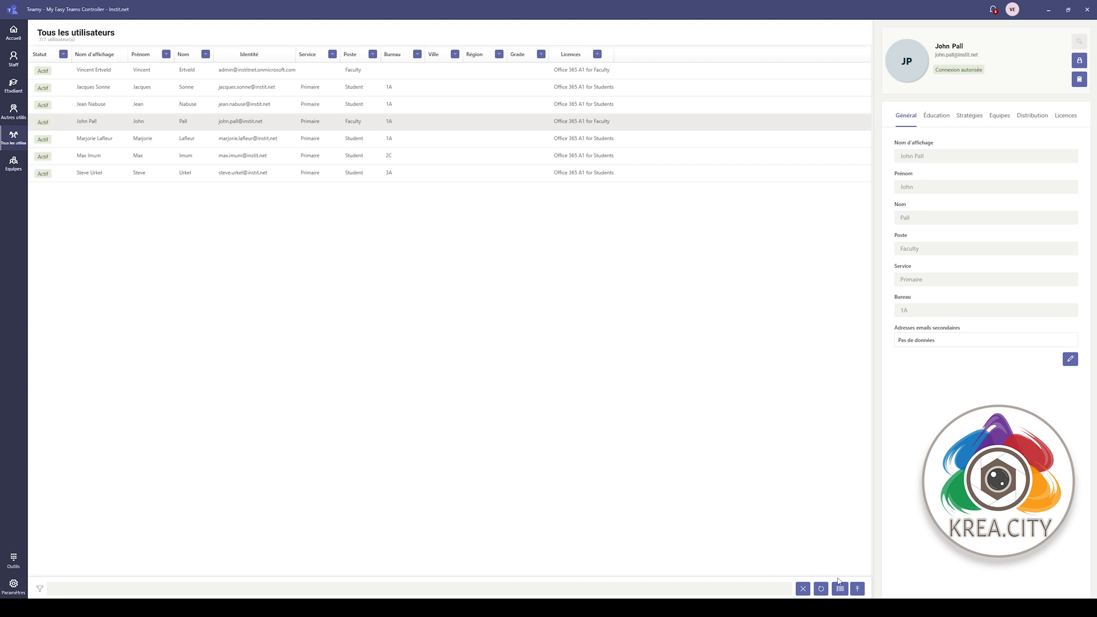
# - Filter the user list by office 1A, clear the filter, then sort by Bureau
pyautogui.click(731, 586)
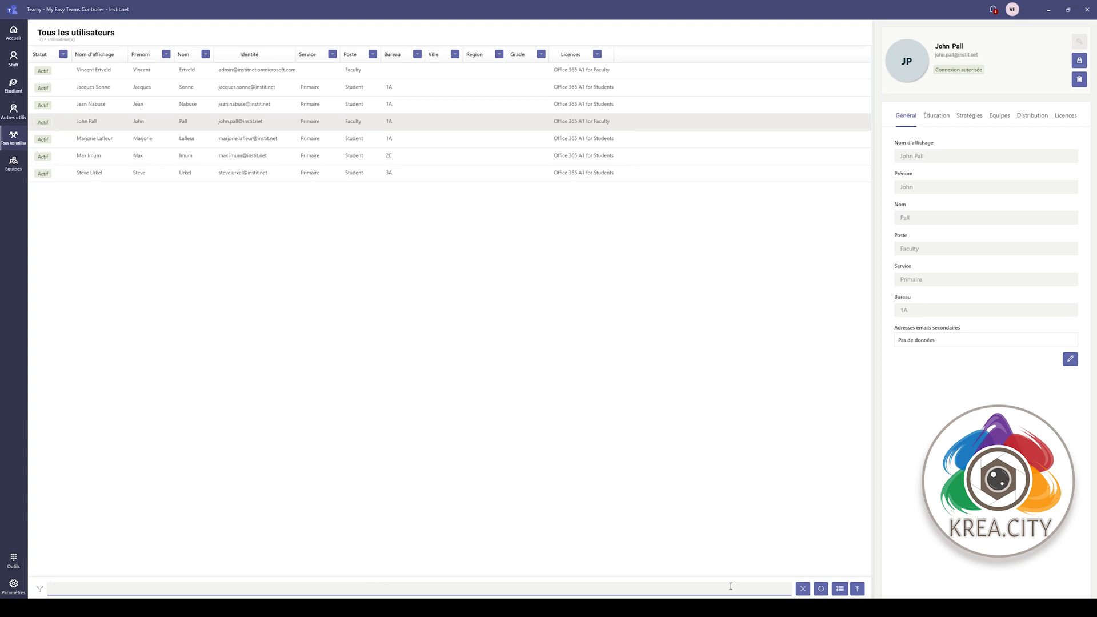
pyautogui.write('1A')
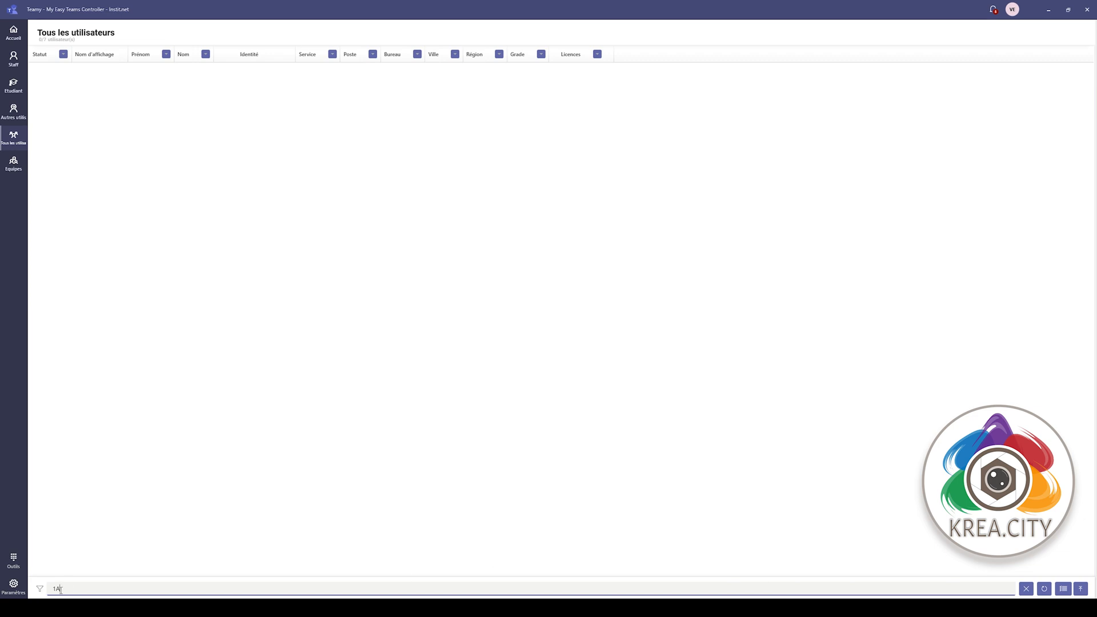
pyautogui.click(1027, 589)
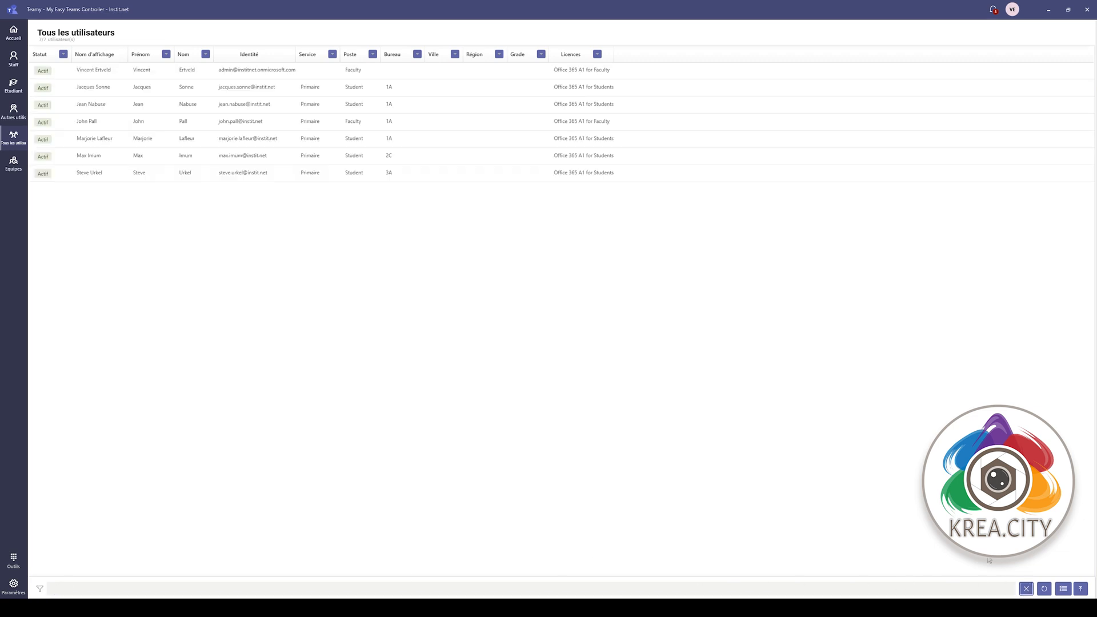
pyautogui.click(418, 54)
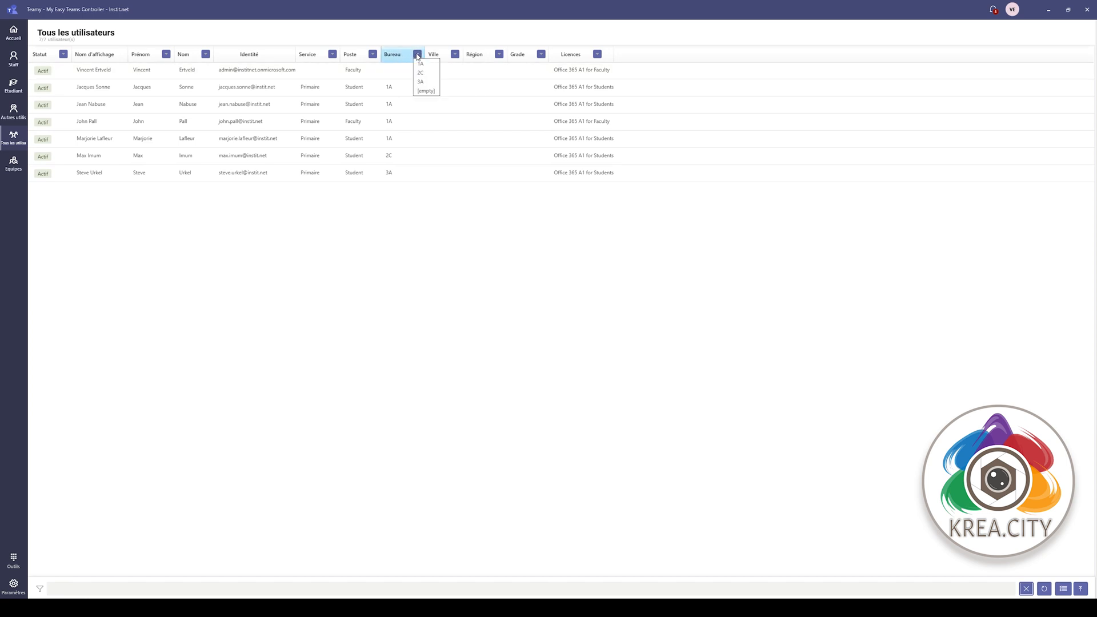
pyautogui.click(420, 65)
pyautogui.click(418, 55)
pyautogui.click(421, 63)
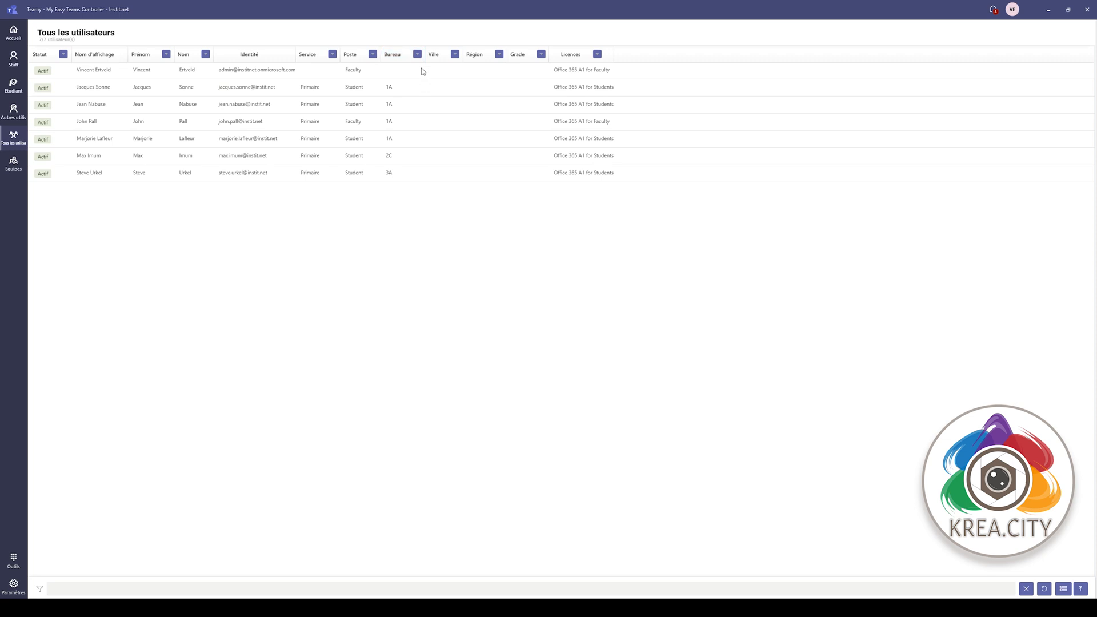
pyautogui.click(392, 57)
pyautogui.click(392, 57)
# - Re-sort the Teamy users by office, then shorten the first team's mail nickname in E2
pyautogui.click(392, 57)
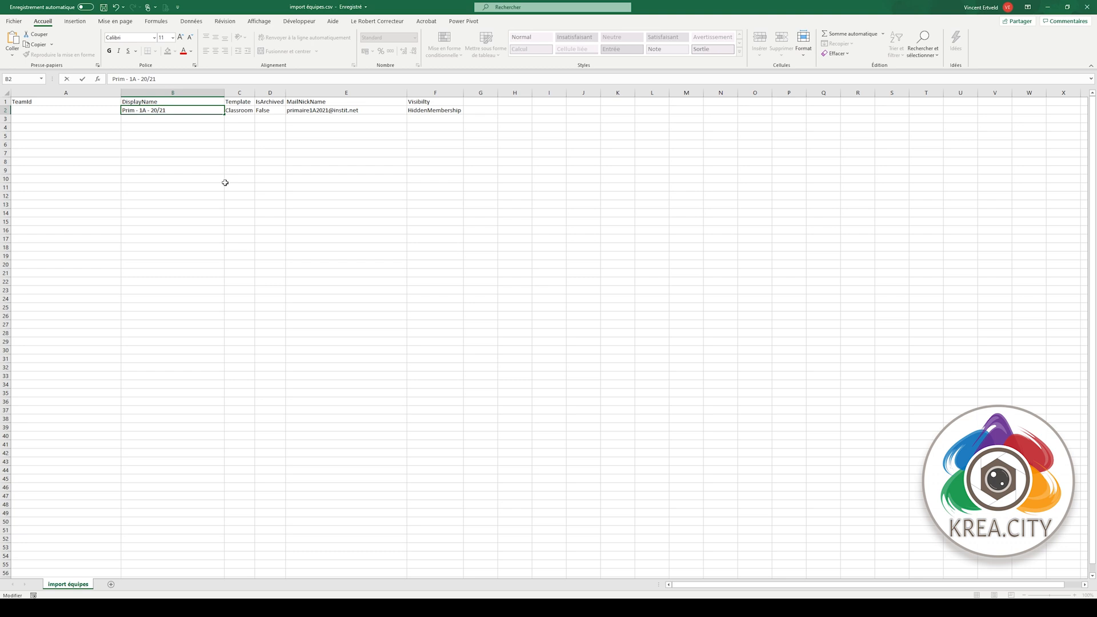
pyautogui.click(240, 110)
pyautogui.click(310, 110)
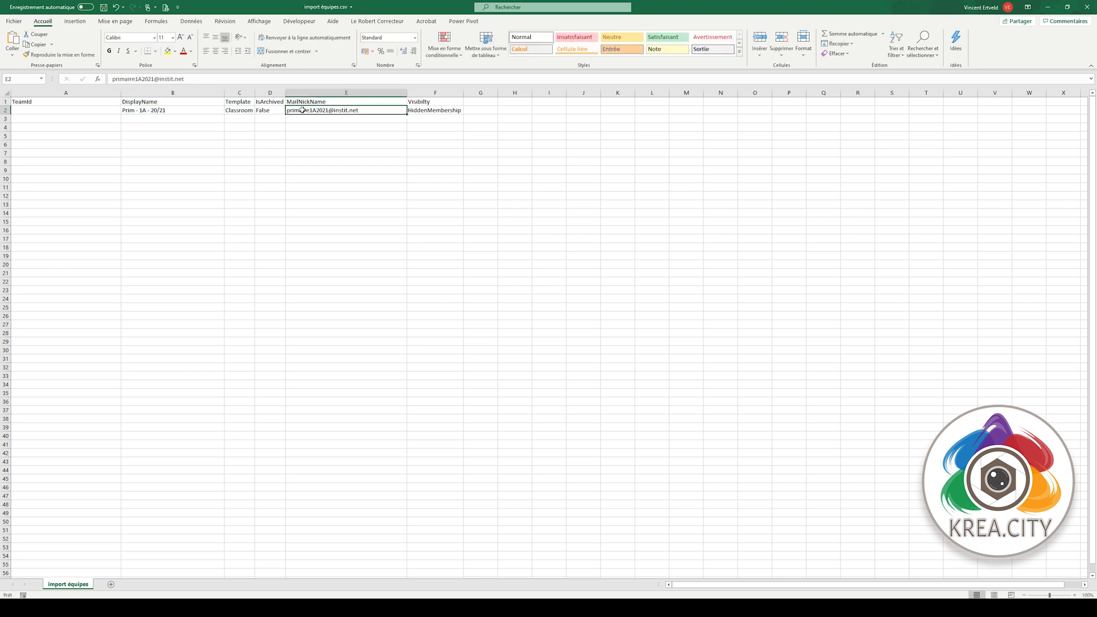
pyautogui.doubleClick(308, 111)
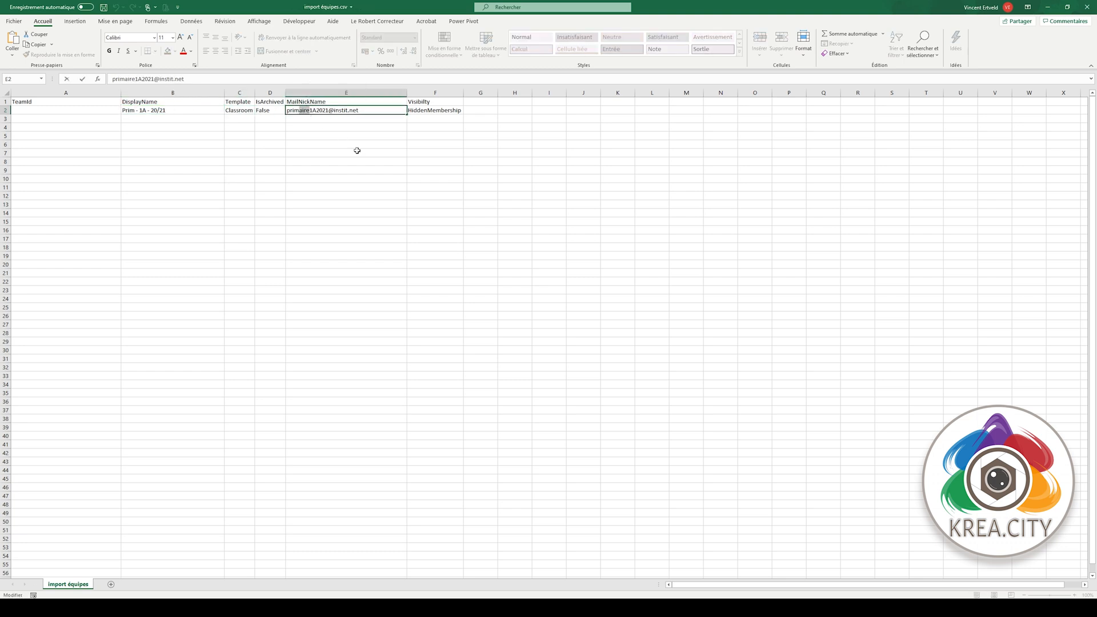
pyautogui.press('BackSpace')
pyautogui.press('Return')
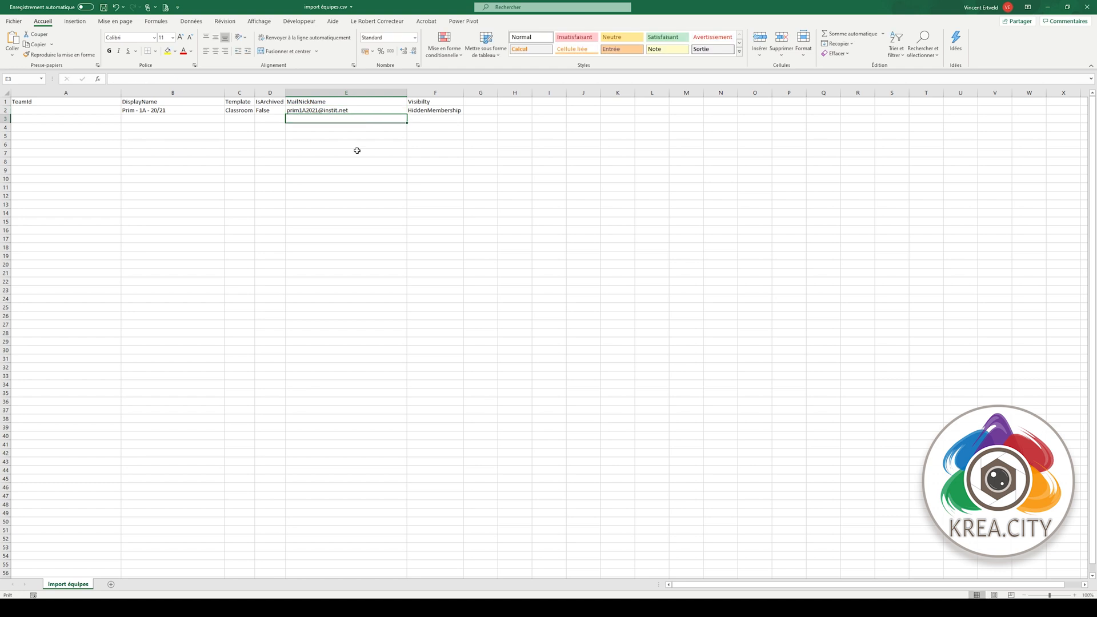
pyautogui.click(177, 125)
# - Add row Tous les profs: Standard template, False, its mail nickname, HiddenMembership; save
pyautogui.write('Tous les profs')
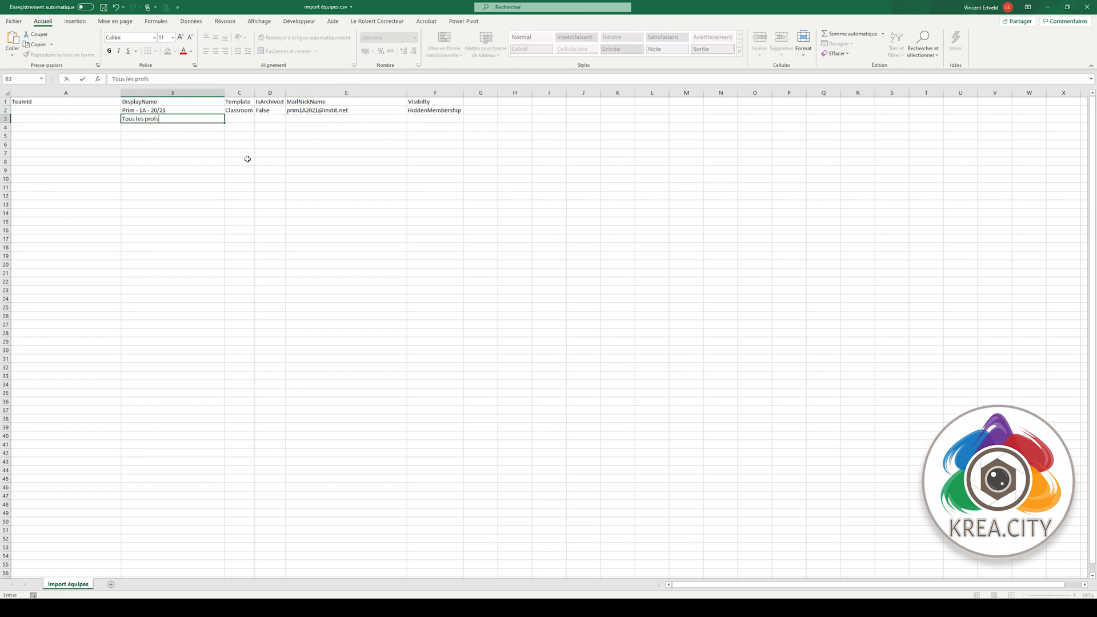
pyautogui.press('Tab')
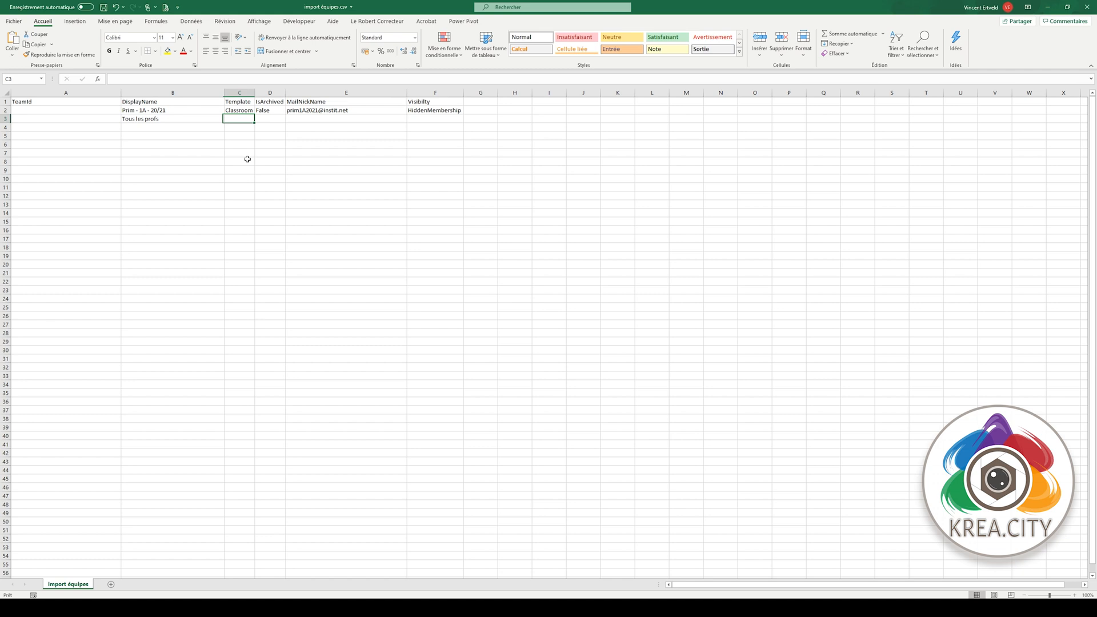
pyautogui.write('Standard')
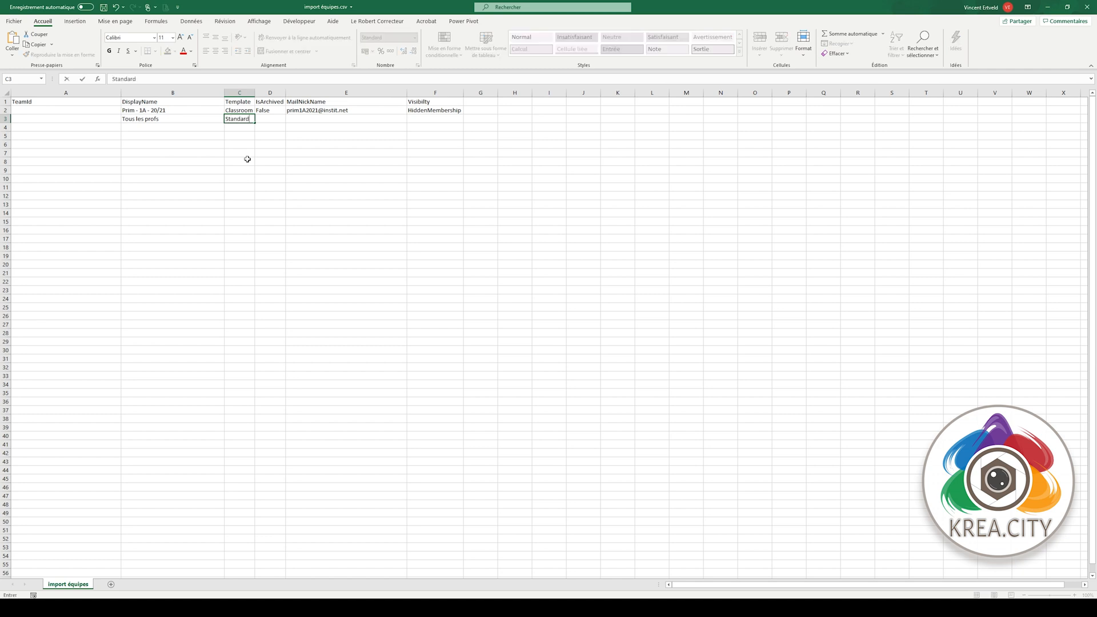
pyautogui.press('Tab')
pyautogui.write('False')
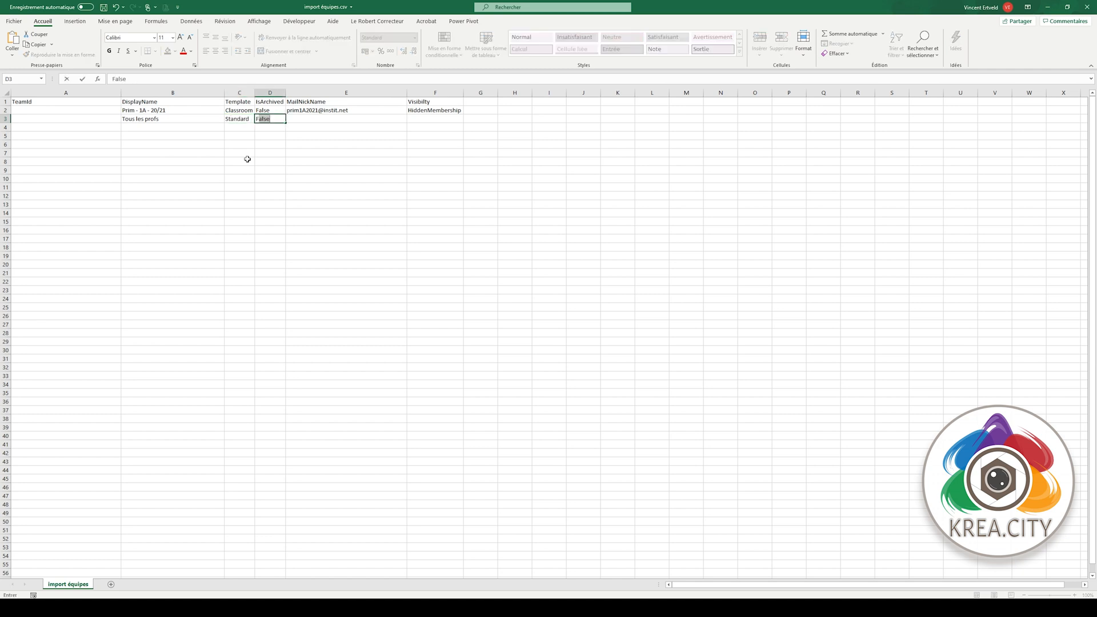
pyautogui.press('Tab')
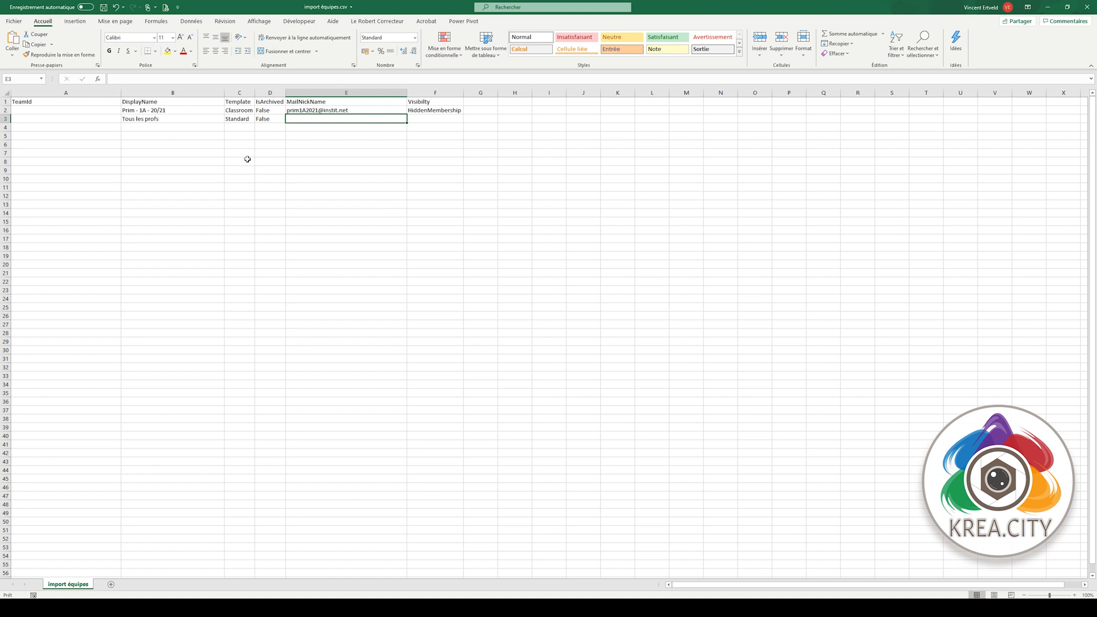
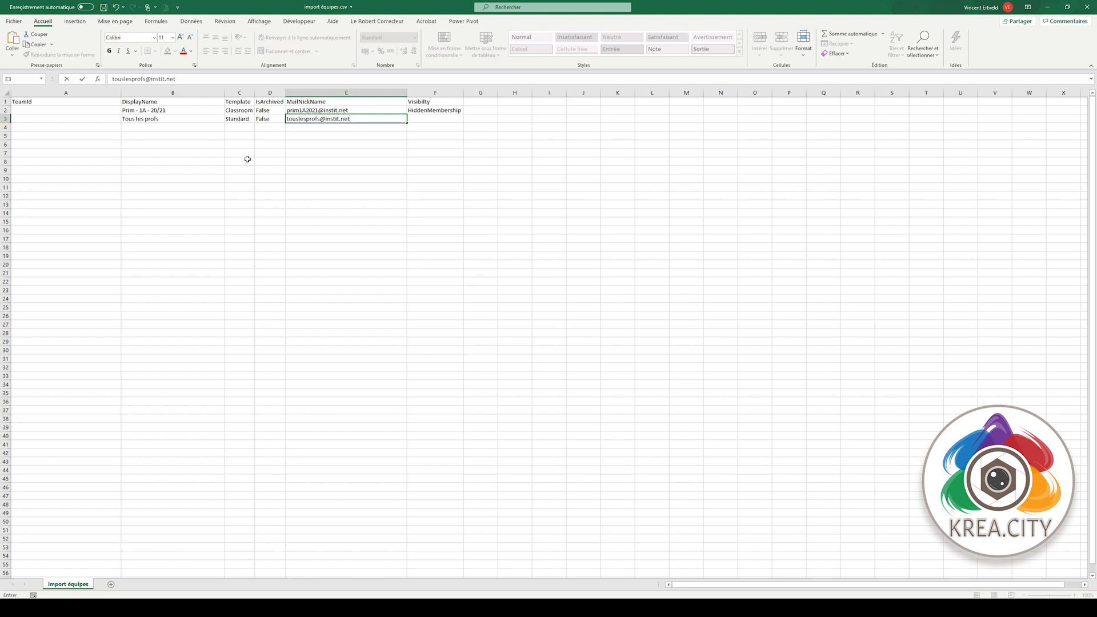
pyautogui.press('Tab')
pyautogui.write('H')
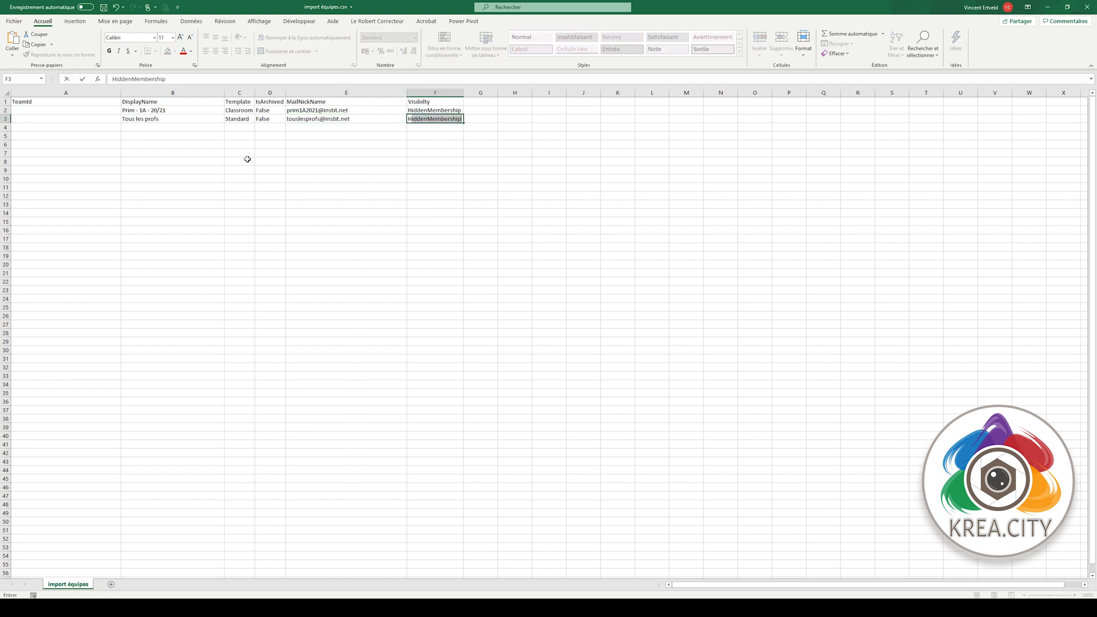
pyautogui.press('Return')
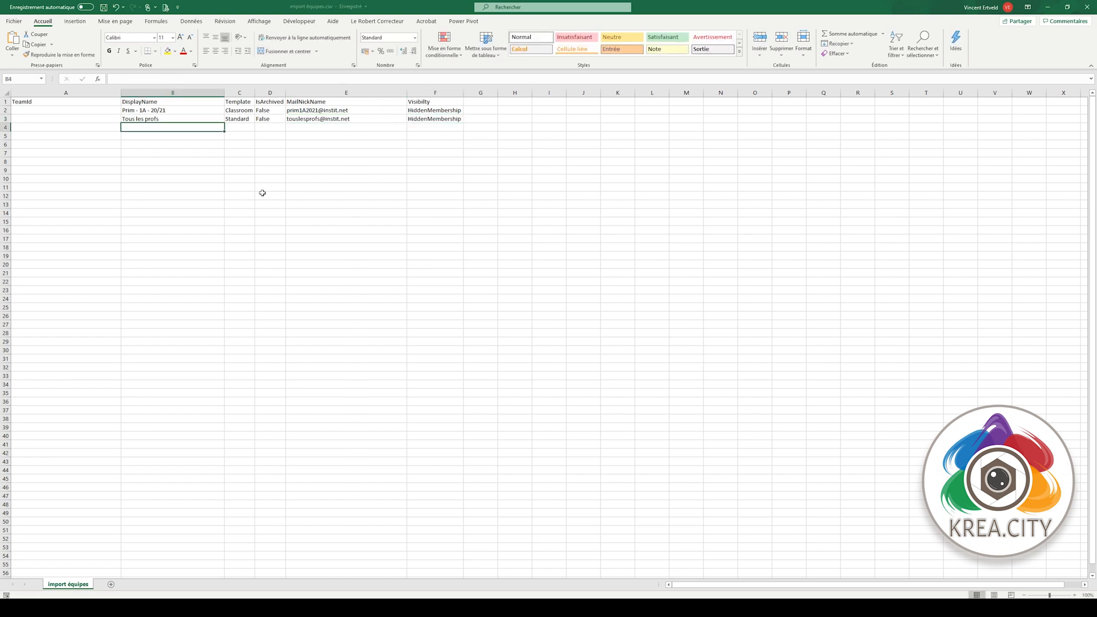
pyautogui.click(320, 609)
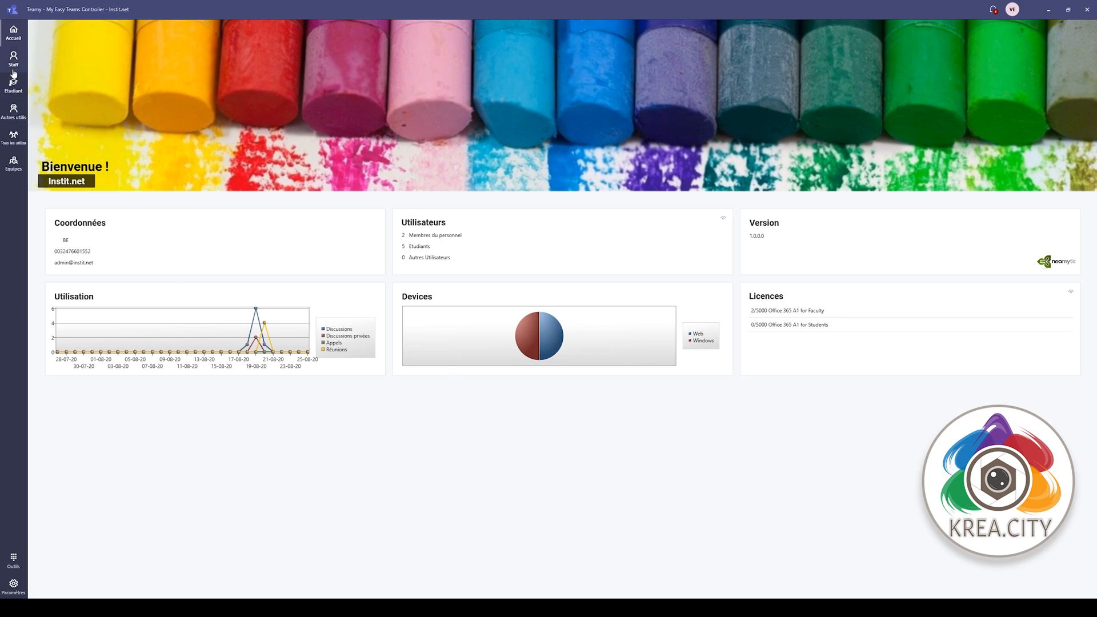
# - Attempt the Classes import of import équipes.csv, close the locking Excel window, and restart the import
pyautogui.click(13, 560)
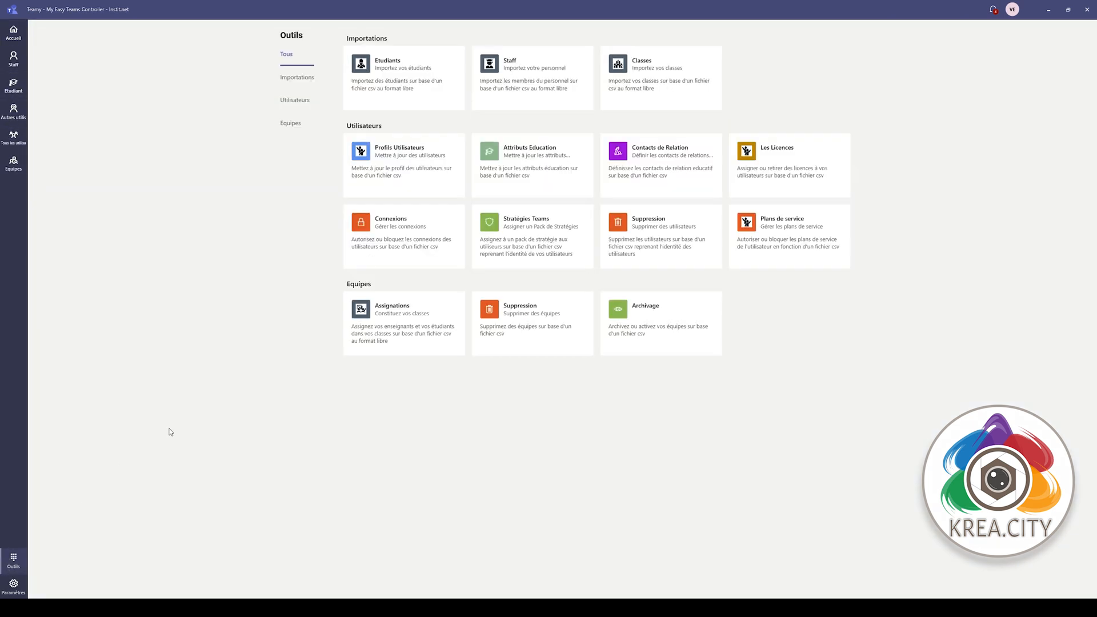
pyautogui.click(665, 85)
pyautogui.click(626, 245)
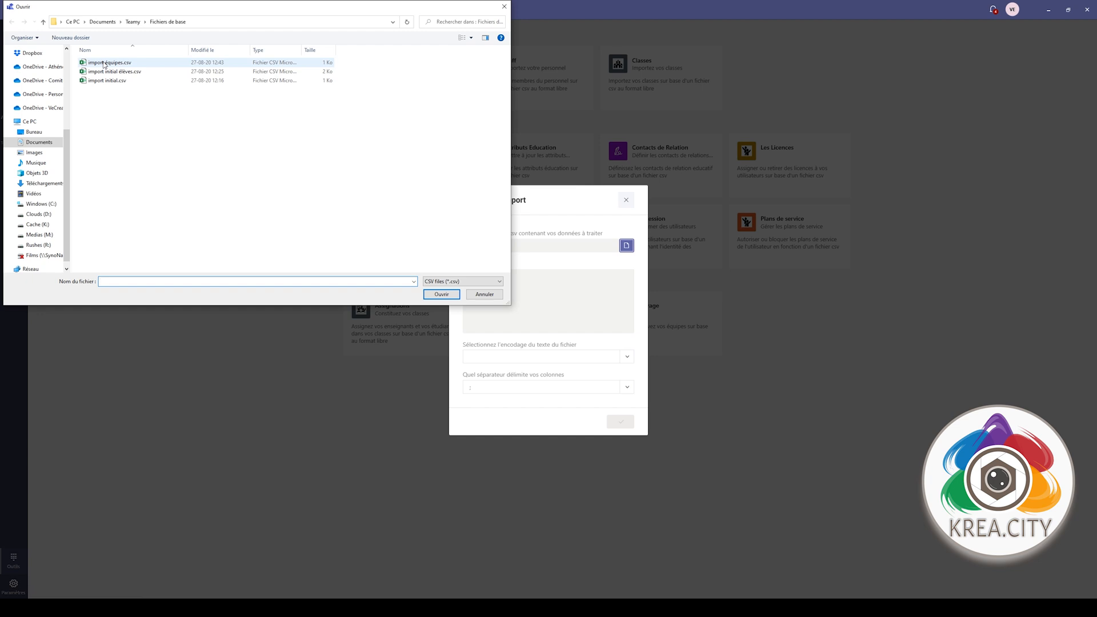
pyautogui.doubleClick(104, 63)
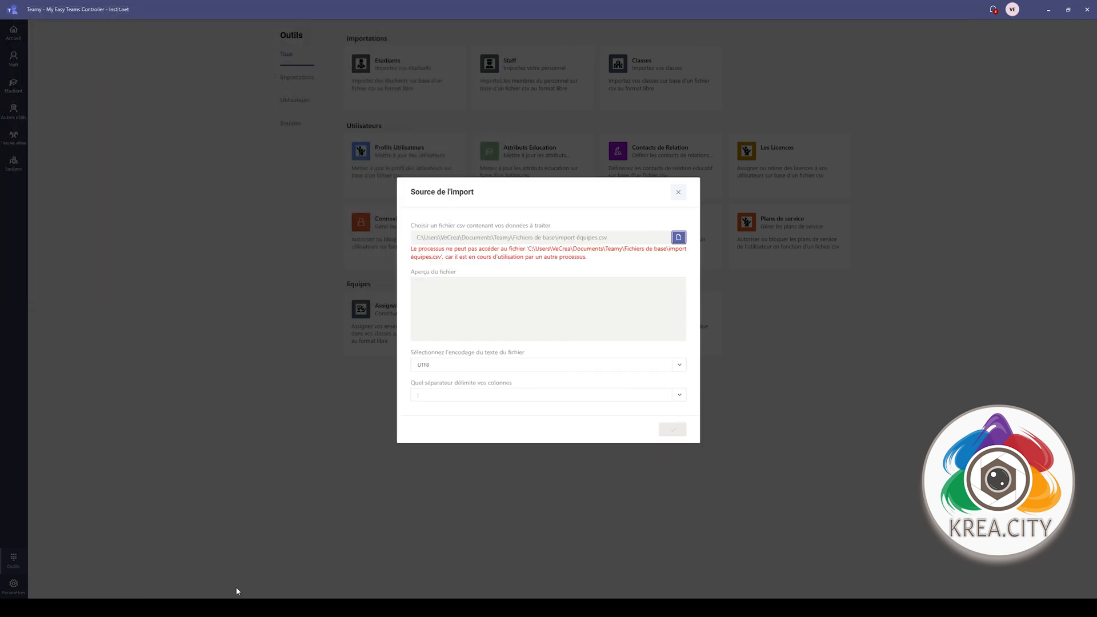
pyautogui.moveTo(240, 608)
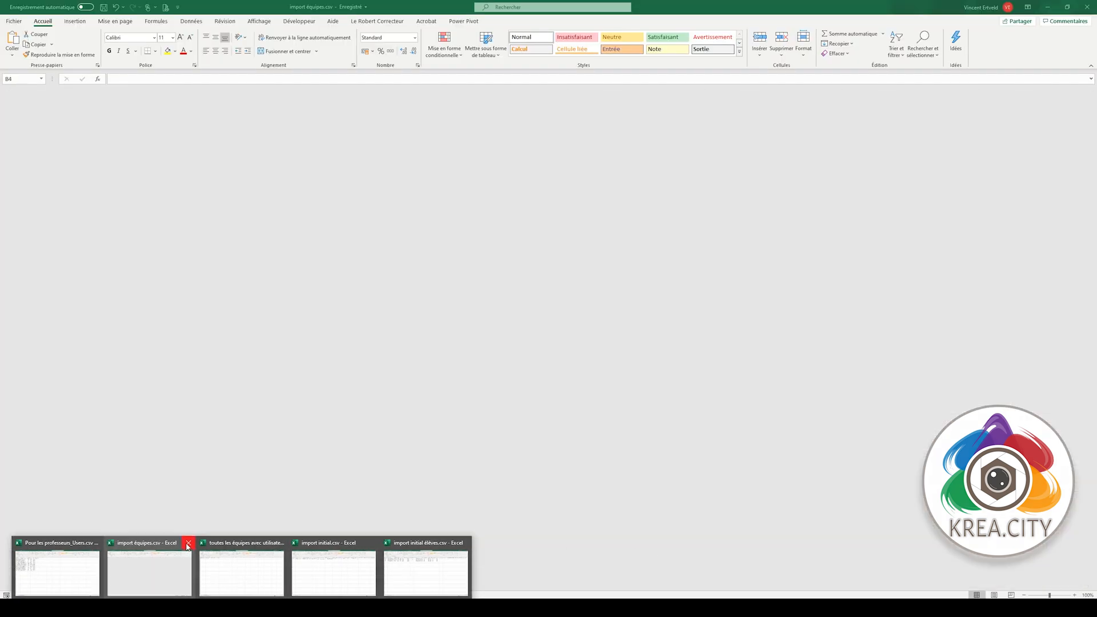
pyautogui.click(187, 544)
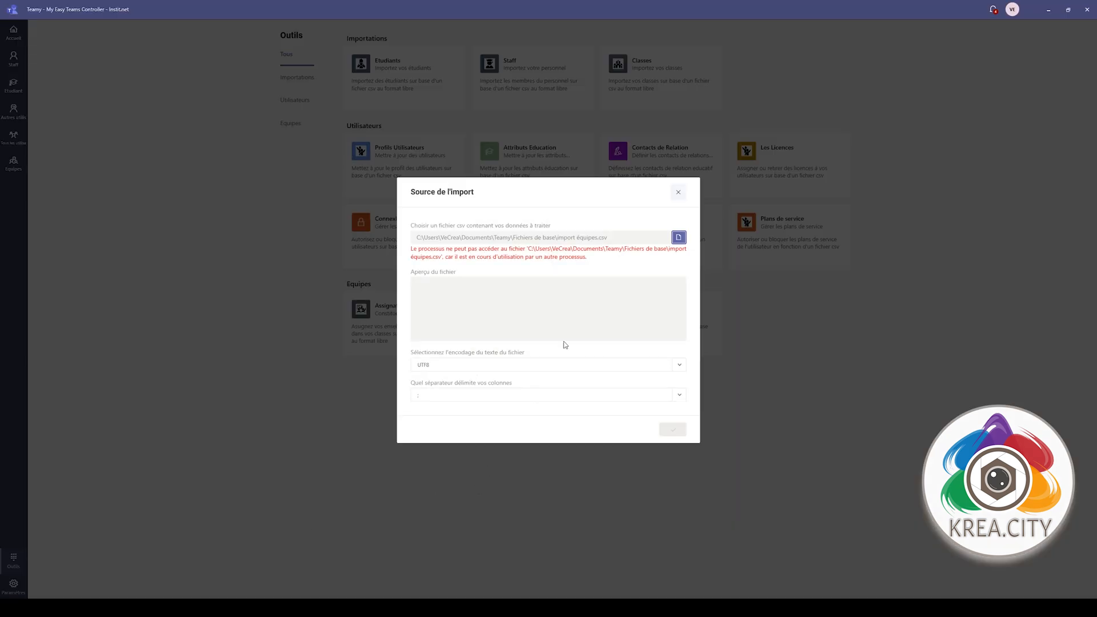
pyautogui.click(678, 192)
pyautogui.click(616, 107)
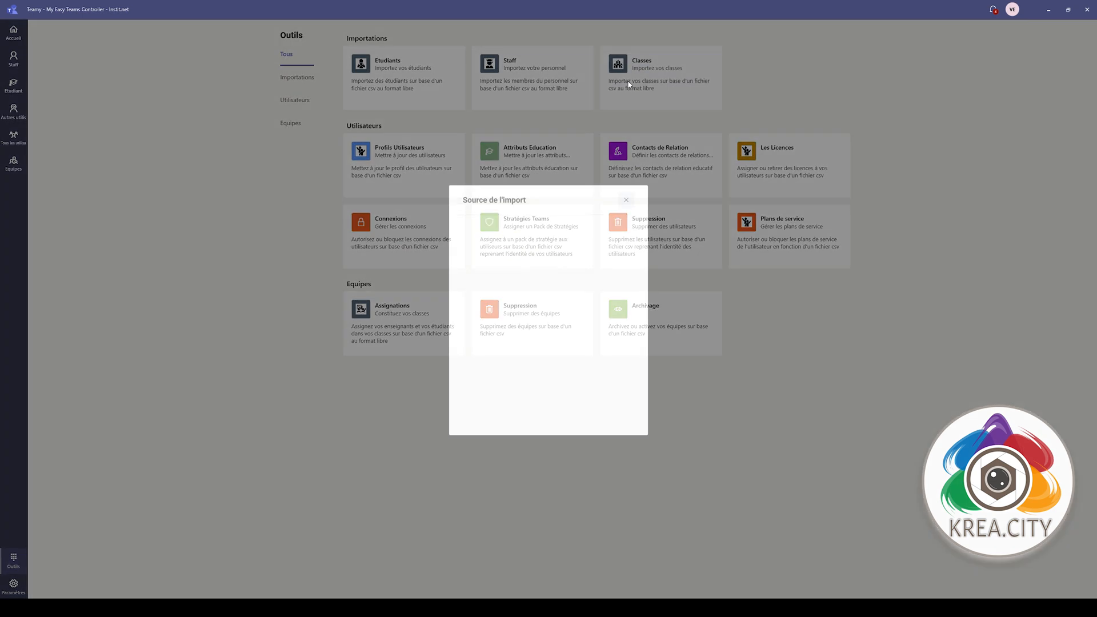
# - Load import équipes.csv as the class import source
pyautogui.click(627, 246)
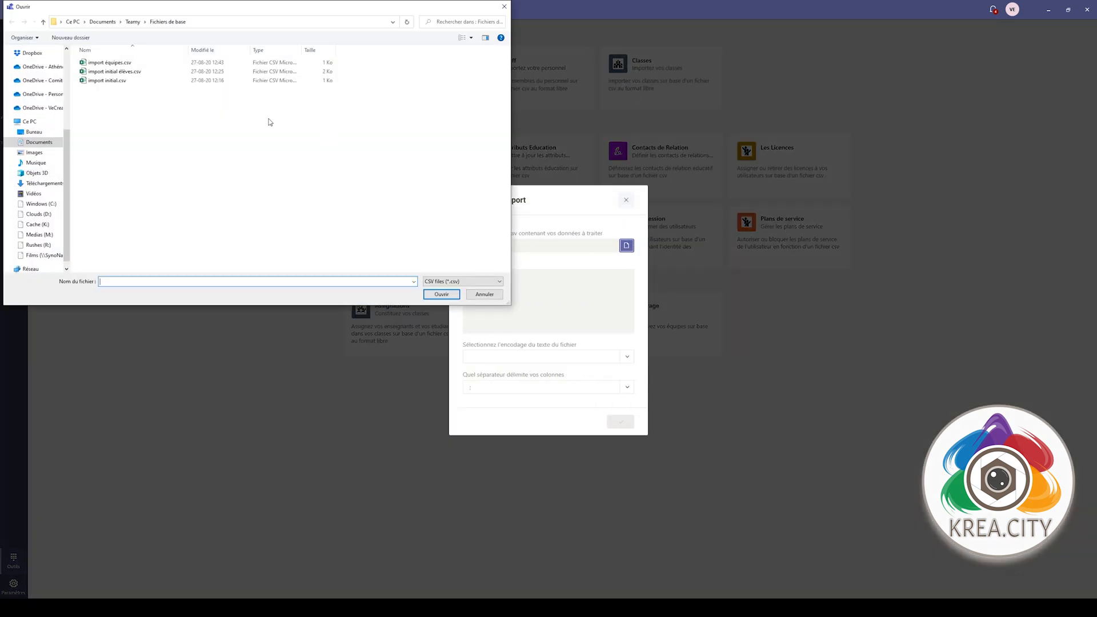
pyautogui.doubleClick(118, 63)
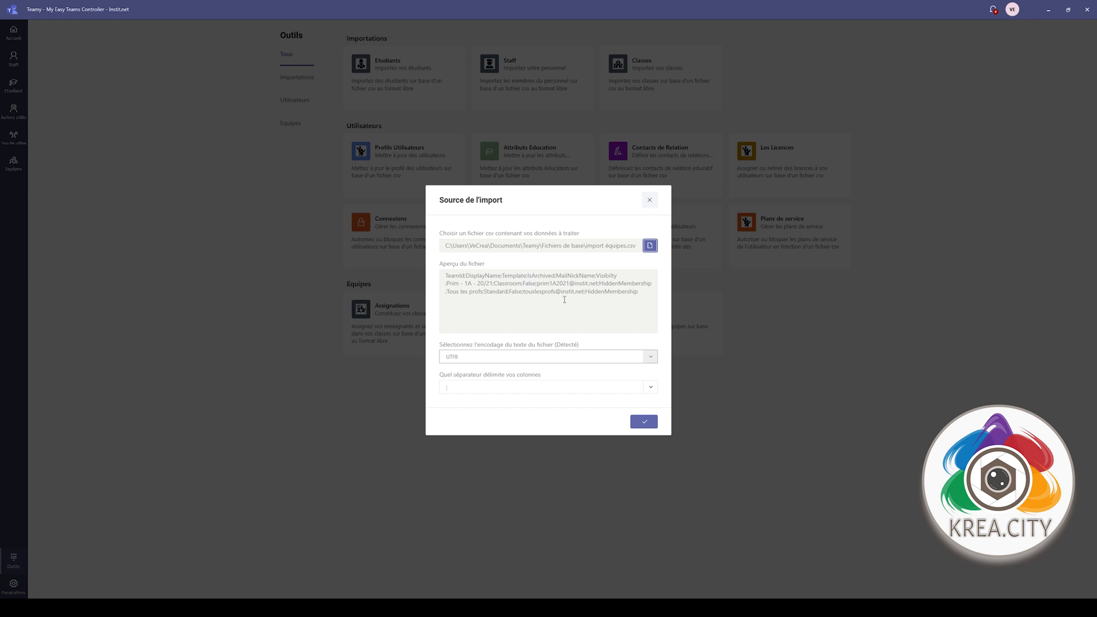
pyautogui.click(645, 422)
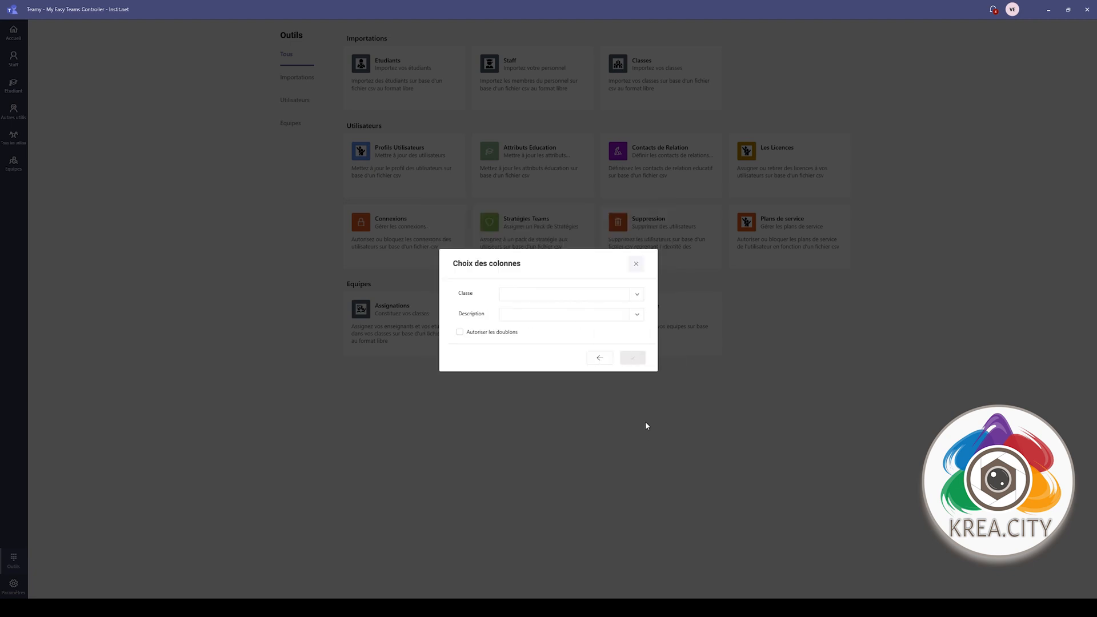
# - Map Classe to DisplayName and Description to MailNickName, then import both teams
pyautogui.click(636, 296)
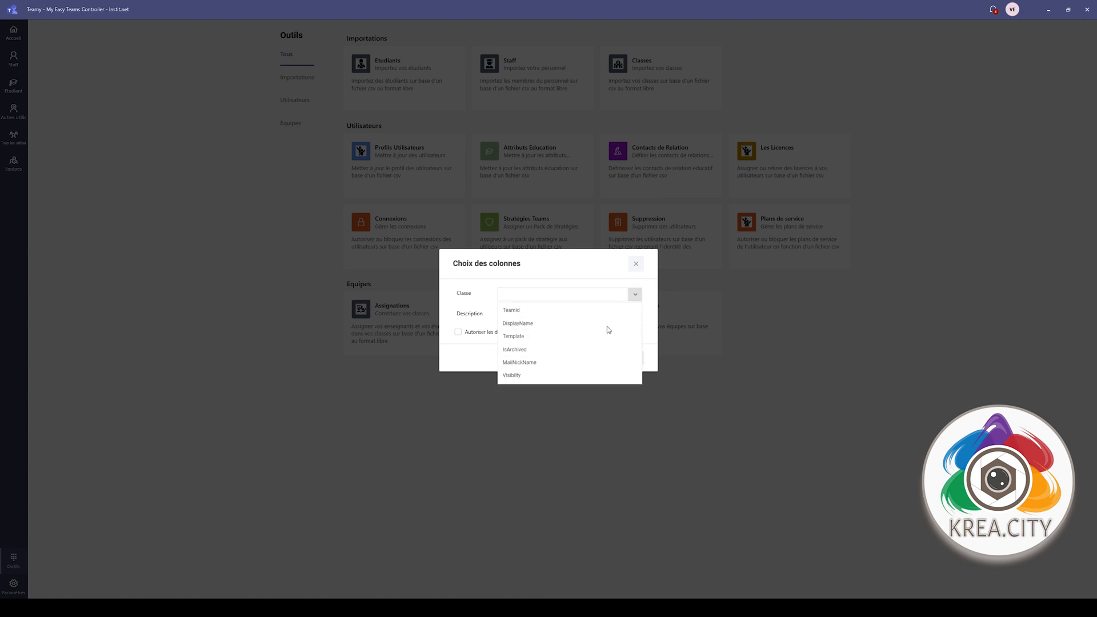
pyautogui.click(521, 324)
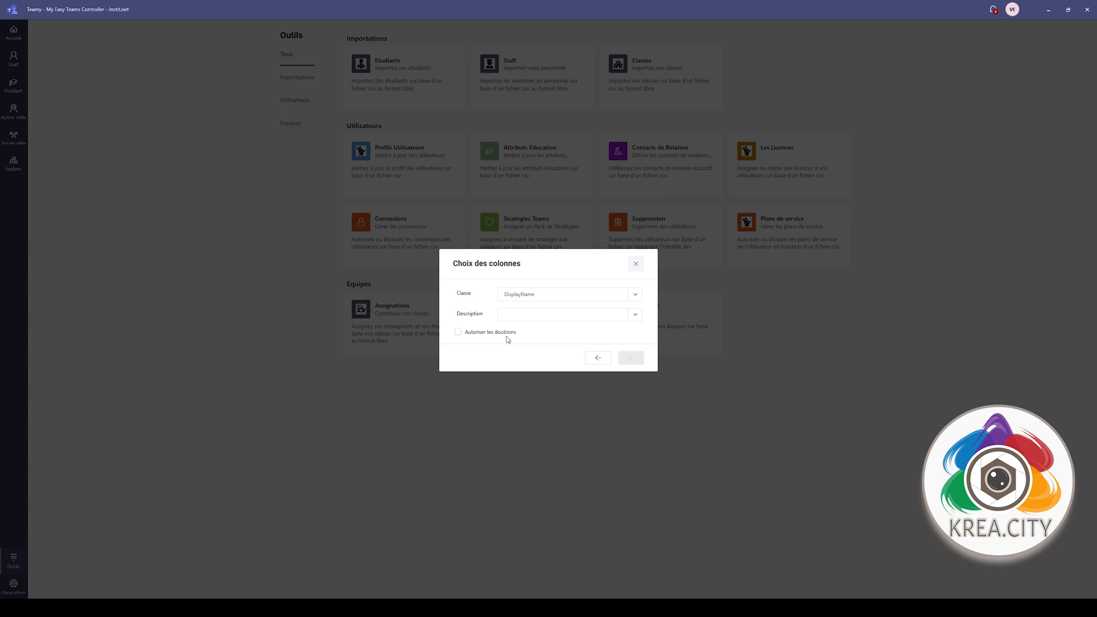
pyautogui.click(635, 316)
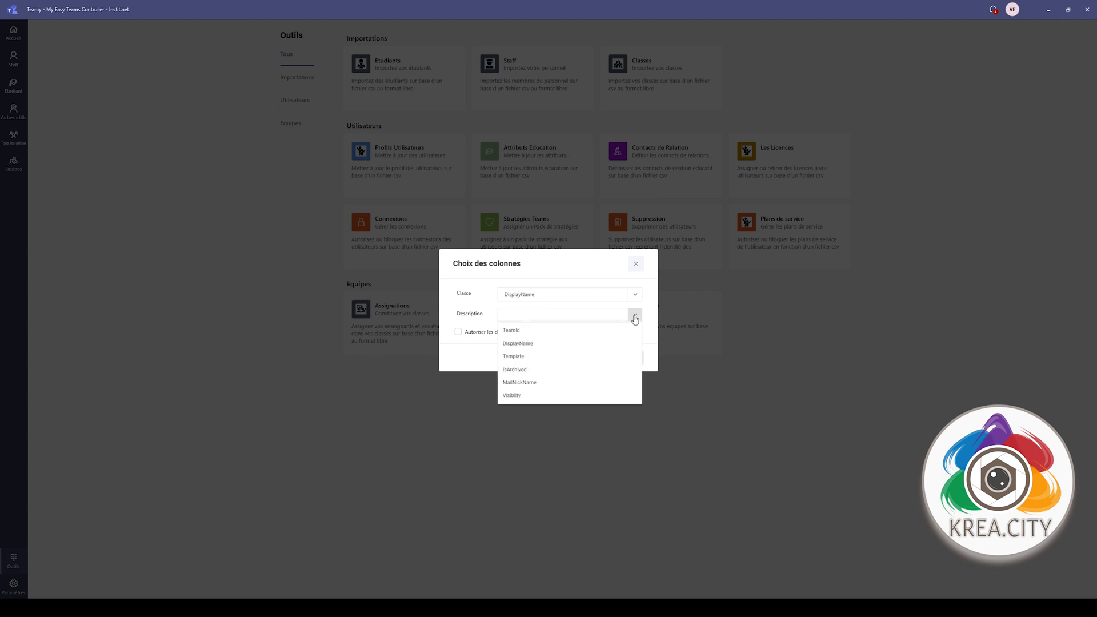
pyautogui.click(634, 316)
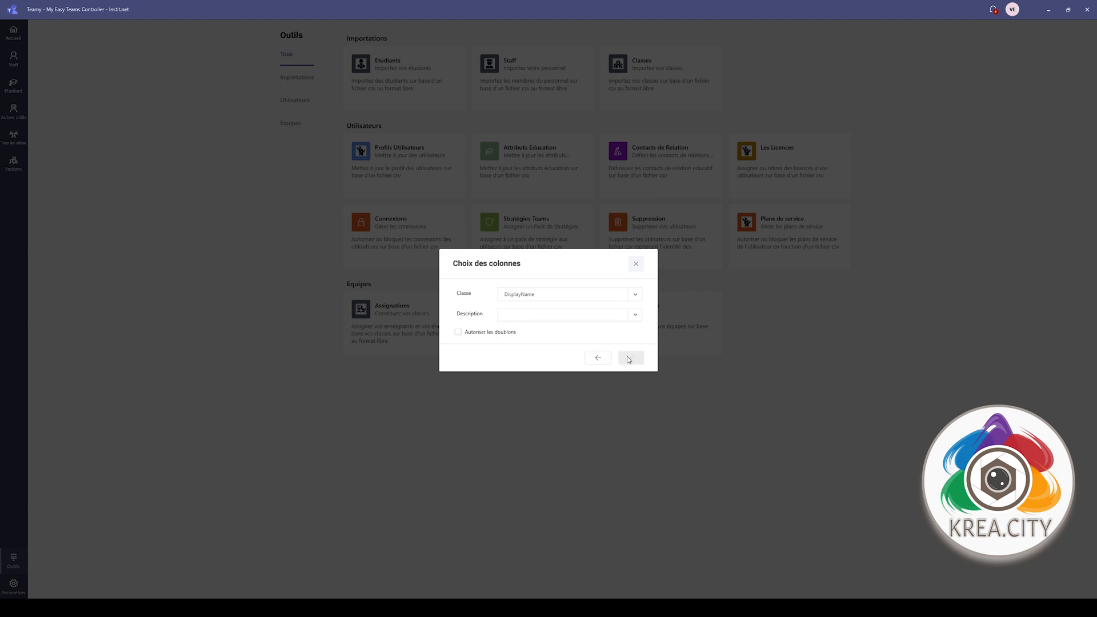
pyautogui.click(635, 317)
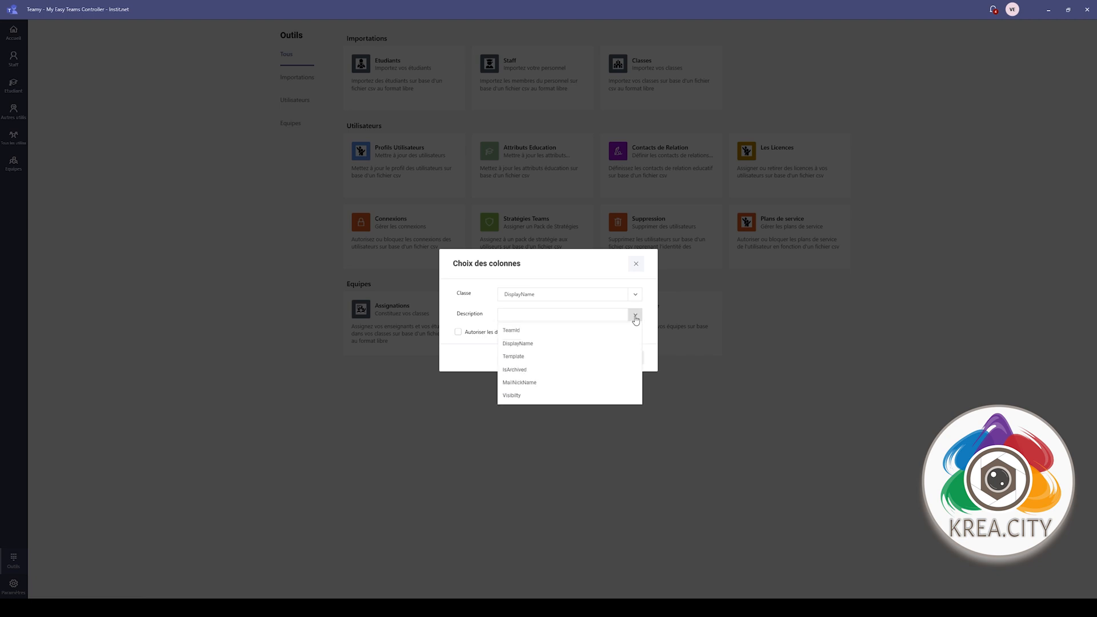
pyautogui.click(524, 383)
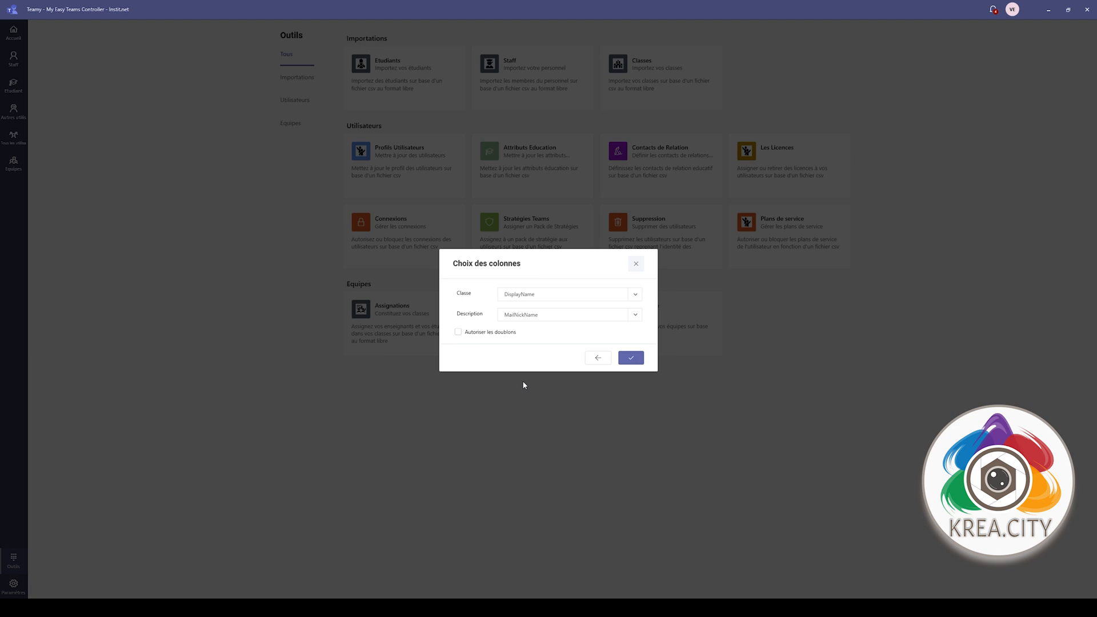
pyautogui.click(631, 357)
pyautogui.click(655, 354)
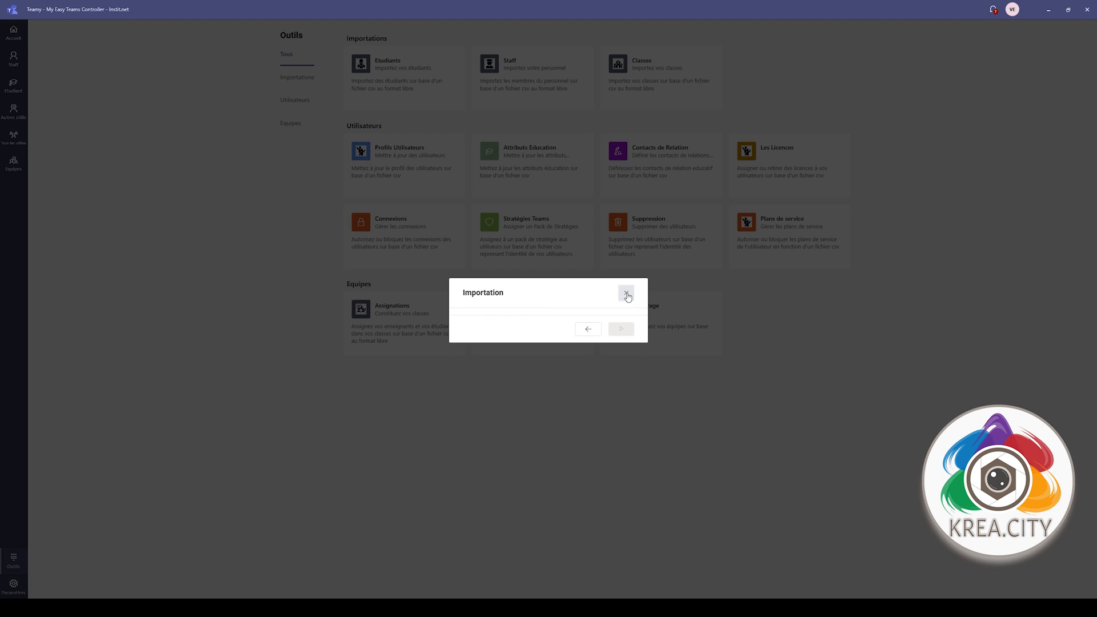
# - Close the finished import and display the Equipes page listing both teams
pyautogui.click(627, 294)
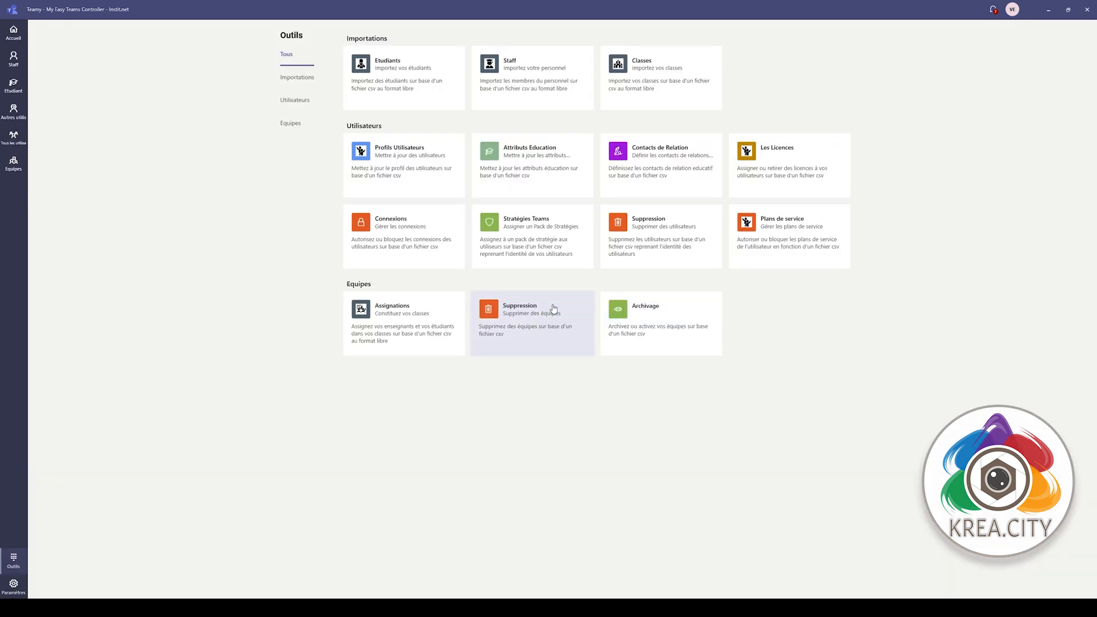
pyautogui.click(16, 113)
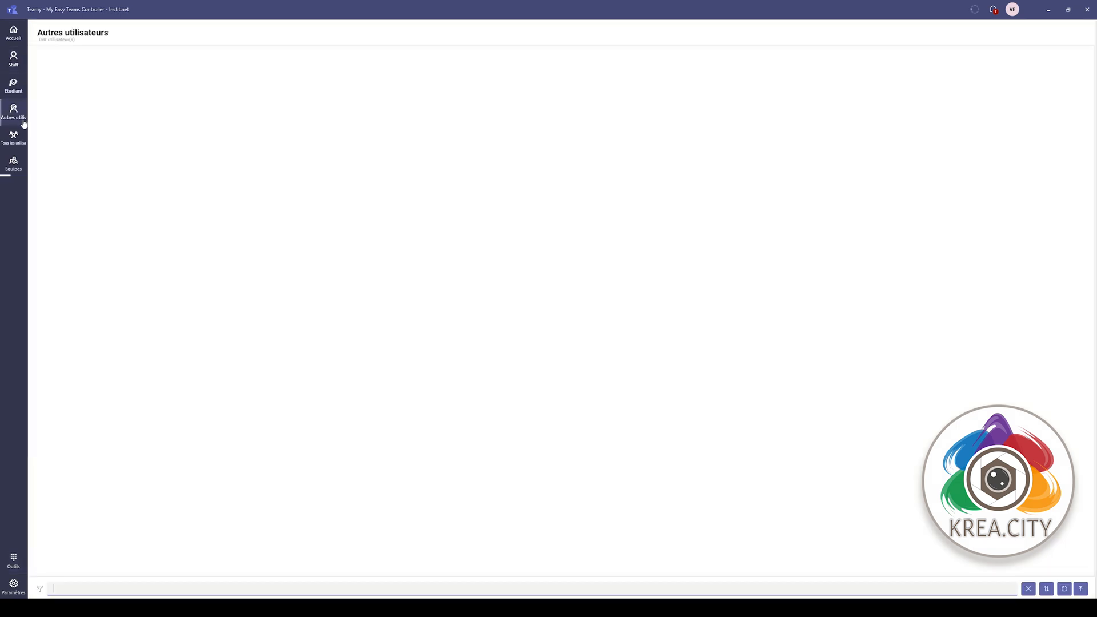
pyautogui.click(15, 165)
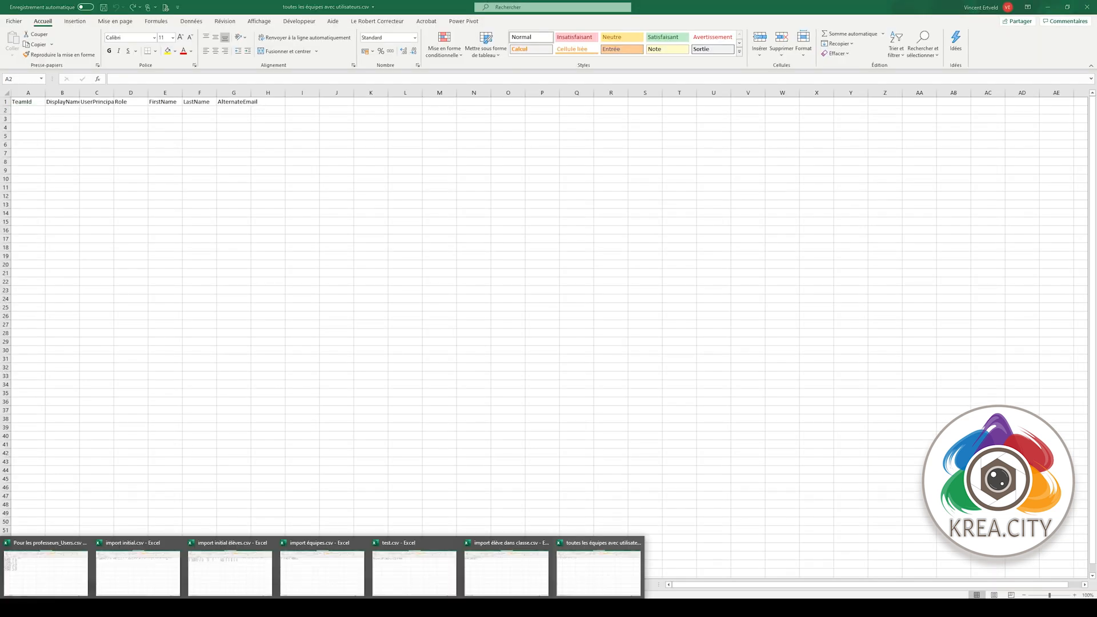
# - Copy the Prim - 1A - 20/21 team name from import équipes.csv into A2 of the users workbook
pyautogui.click(307, 590)
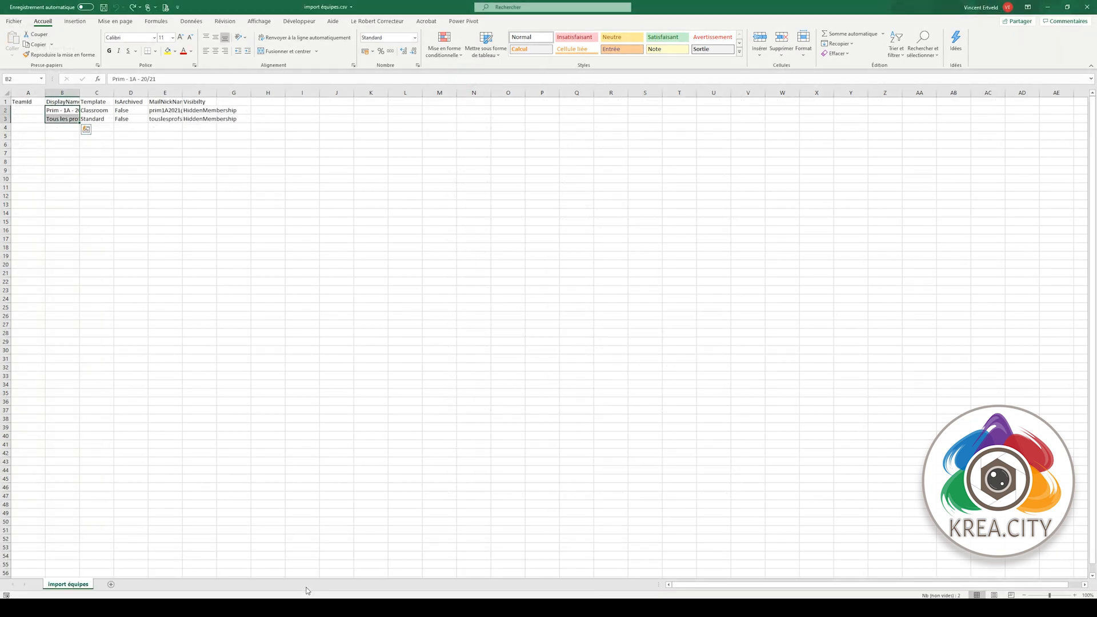
pyautogui.click(78, 196)
pyautogui.click(71, 111)
pyautogui.hotkey('ctrl', 'c')
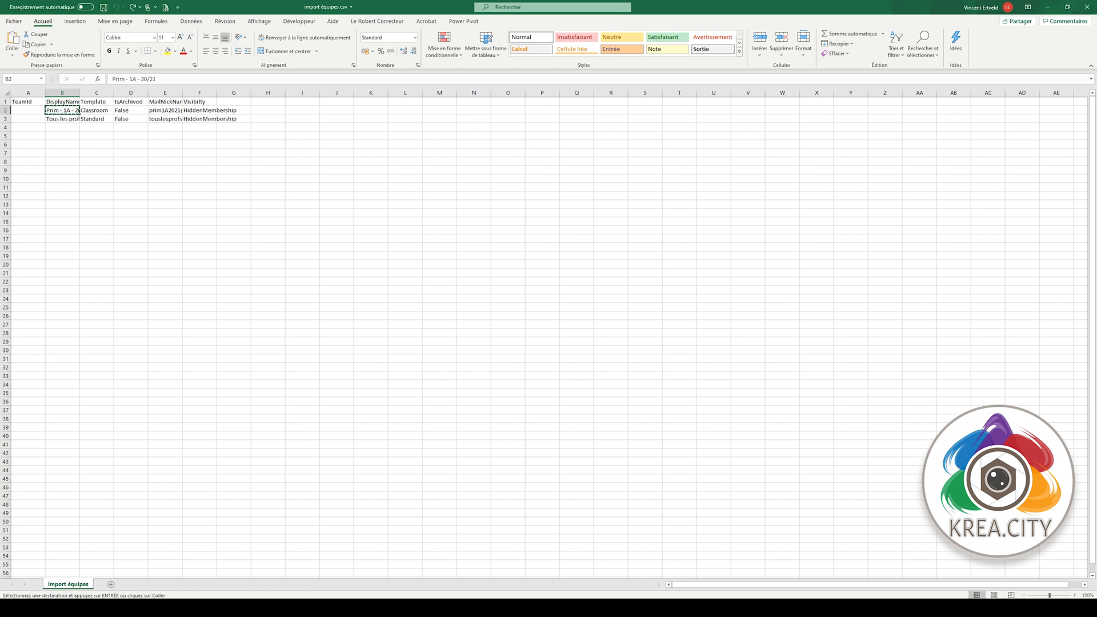
pyautogui.moveTo(204, 609)
pyautogui.click(571, 578)
pyautogui.hotkey('ctrl', 'v')
pyautogui.press('Escape')
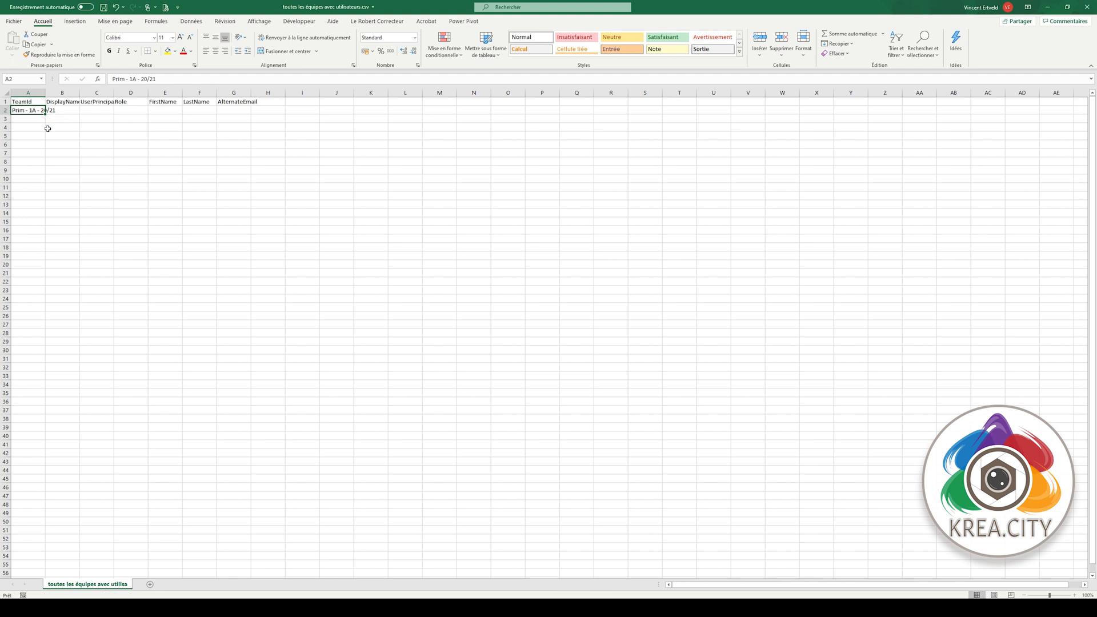
# - Fill A2 down into A3 and correct A3's class name to Prim - 1A - 20/21
pyautogui.click(39, 118)
pyautogui.click(42, 111)
pyautogui.moveTo(46, 114); pyautogui.dragTo(45, 122)
pyautogui.click(43, 119)
pyautogui.click(152, 79)
pyautogui.write('1A - 20/21')
pyautogui.press('Return')
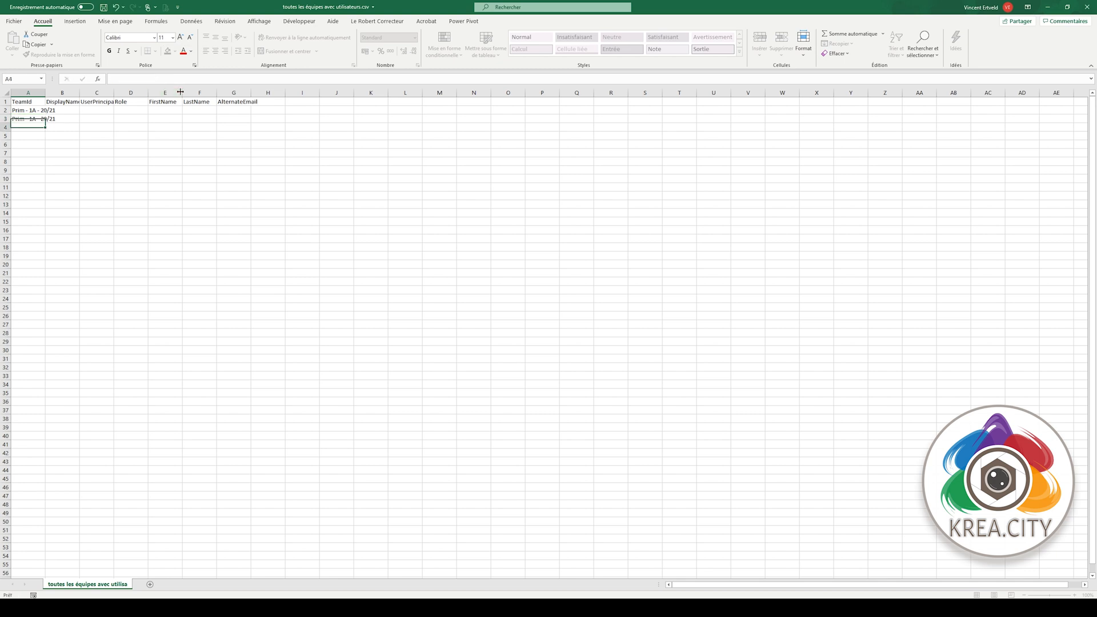
# - Enter the two students' e-mail addresses under DisplayName in B2 and B3
pyautogui.click(69, 105)
pyautogui.click(69, 110)
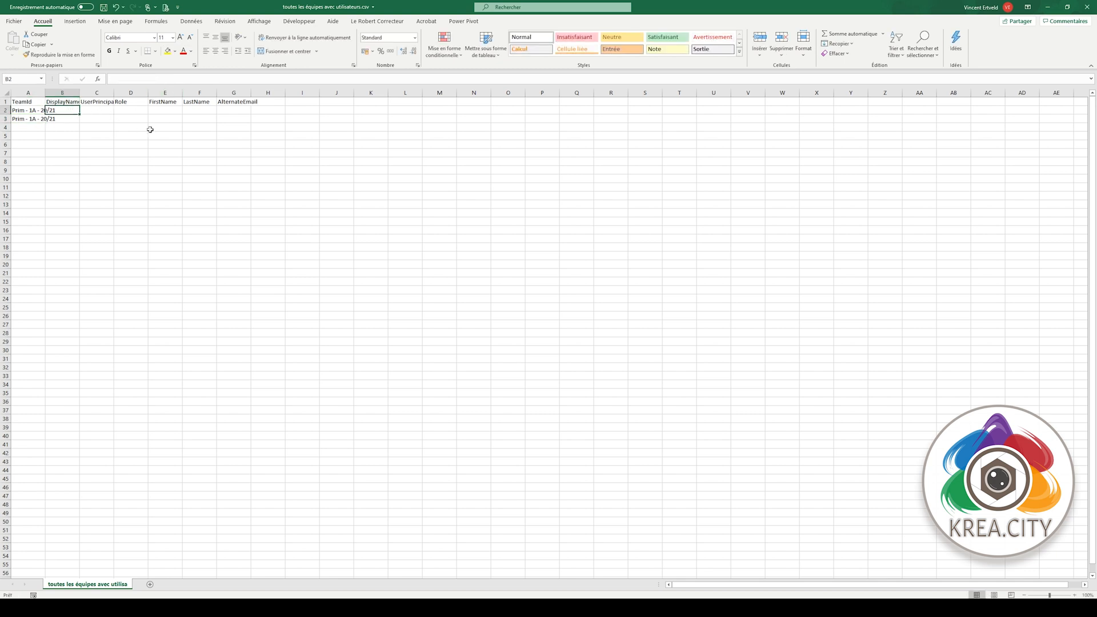
pyautogui.write('J')
pyautogui.press('BackSpace')
pyautogui.press('BackSpace')
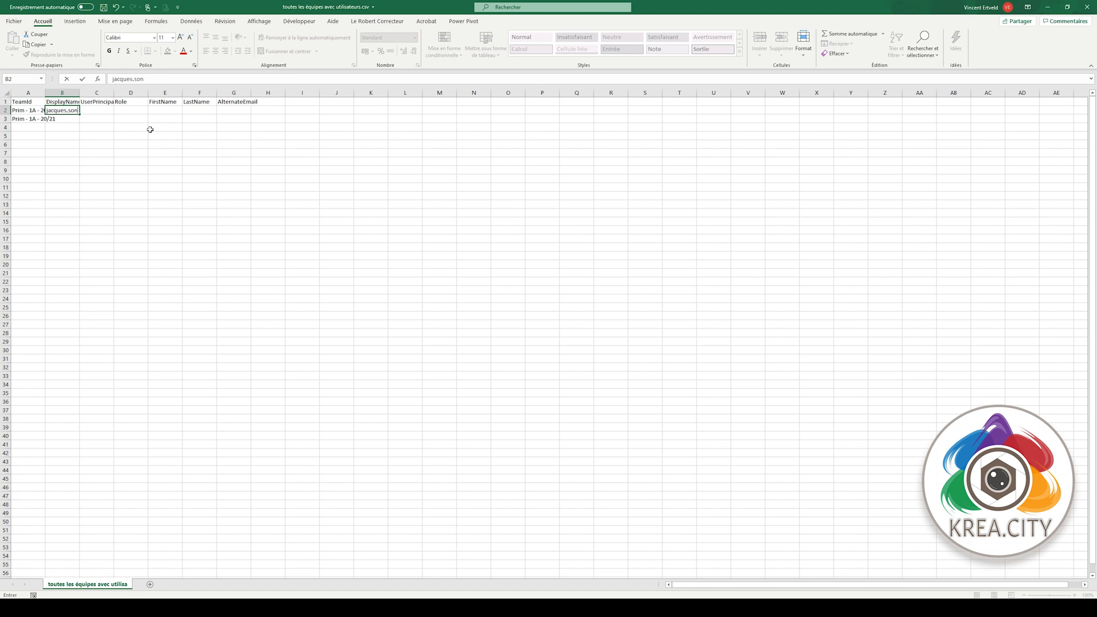
pyautogui.press('Return')
pyautogui.write('M')
pyautogui.press('BackSpace')
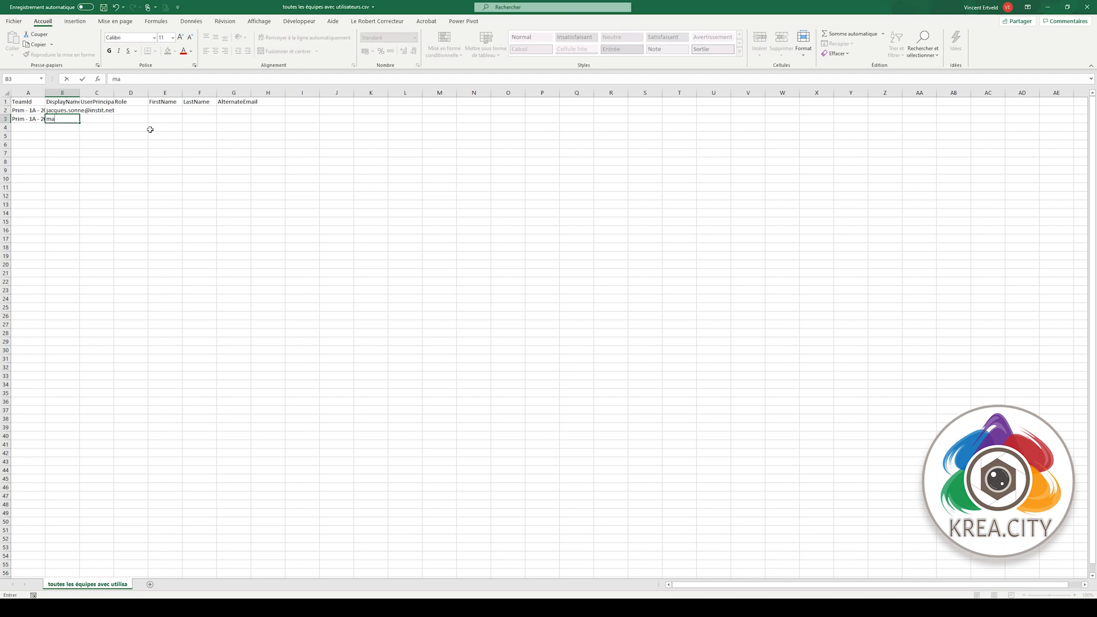
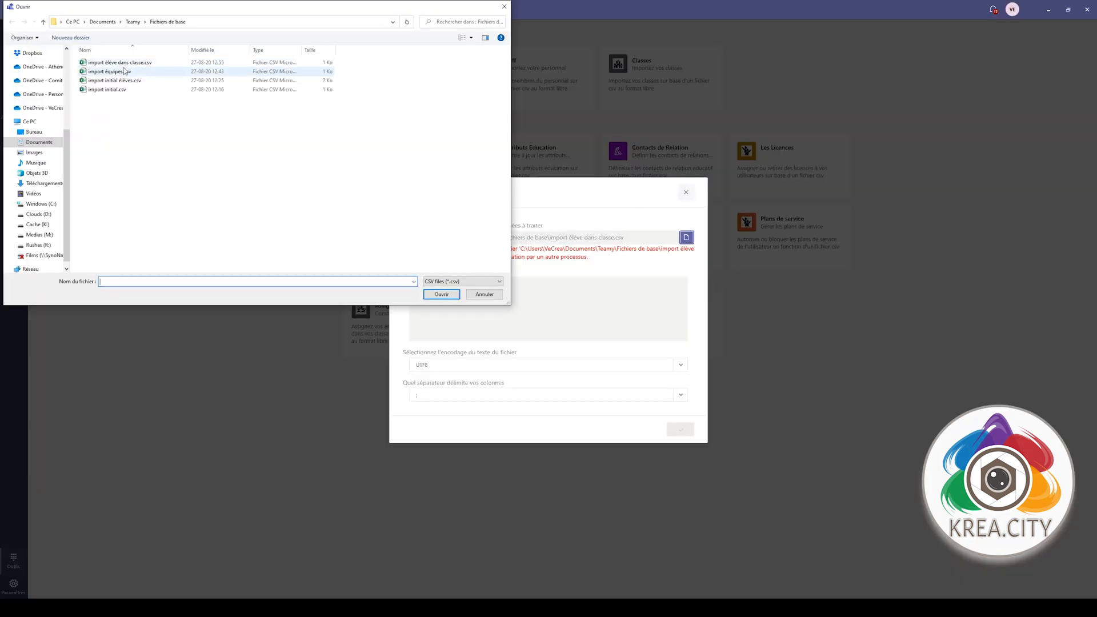
pyautogui.click(124, 64)
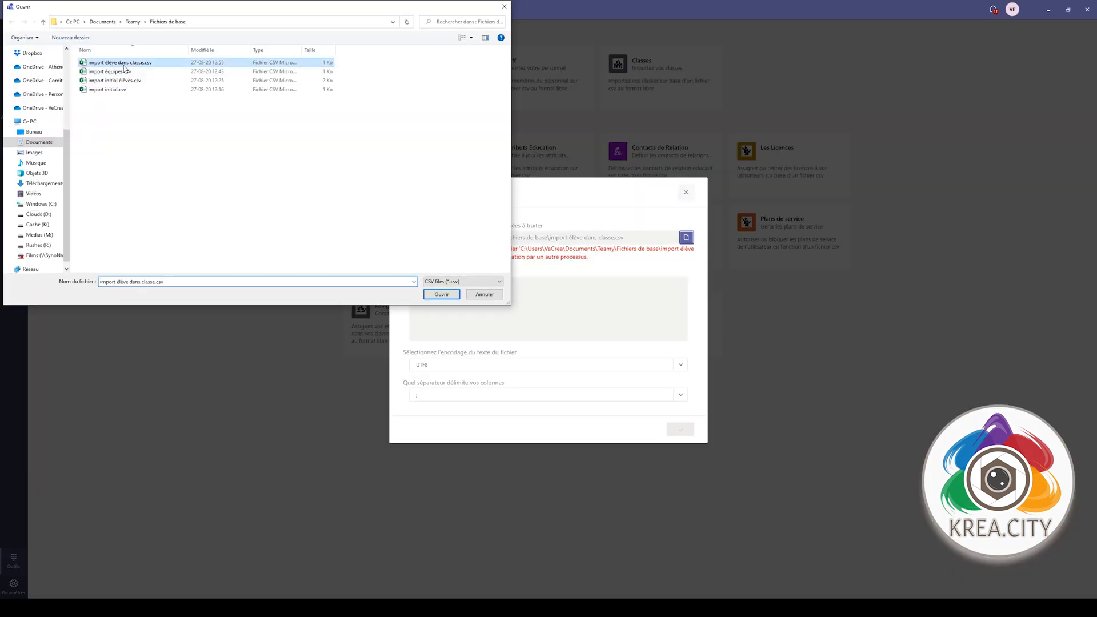
# - Load import élève dans classe.csv, mapping Classe to TeamId and Utilisateur to DisplayName, cancelling on ambiguous classes
pyautogui.click(441, 294)
pyautogui.click(656, 422)
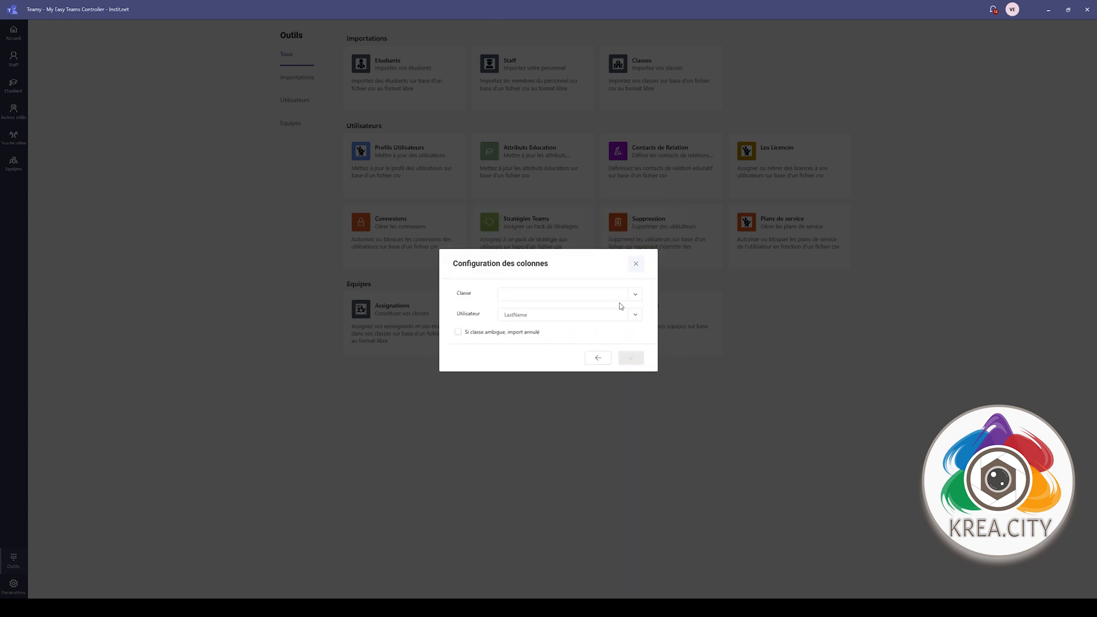
pyautogui.click(636, 294)
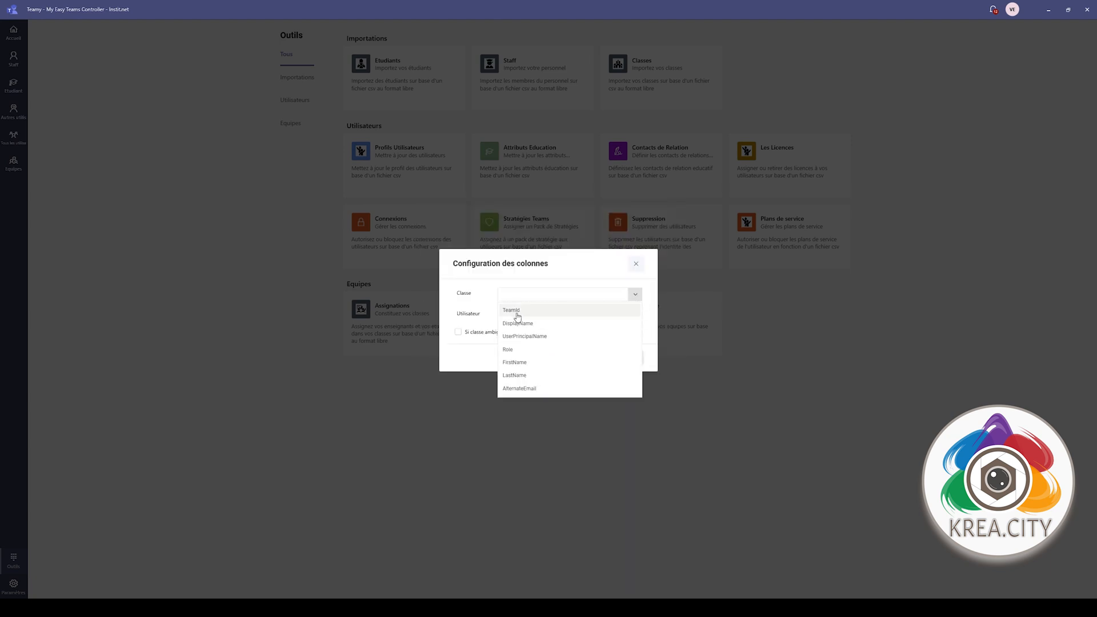
pyautogui.click(517, 312)
pyautogui.click(635, 315)
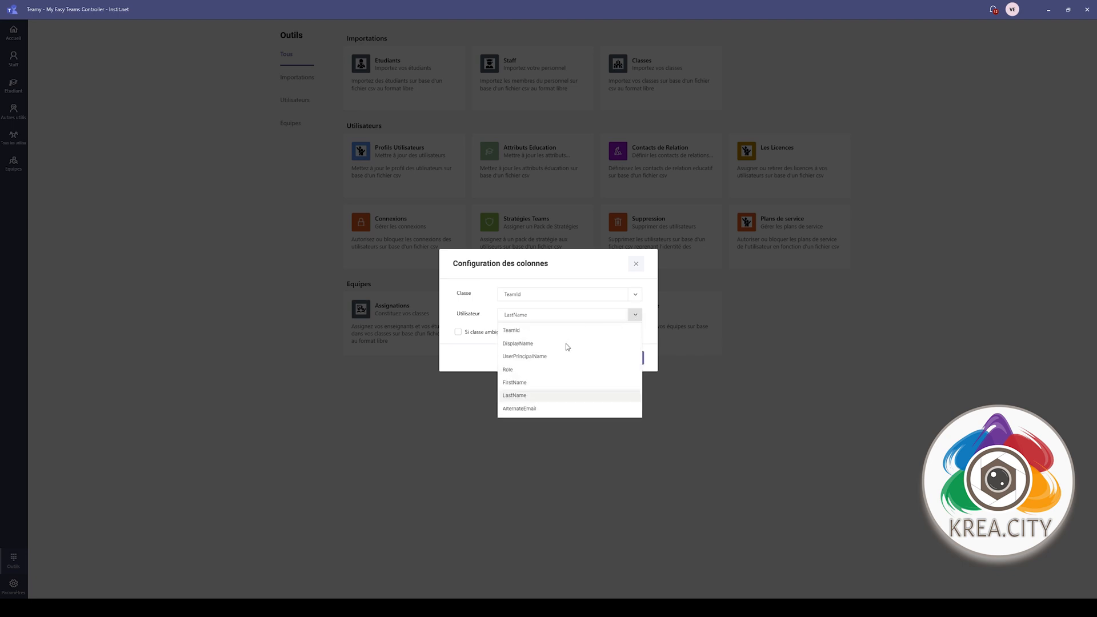
pyautogui.click(522, 345)
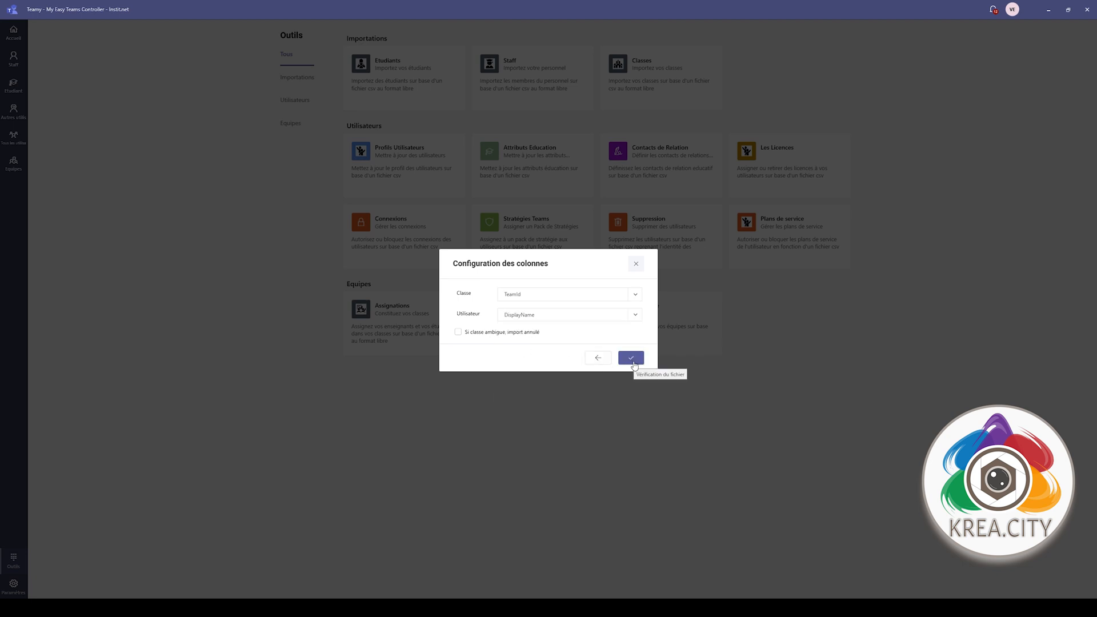
pyautogui.click(529, 334)
# - Verify the file, review the line 3 unknown-user error, and abandon the import
pyautogui.click(631, 358)
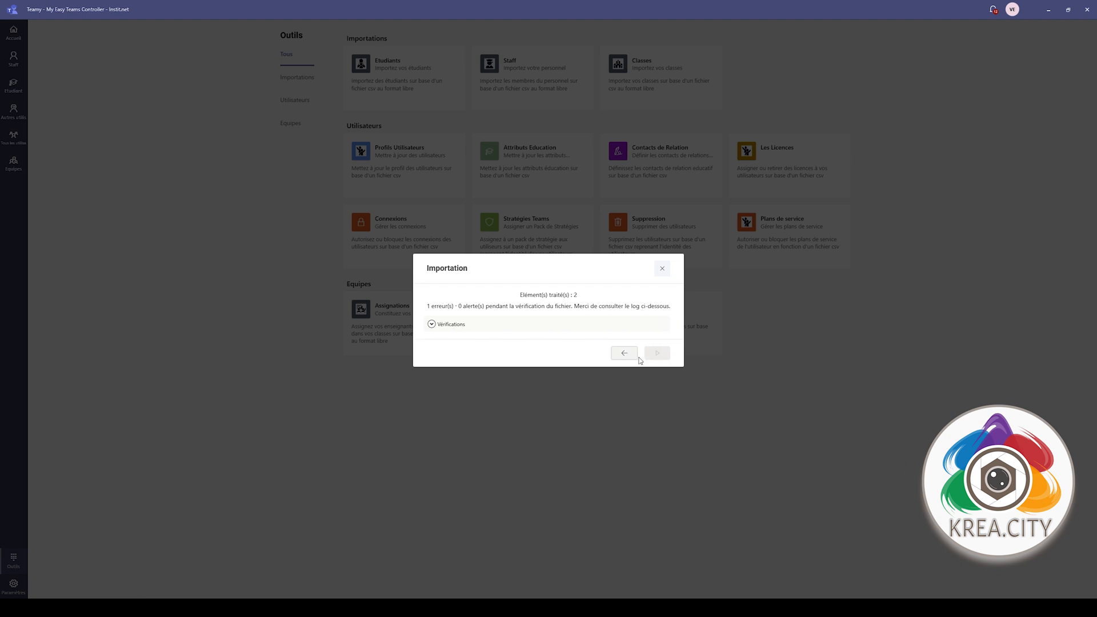
pyautogui.click(434, 325)
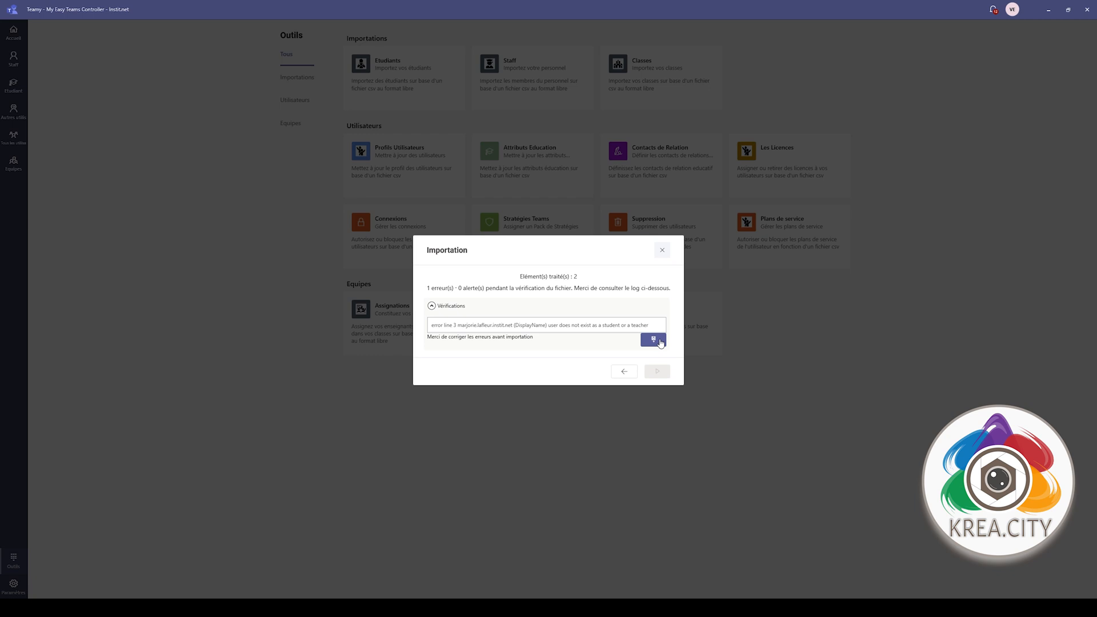
pyautogui.click(624, 372)
pyautogui.click(644, 264)
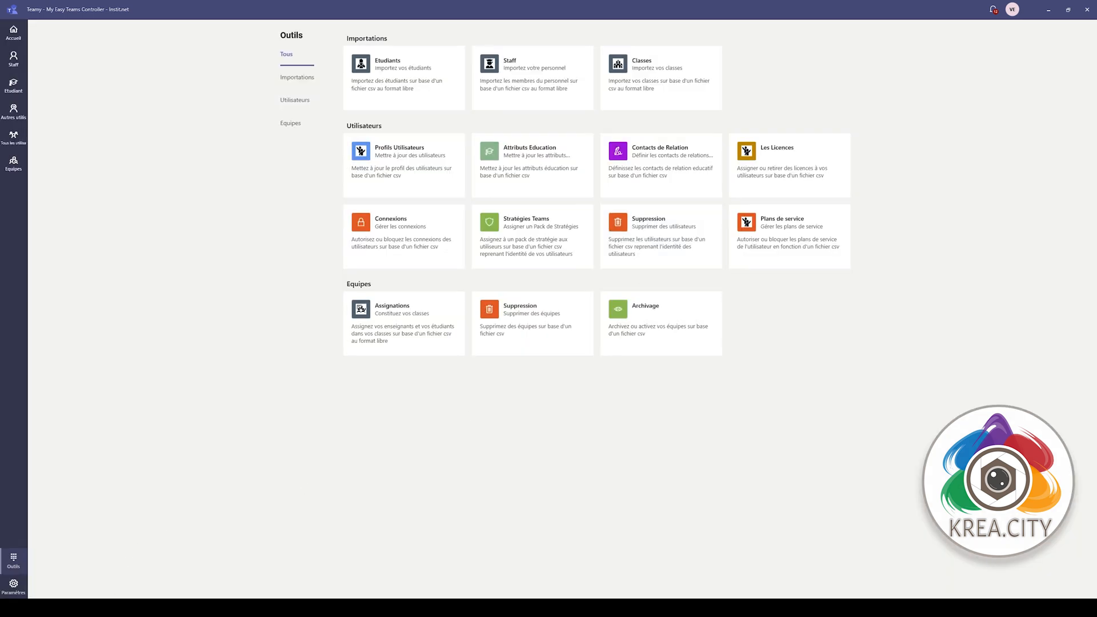
pyautogui.moveTo(140, 609)
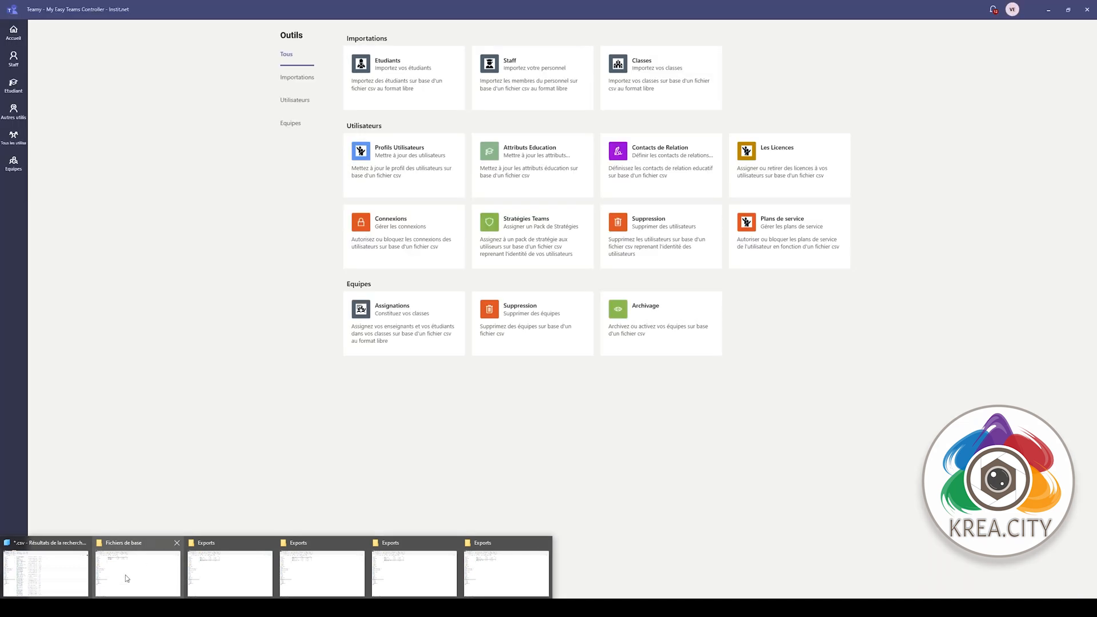
# - In Notepad++, replace the dot with @ in line 3's address of import élève dans classe.csv and save
pyautogui.click(126, 575)
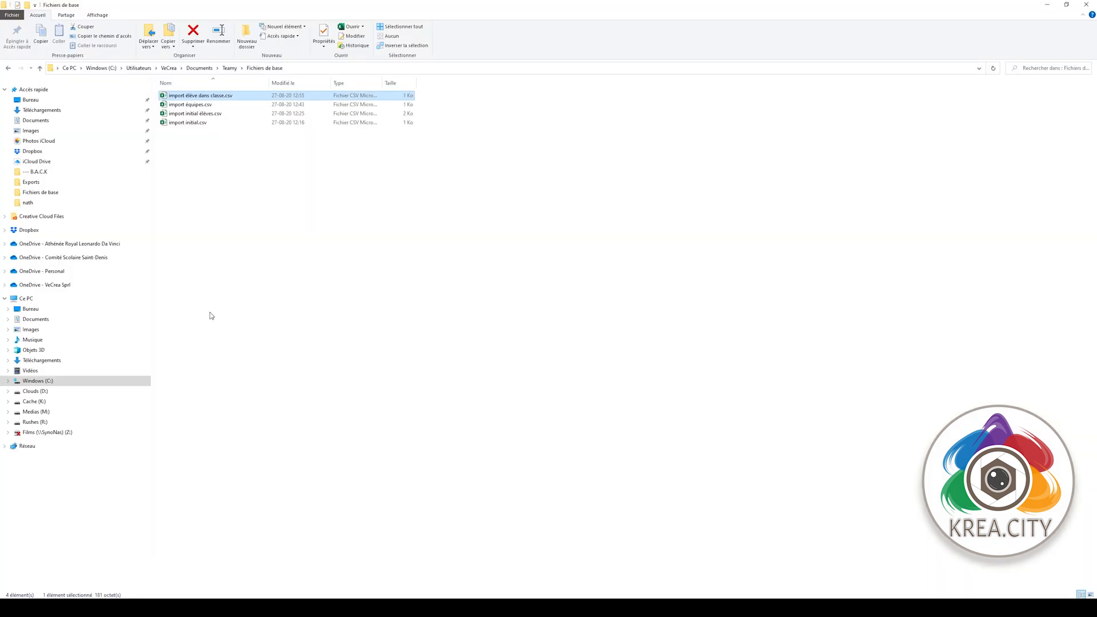
pyautogui.rightClick(214, 96)
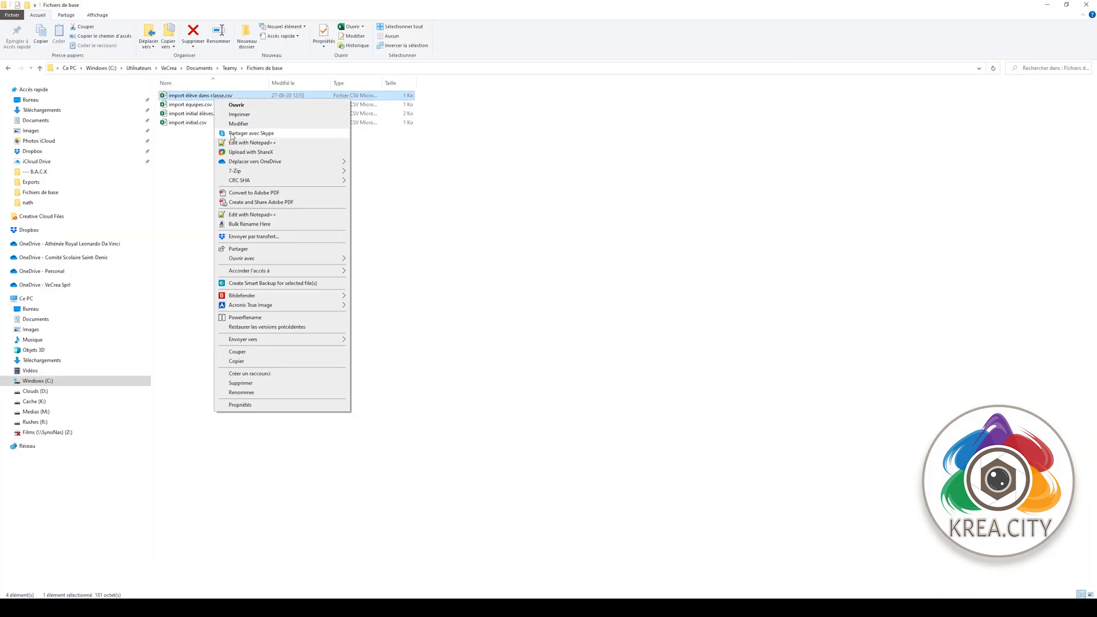
pyautogui.click(239, 143)
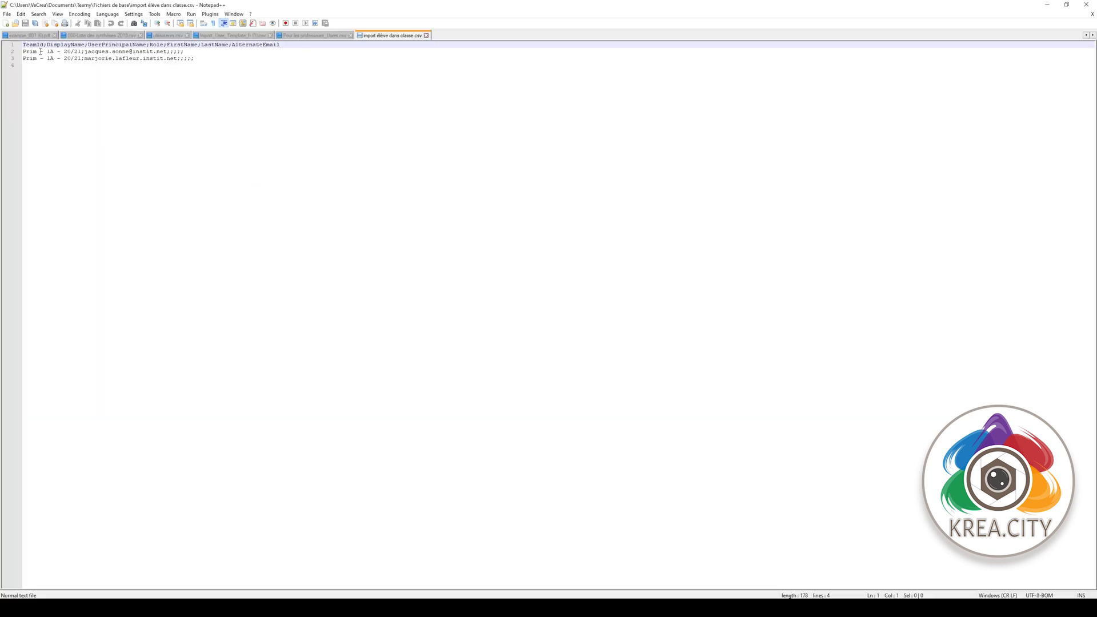
pyautogui.moveTo(140, 59); pyautogui.dragTo(143, 59)
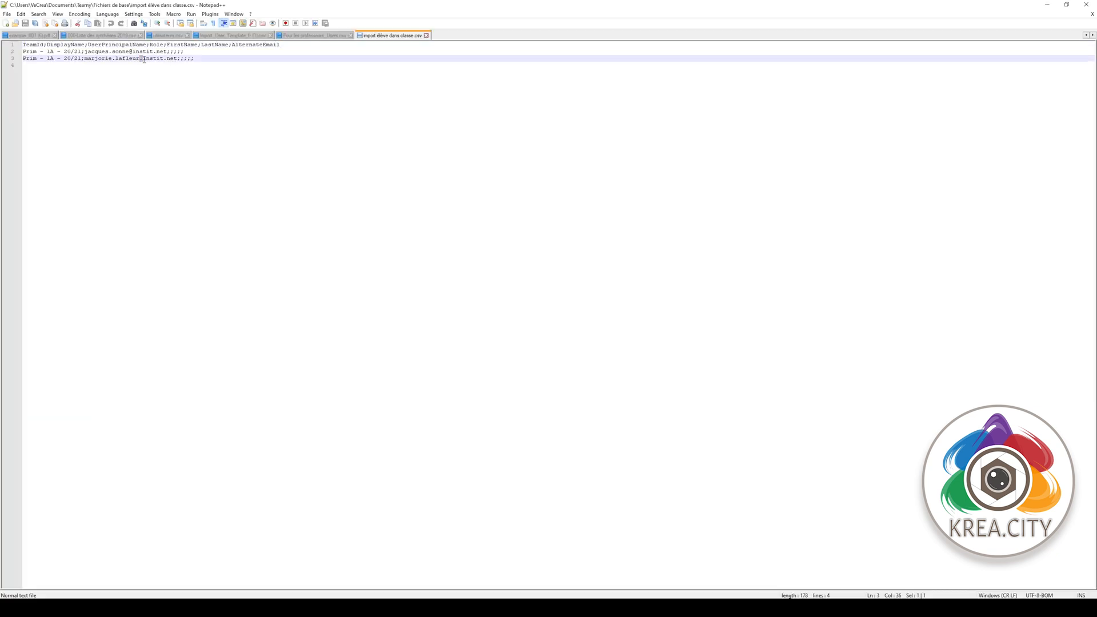
pyautogui.write('@')
pyautogui.hotkey('ctrl', 's')
pyautogui.click(1087, 5)
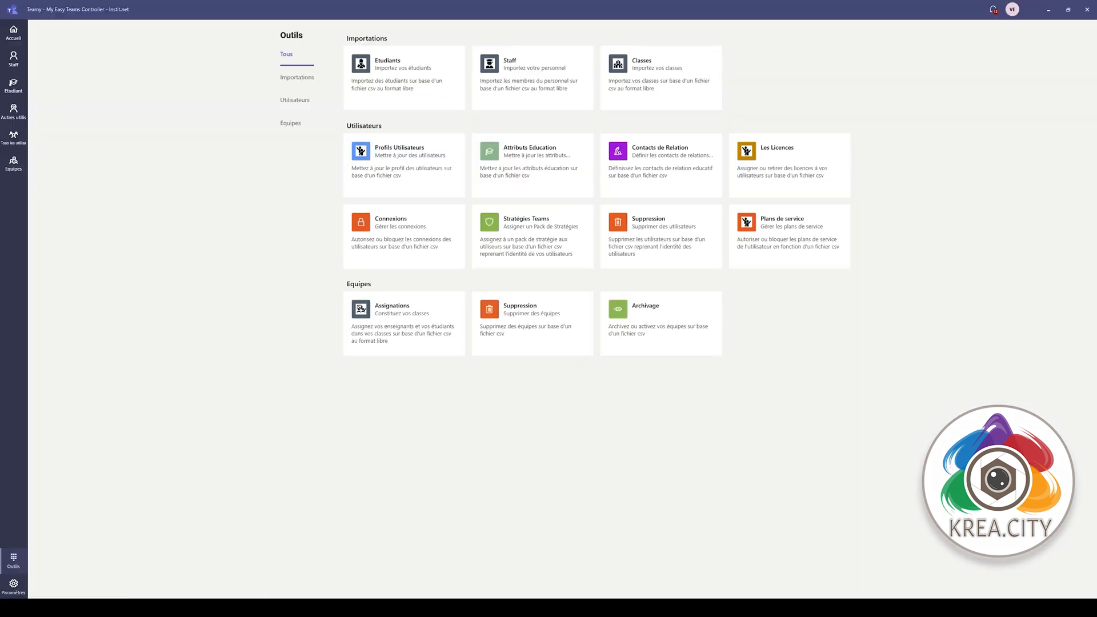
pyautogui.click(436, 304)
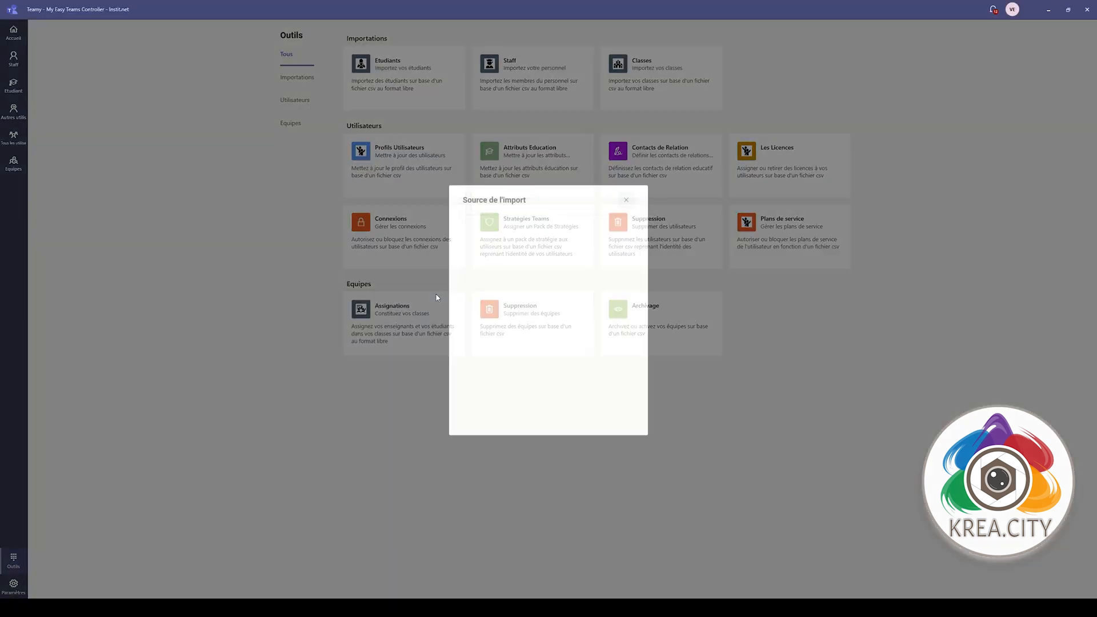
# - Select import élève dans classe.csv as the class assignment import source
pyautogui.click(626, 246)
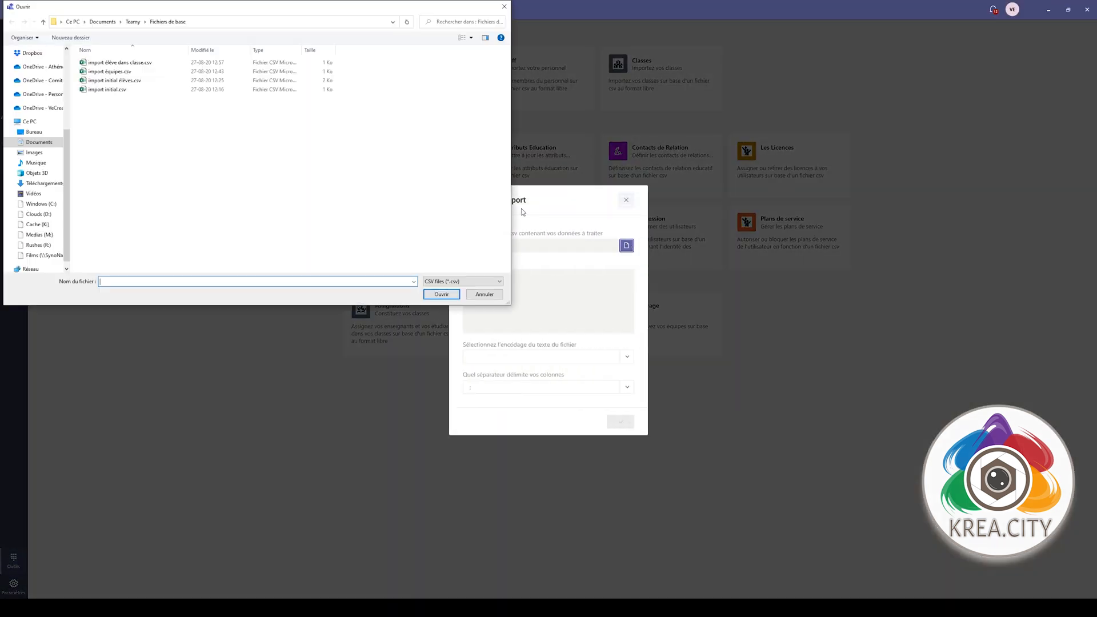
pyautogui.click(126, 64)
pyautogui.doubleClick(126, 64)
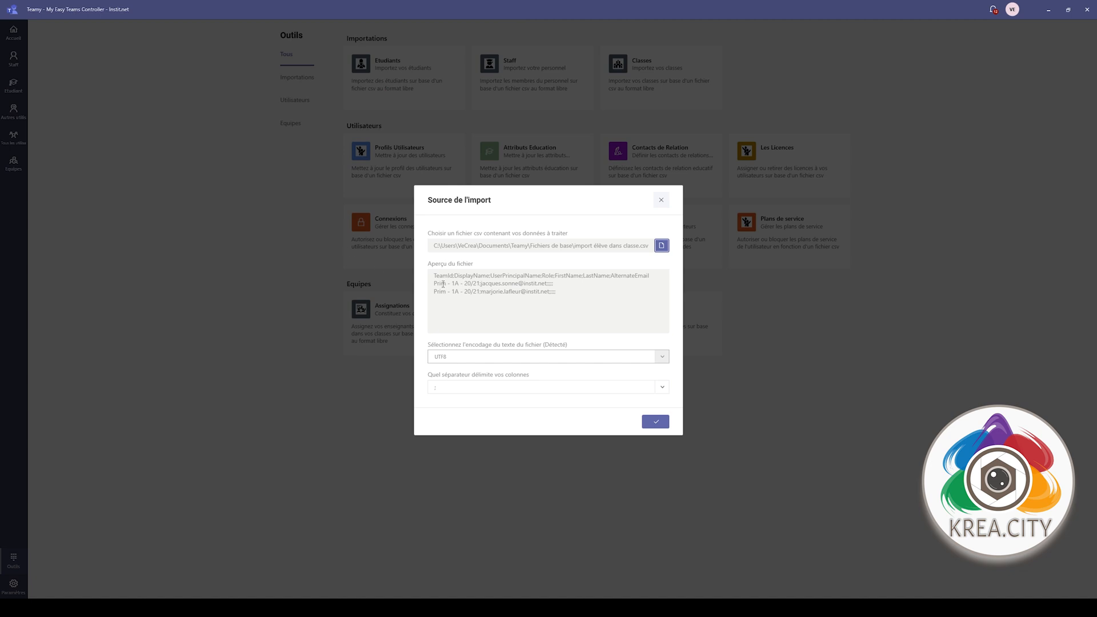
pyautogui.click(656, 421)
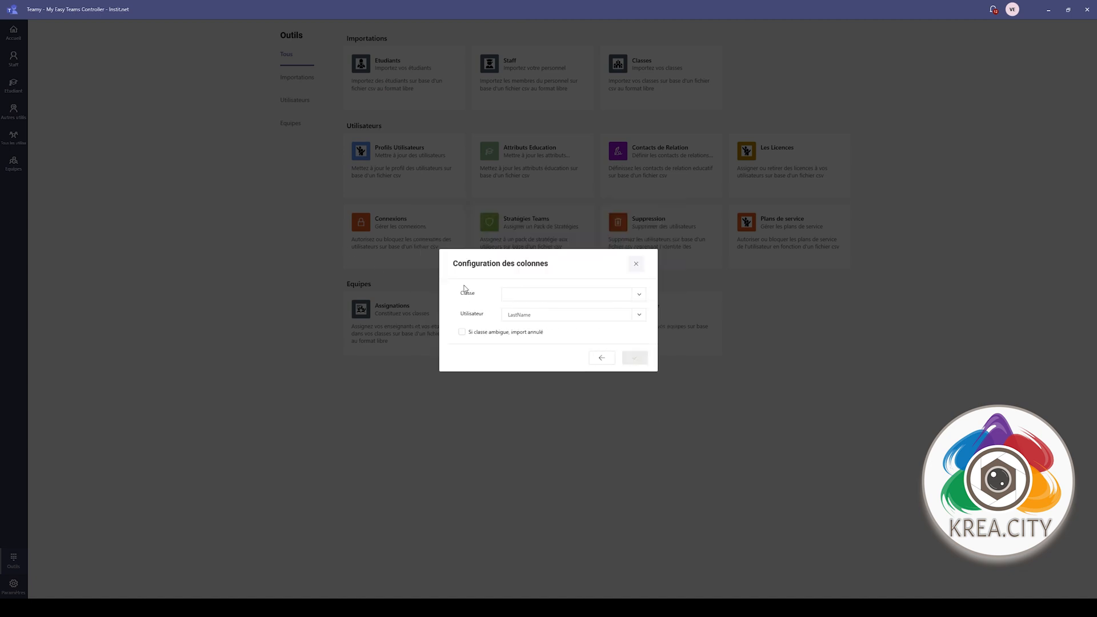
# - Map Classe to TeamId and Utilisateur to DisplayName, verify, and import both entries
pyautogui.click(583, 297)
pyautogui.click(523, 322)
pyautogui.click(532, 299)
pyautogui.click(515, 311)
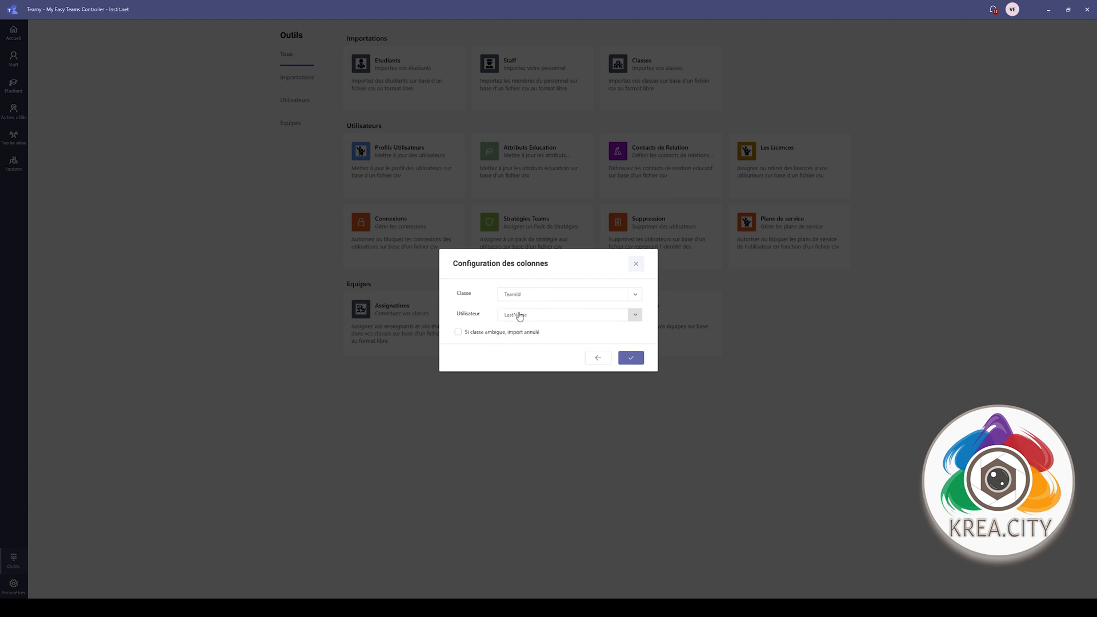
pyautogui.click(520, 316)
pyautogui.click(521, 345)
pyautogui.click(635, 364)
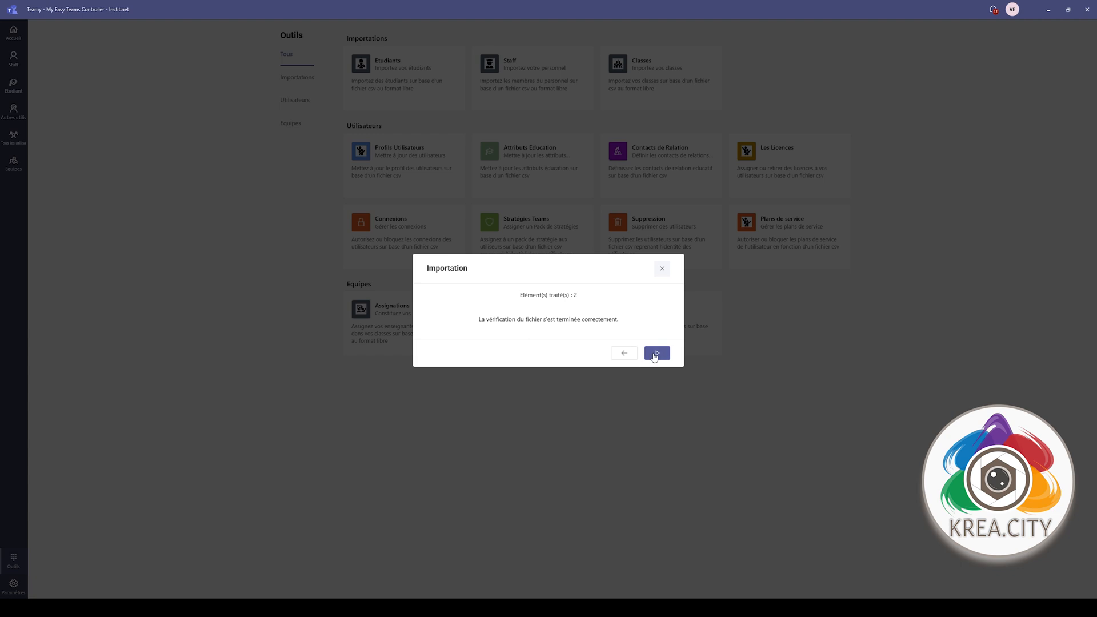
pyautogui.click(663, 355)
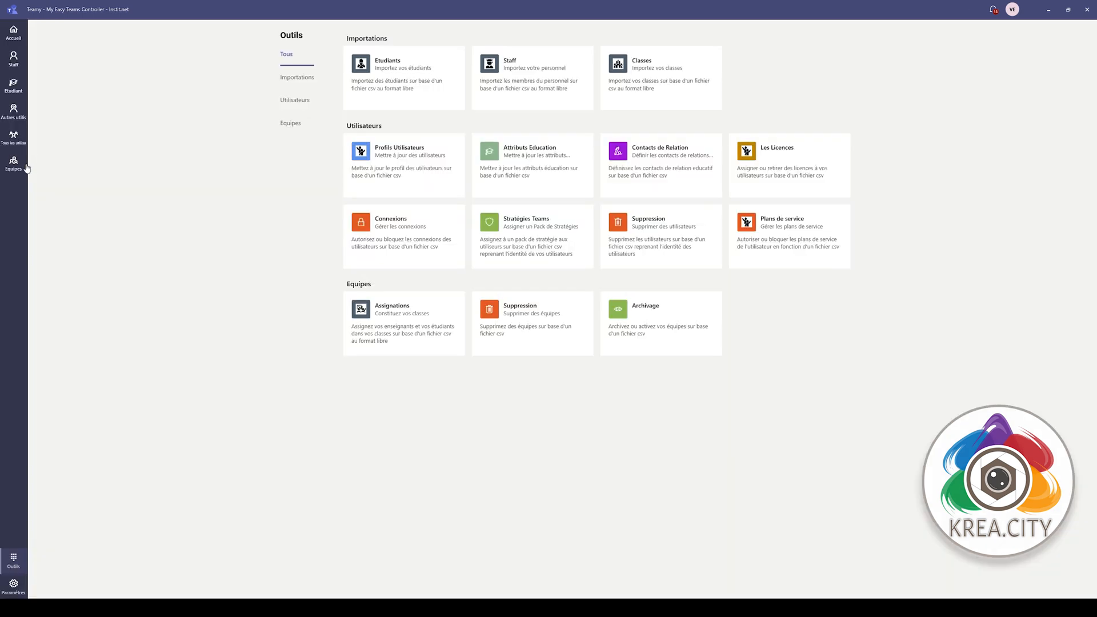
pyautogui.click(14, 164)
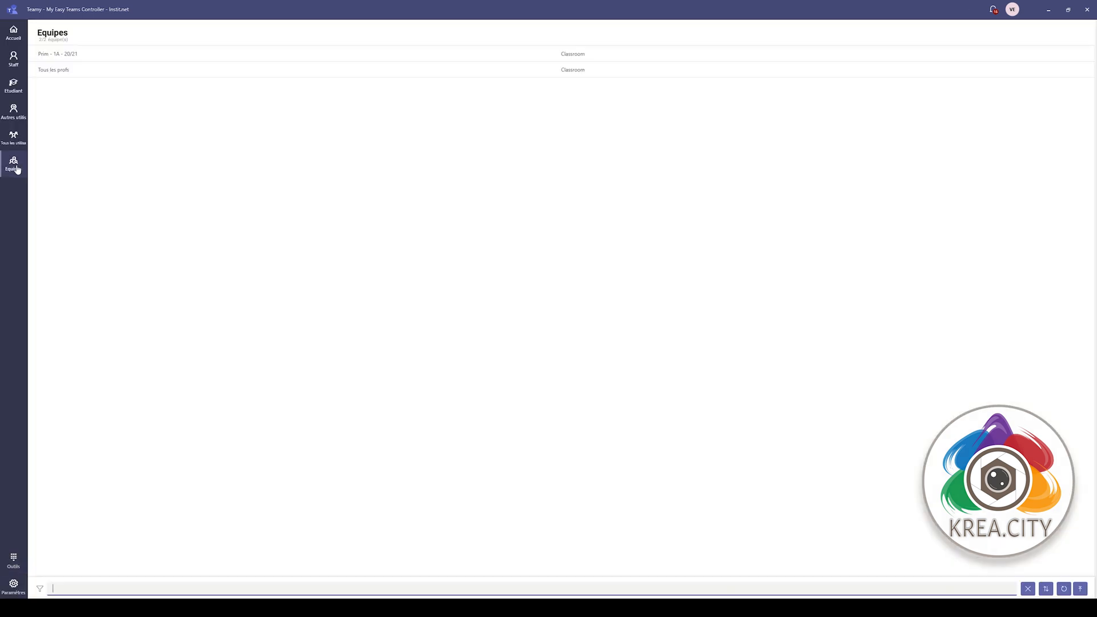
# - Open the details panel of the Prim - 1A - 20/21 team
pyautogui.click(72, 57)
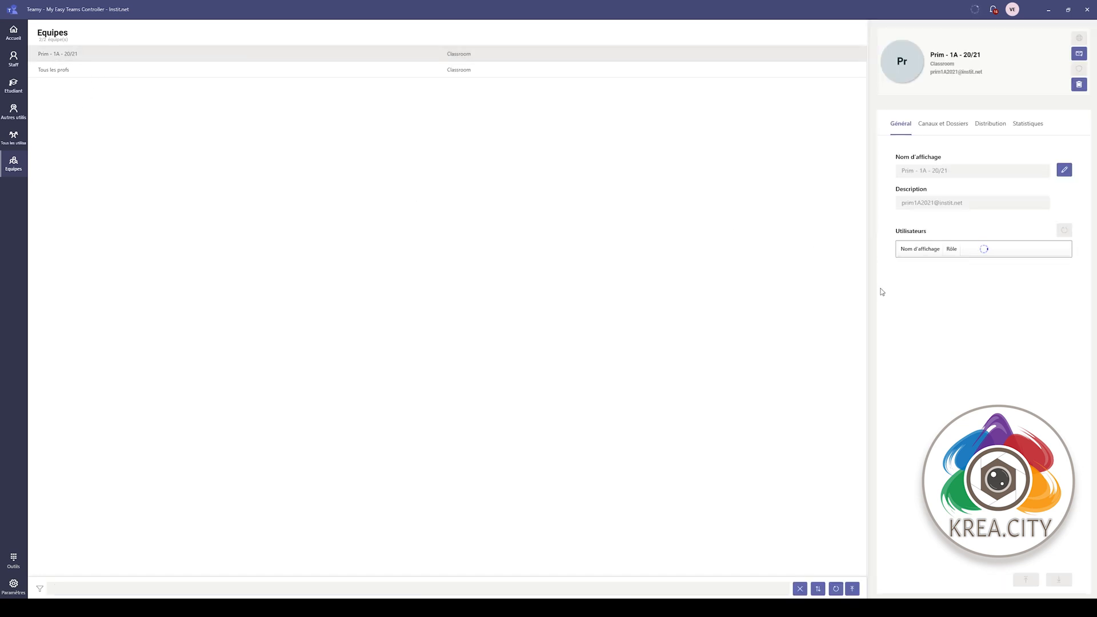